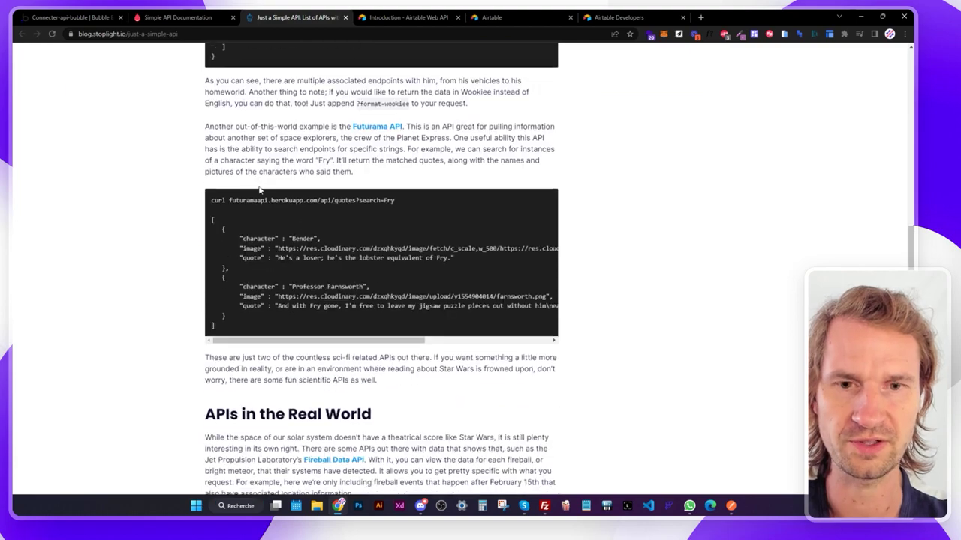
Examine the Ice and Fire example's URL parts (domain, api/houses/1 path) and its JSON response.
scroll(265, 109, up, 15)
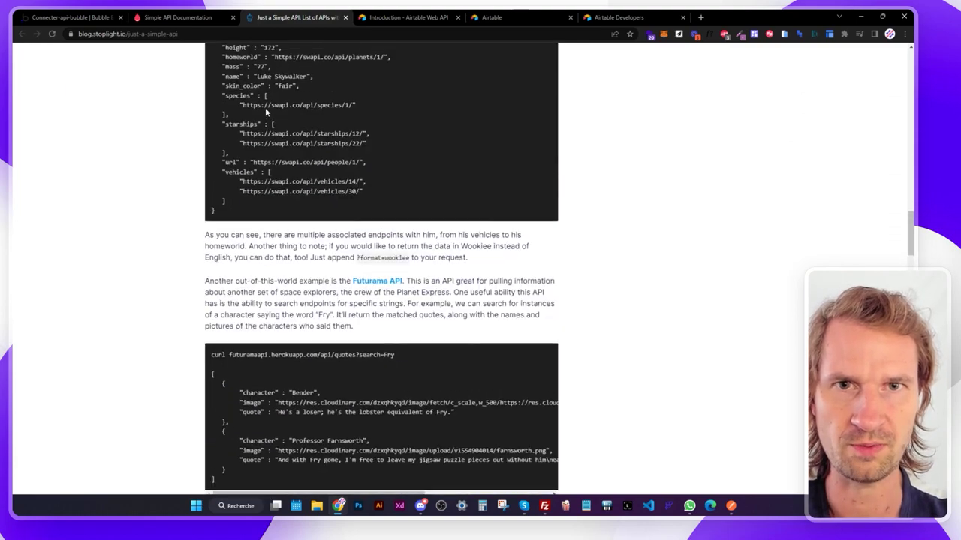
scroll(265, 111, up, 2)
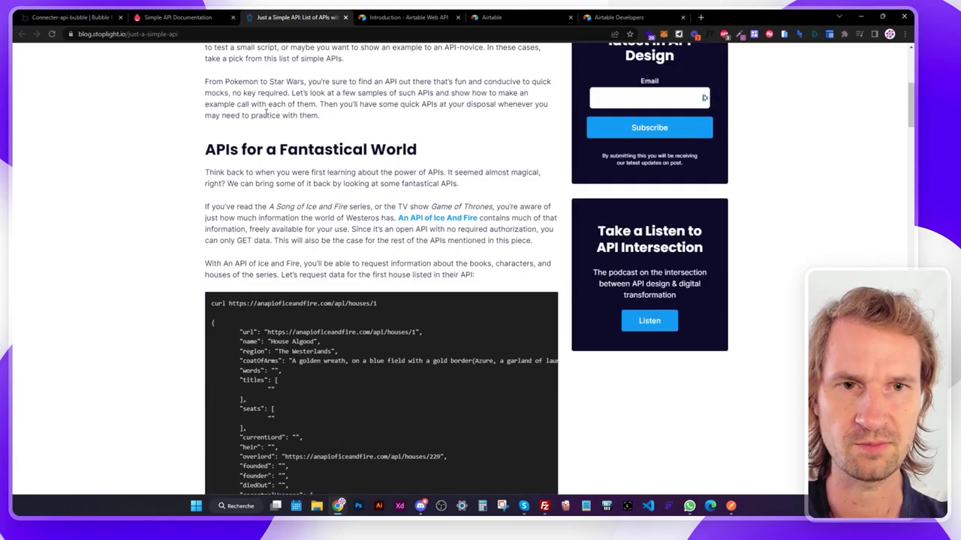
scroll(304, 147, down, 1)
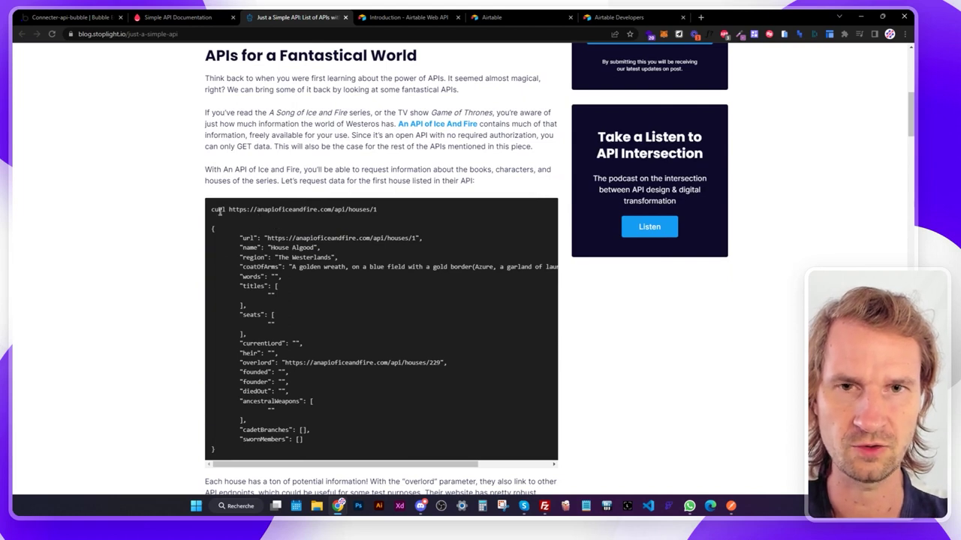
drag(256, 210, 305, 213)
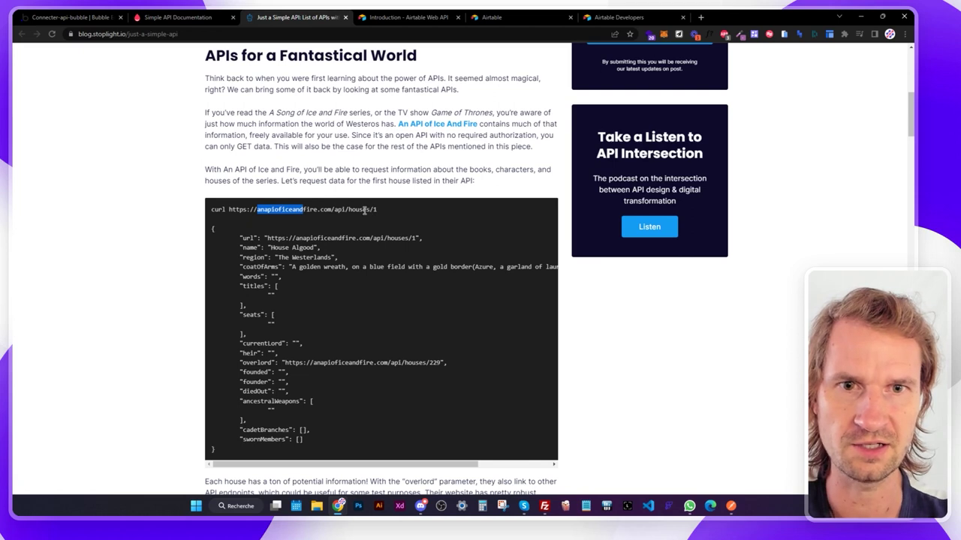
click(365, 211)
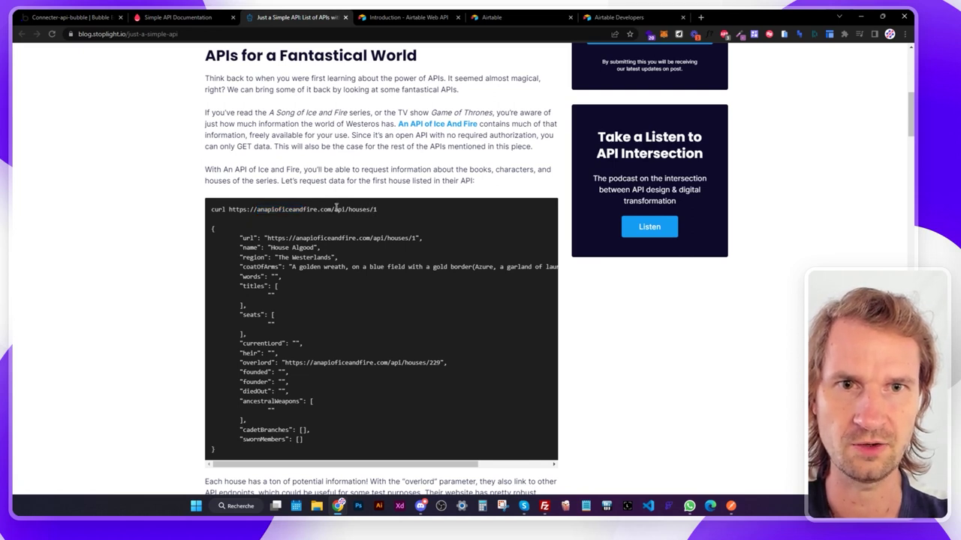
drag(334, 210, 377, 211)
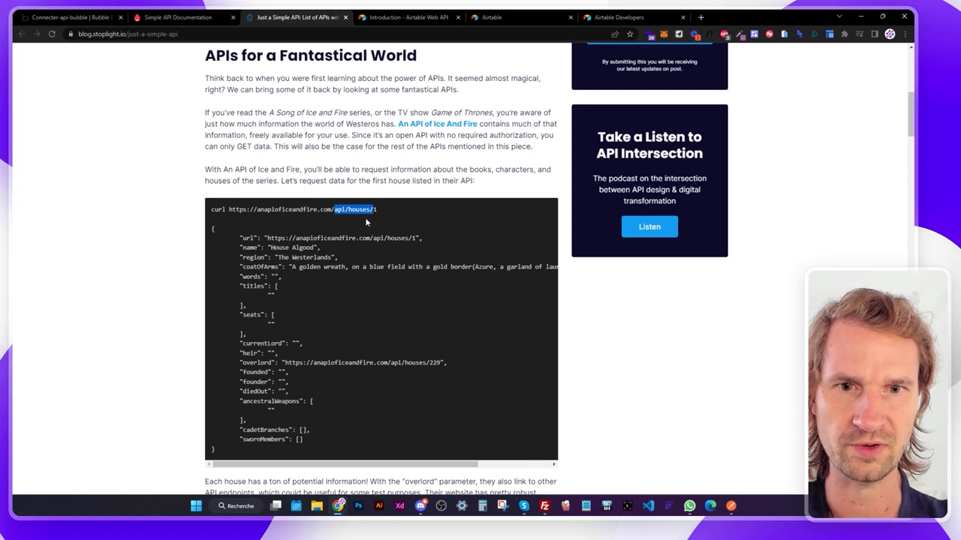
click(366, 222)
drag(372, 210, 377, 210)
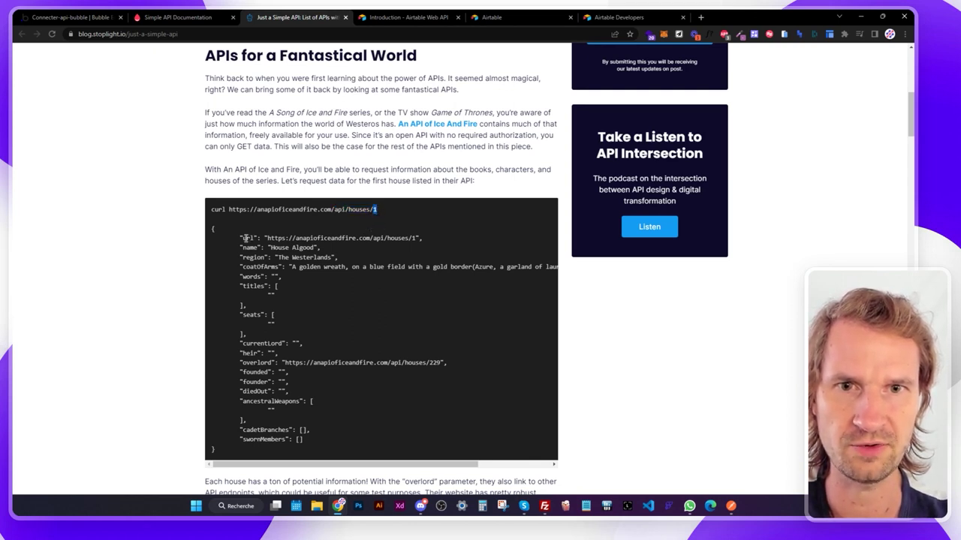
drag(245, 238, 311, 432)
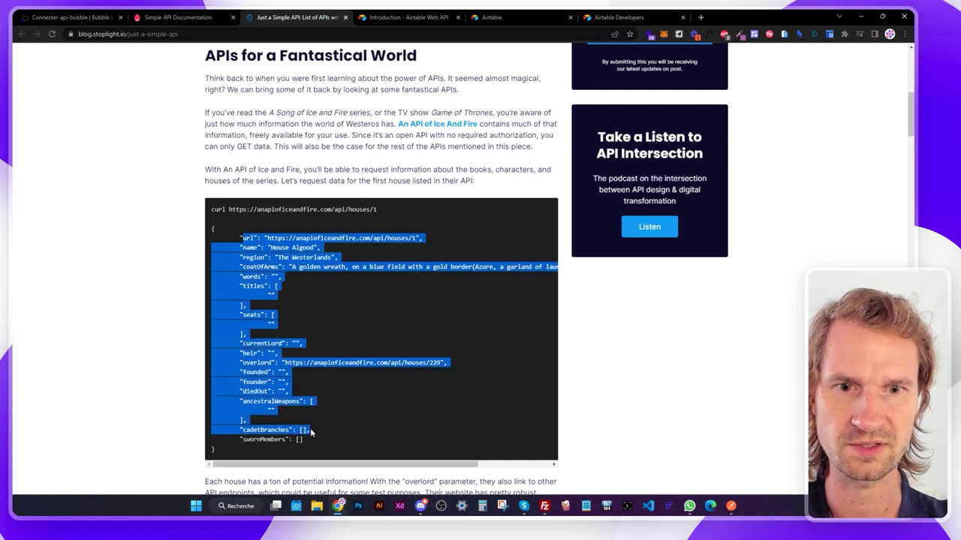
click(325, 380)
Copy the first-house curl command and return to the Bubble editor.
drag(212, 210, 359, 209)
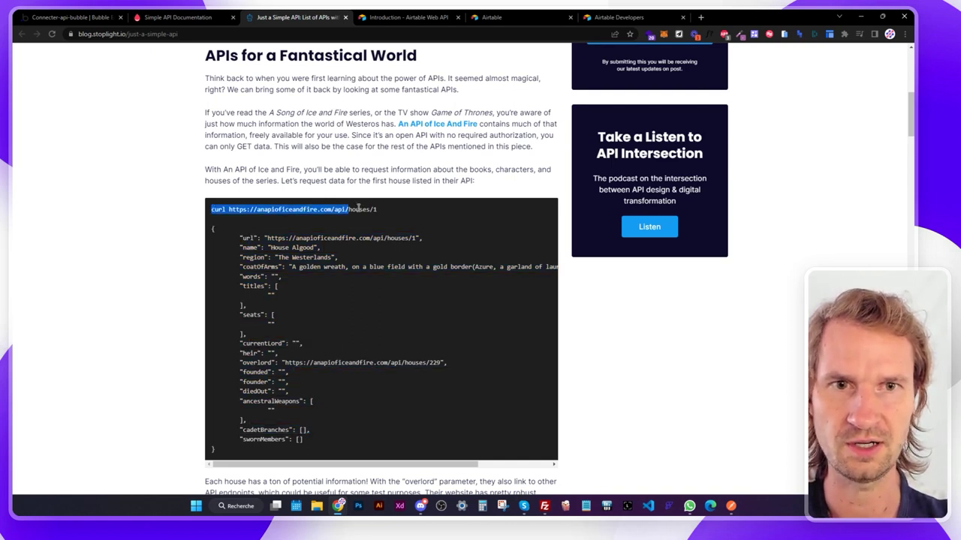
right_click(364, 211)
click(386, 219)
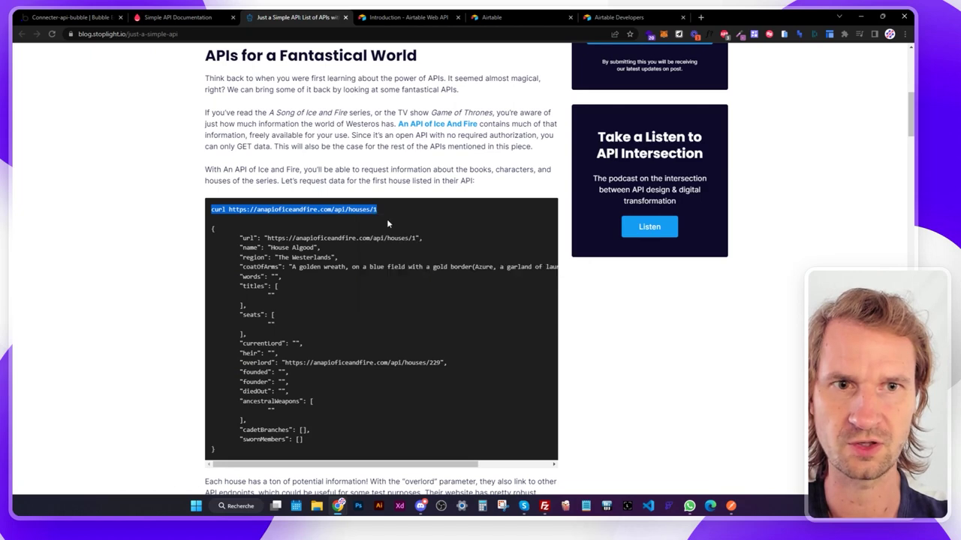
click(90, 20)
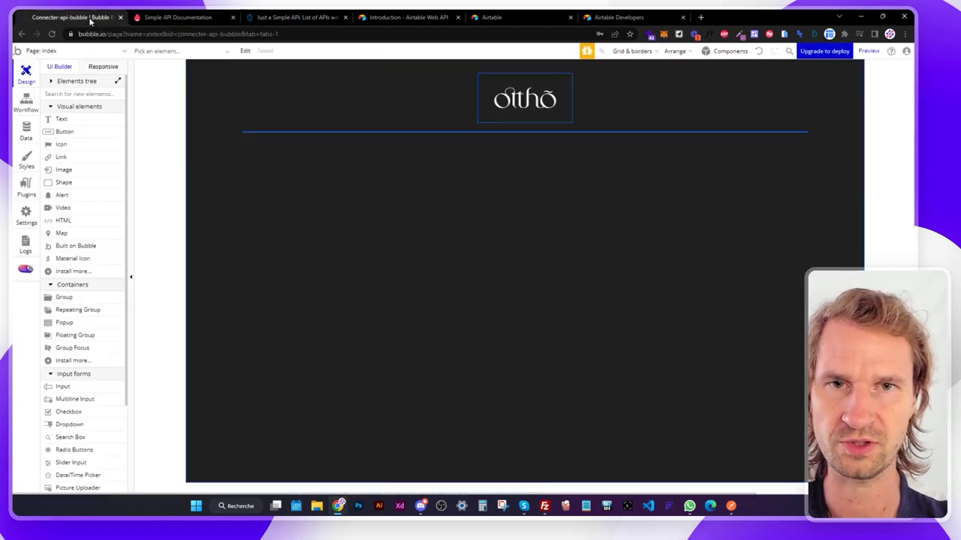
Install the API Connector plugin from the Plugins catalogue.
click(27, 192)
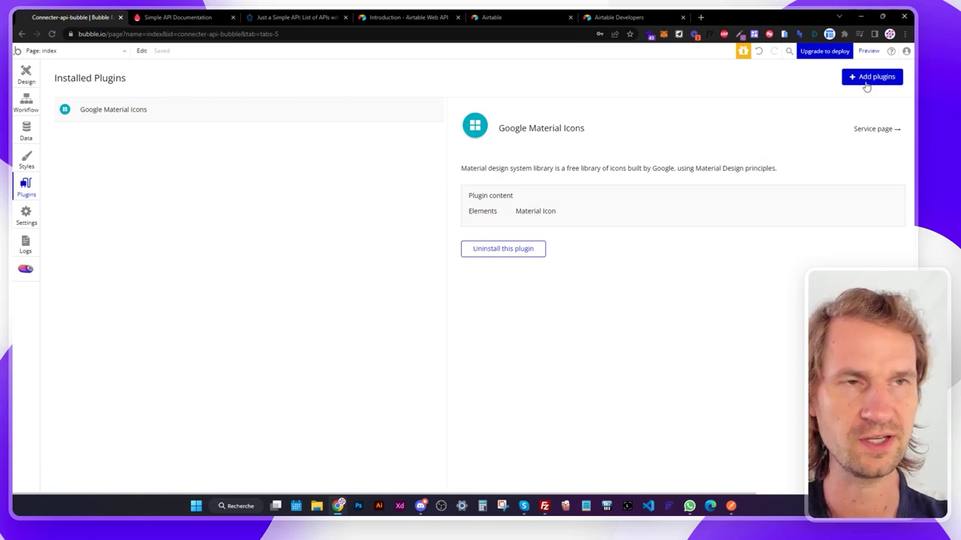
click(865, 81)
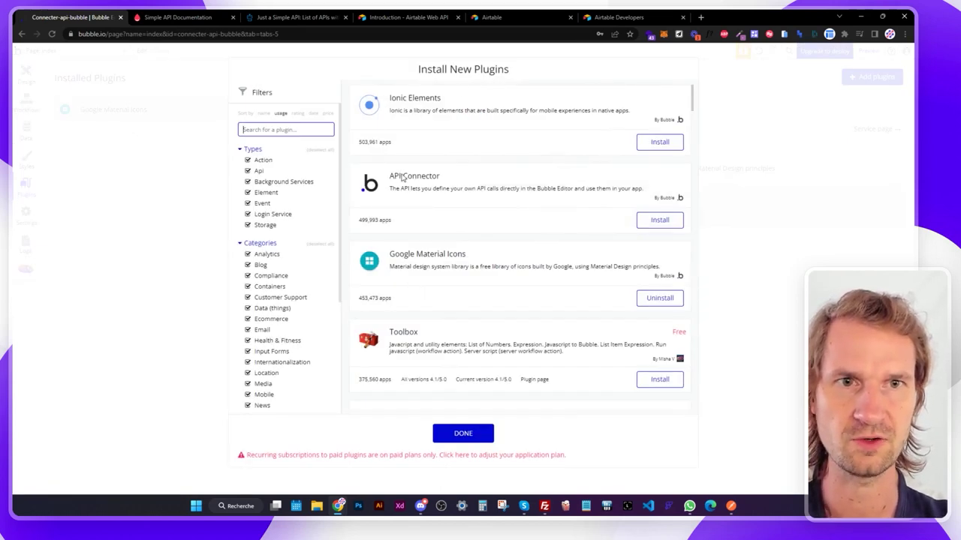
click(660, 220)
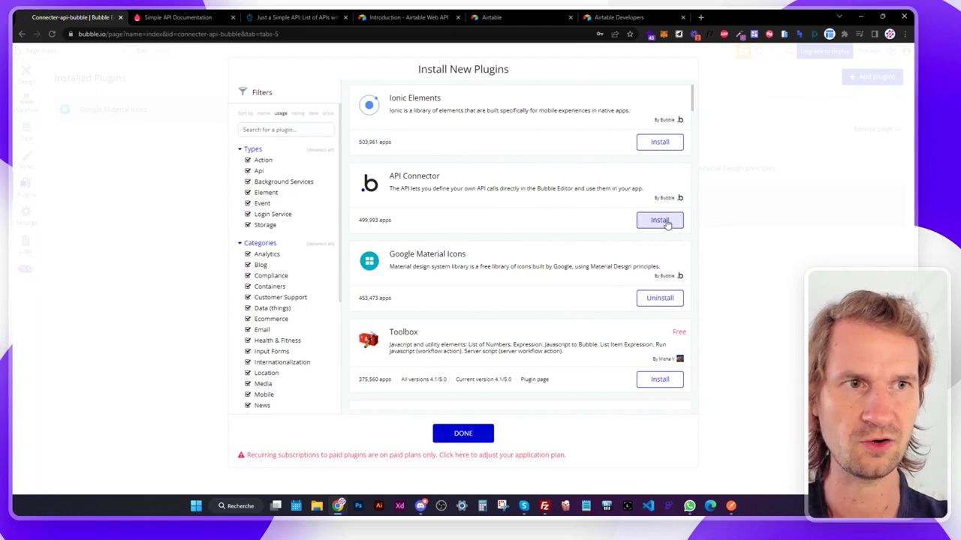
click(463, 433)
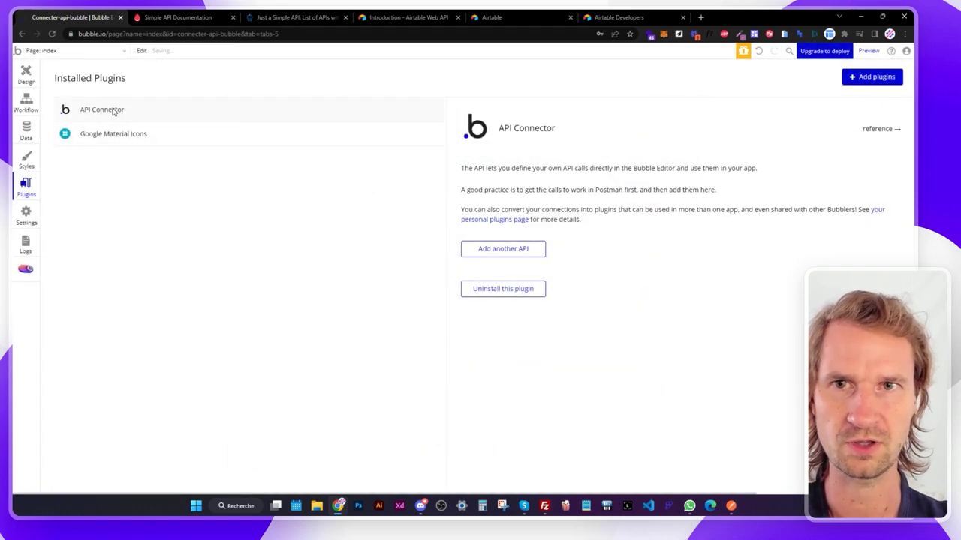
Add a new API in the API Connector named 'Ice and Fire'.
click(499, 250)
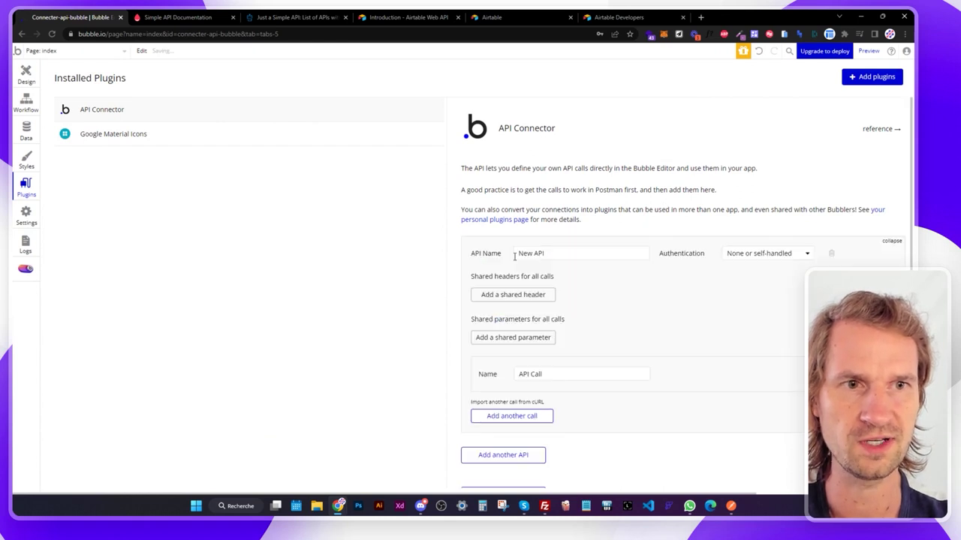
click(565, 253)
text(Ice and Fire)
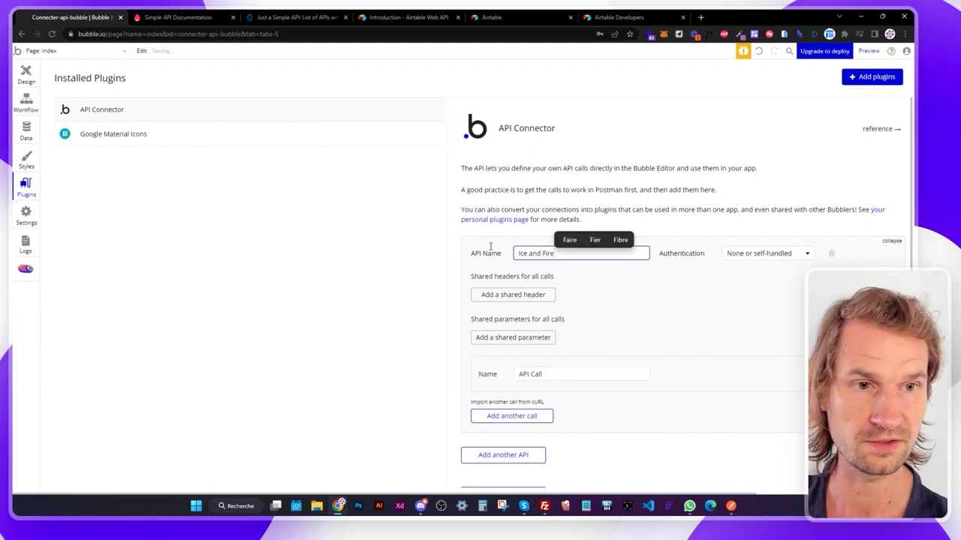
click(615, 292)
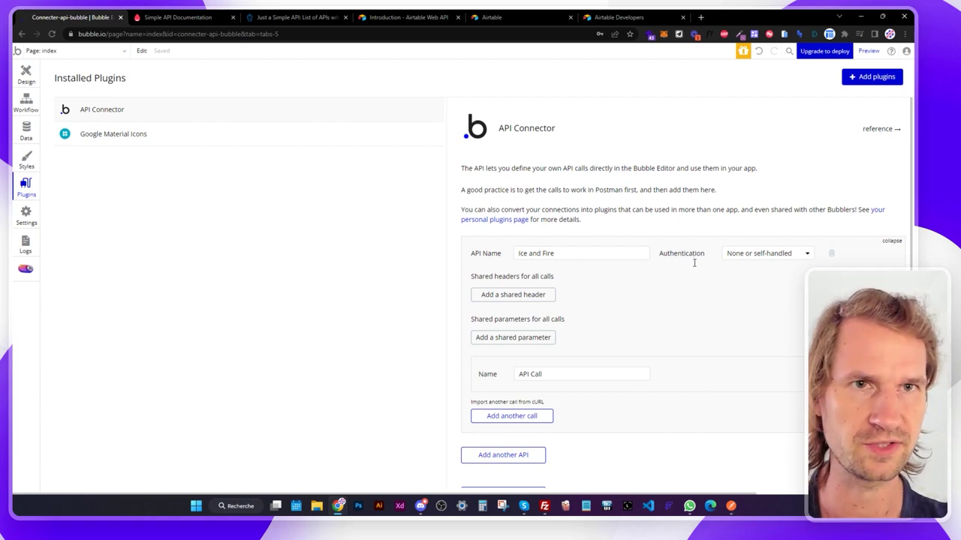
Select the Ice and Fire URL in the blog article, then come back to the API Connector.
click(307, 14)
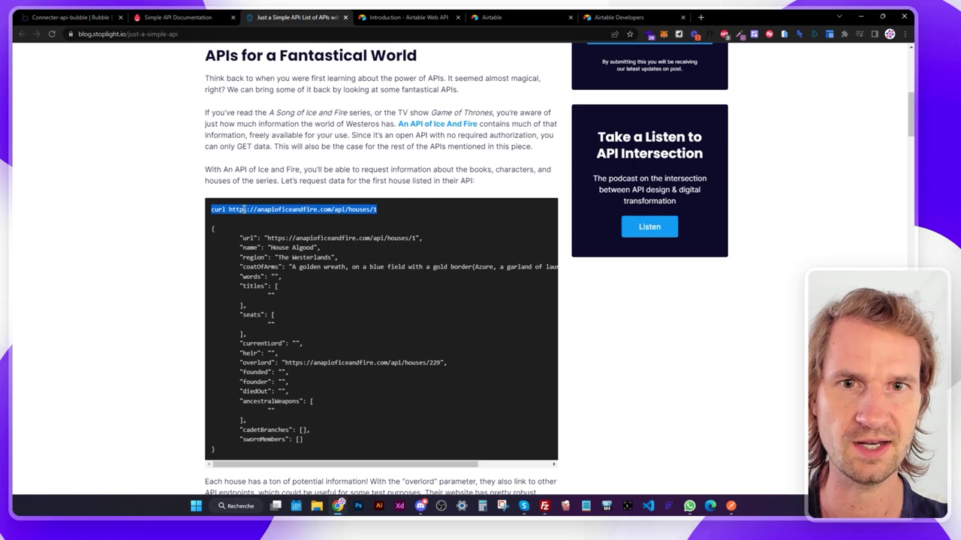
drag(228, 209, 383, 212)
key(ctrl+shift+Tab)
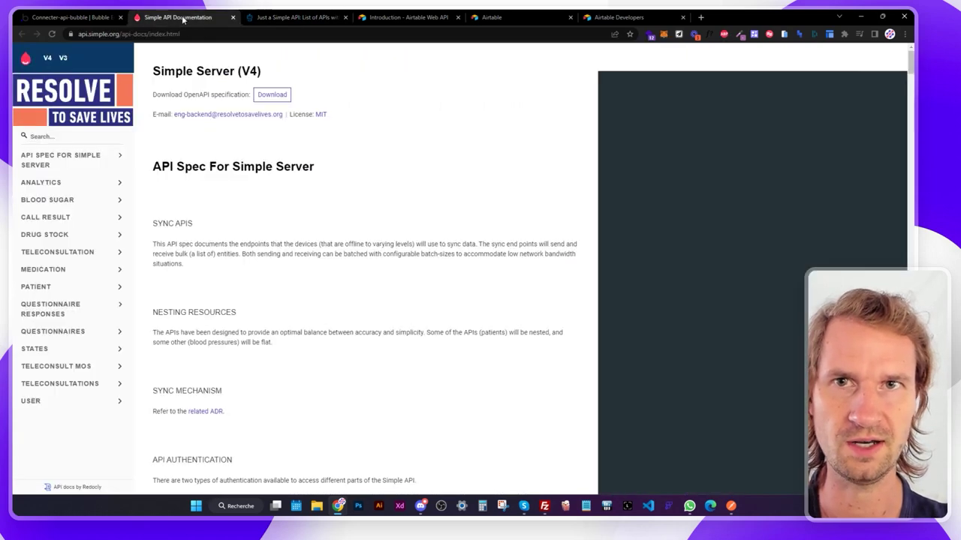
key(ctrl+shift+Tab)
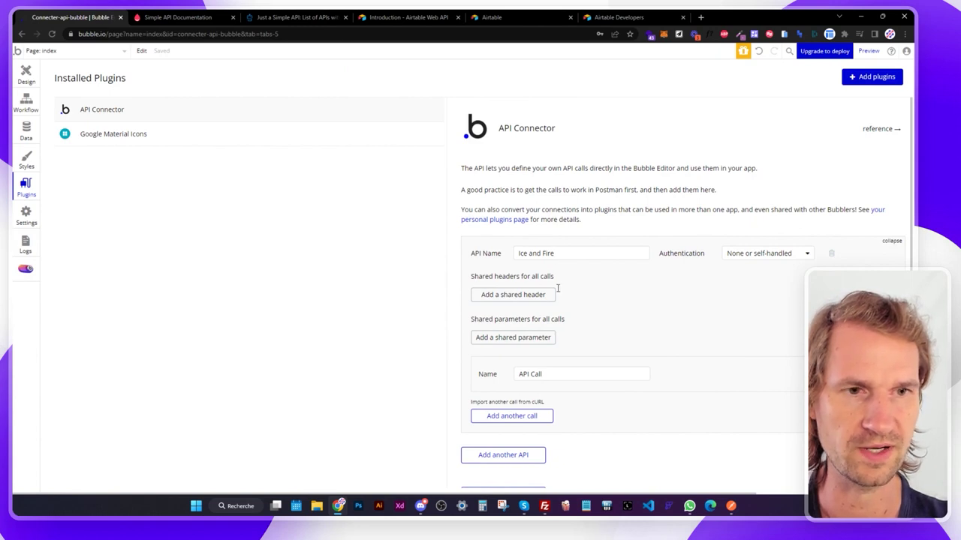
scroll(563, 300, down, 1)
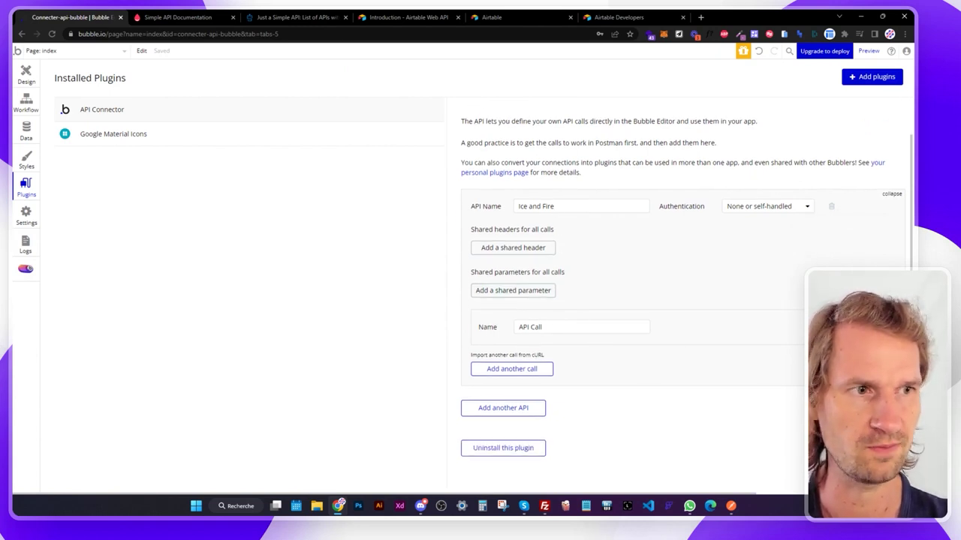
click(713, 327)
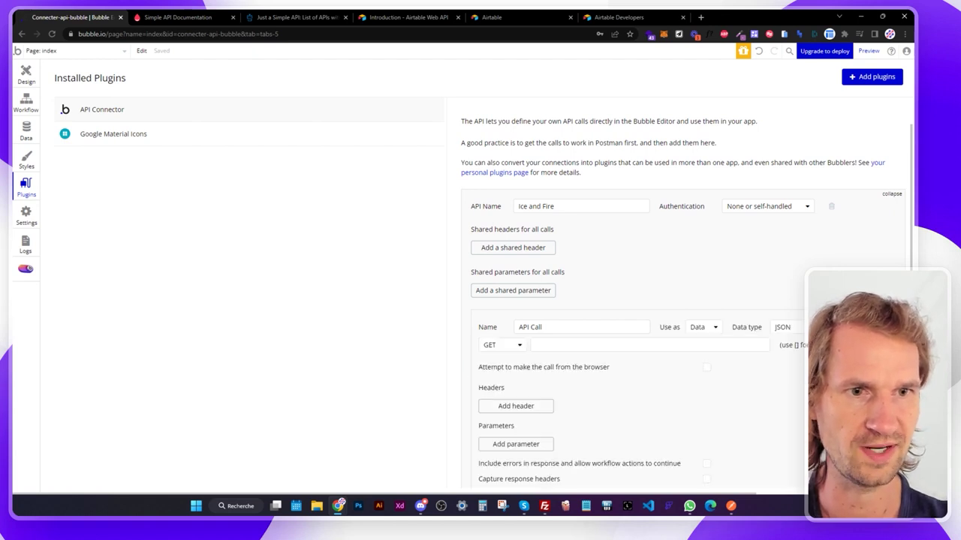
scroll(633, 252, down, 2)
click(495, 251)
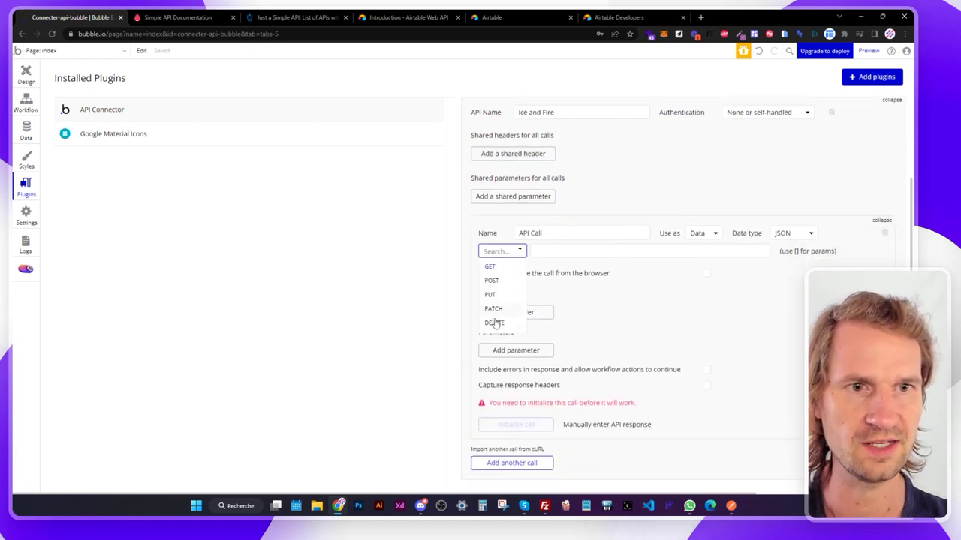
click(489, 267)
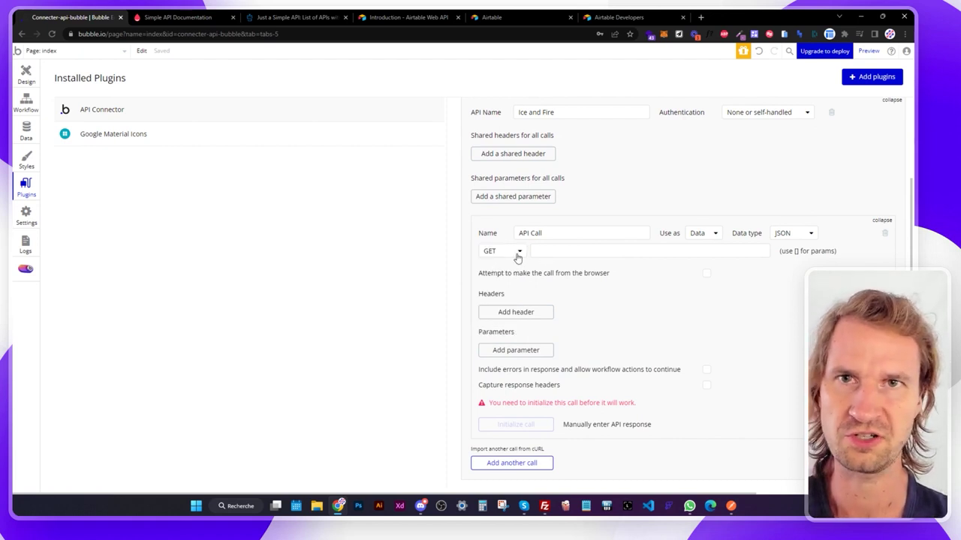
click(563, 253)
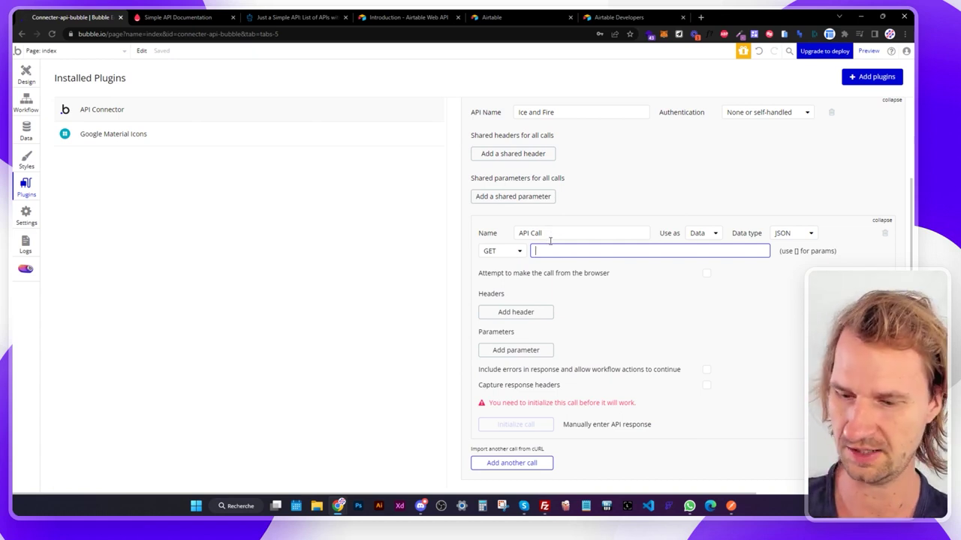
key(ctrl+v)
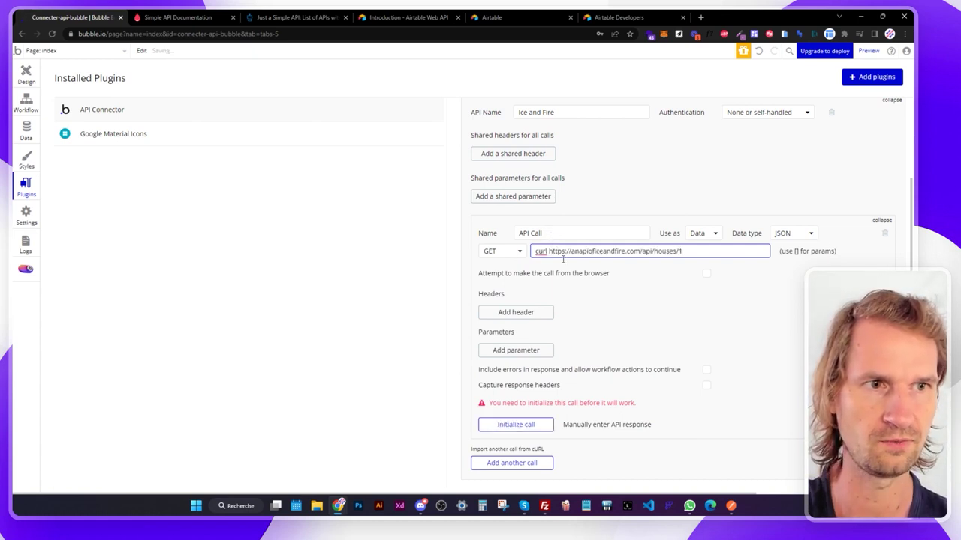
drag(549, 252, 525, 259)
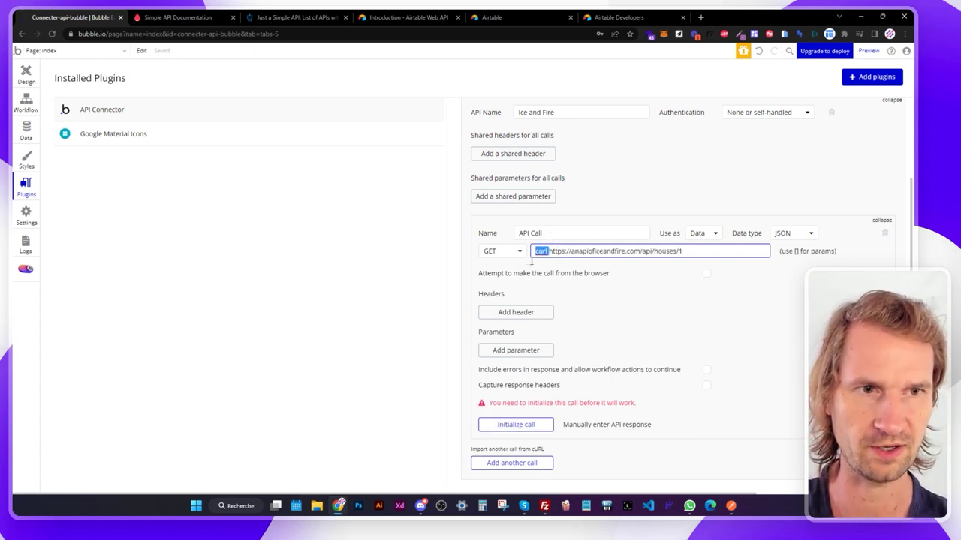
key(BackSpace)
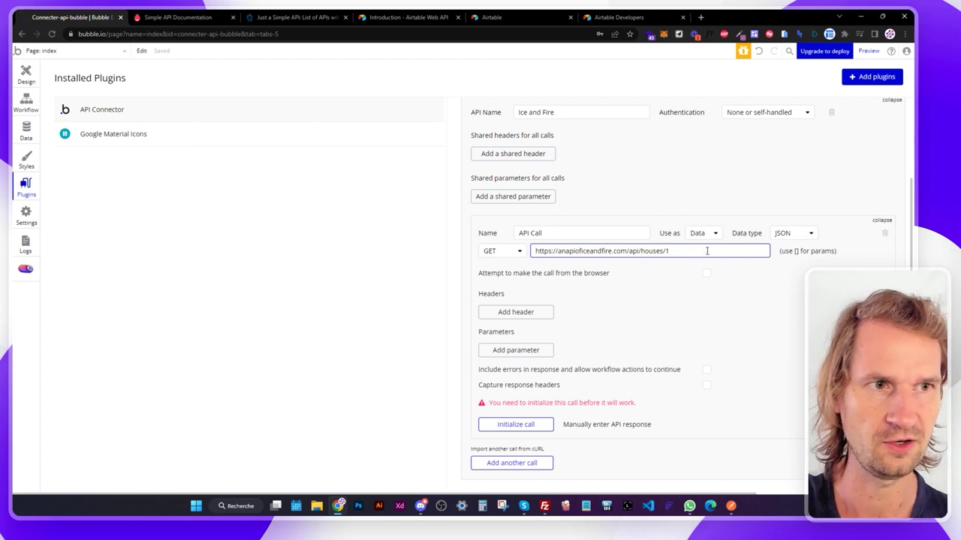
Set the call's Use as option to Data.
click(704, 234)
click(703, 262)
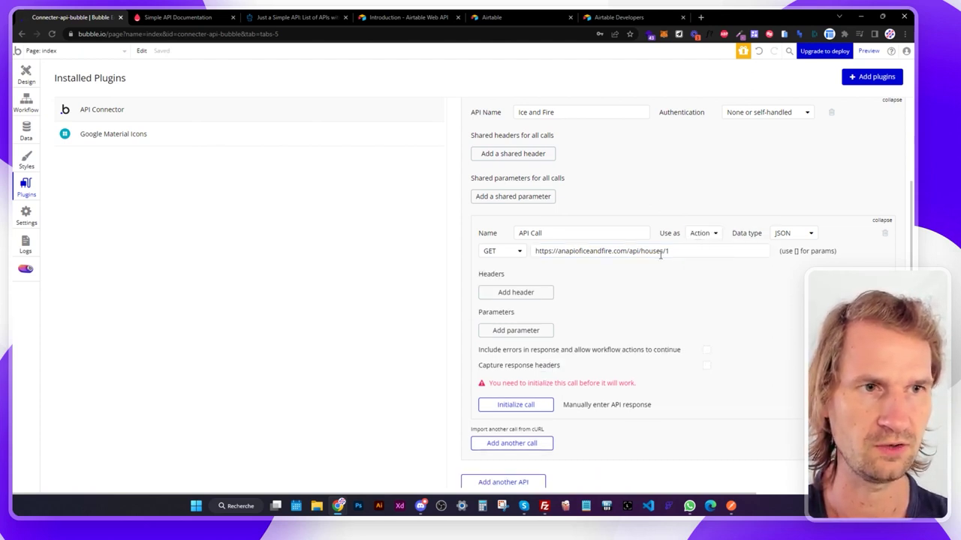
click(706, 236)
click(698, 252)
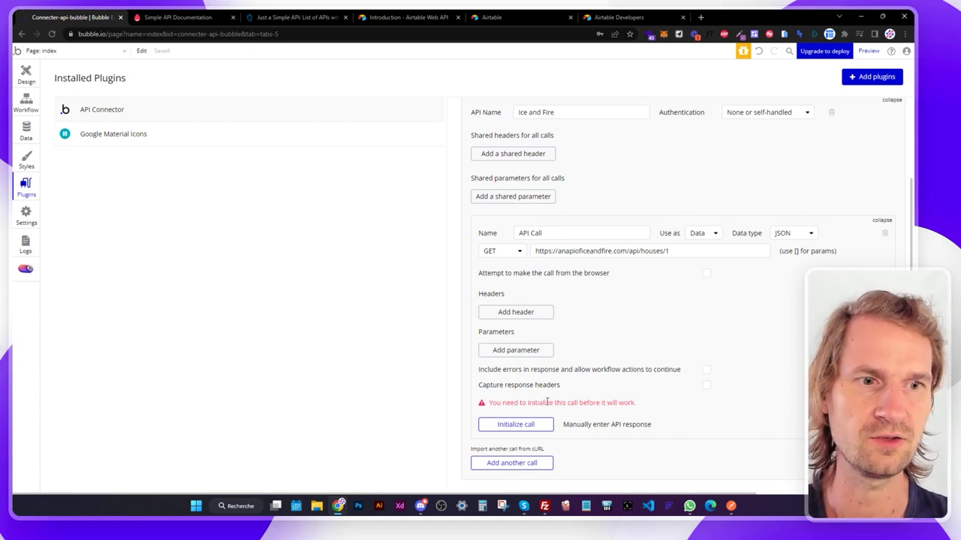
Initialize the call and review returned values such as url and the House Algood name.
click(518, 426)
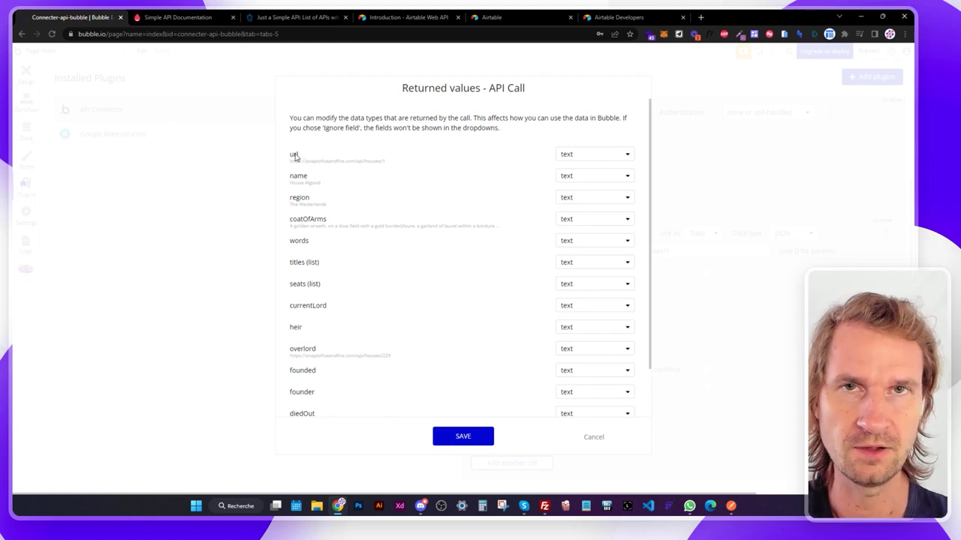
drag(313, 160, 387, 163)
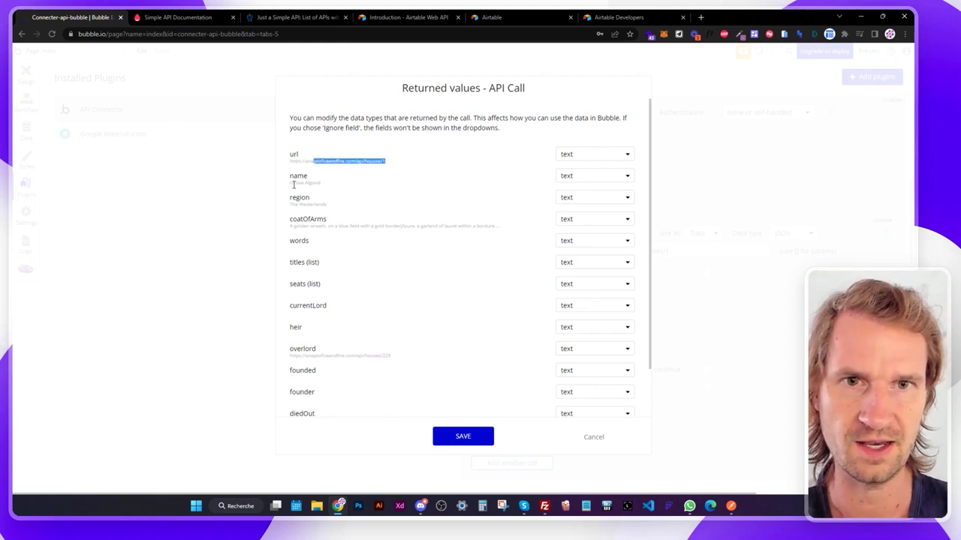
drag(293, 185, 314, 183)
triple_click(319, 185)
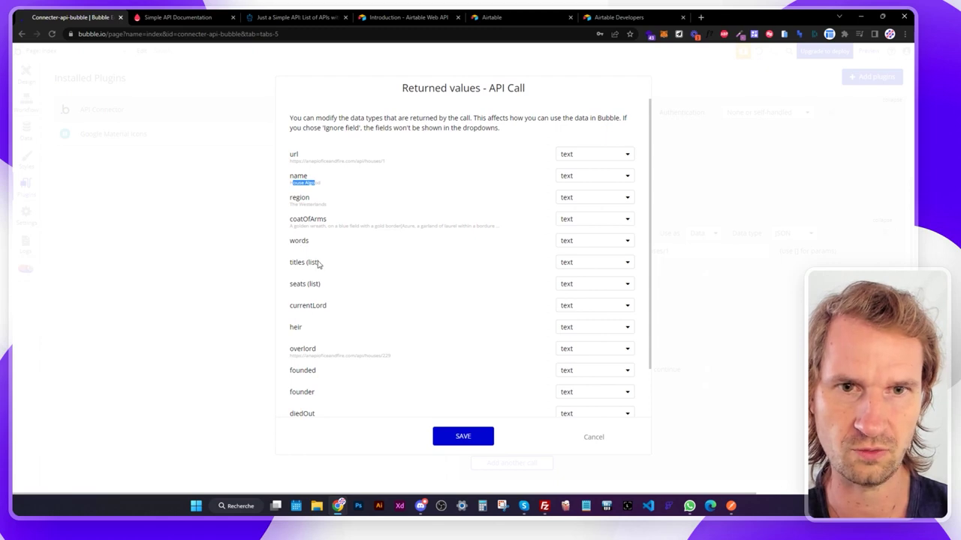
scroll(319, 264, down, 1)
scroll(321, 263, up, 3)
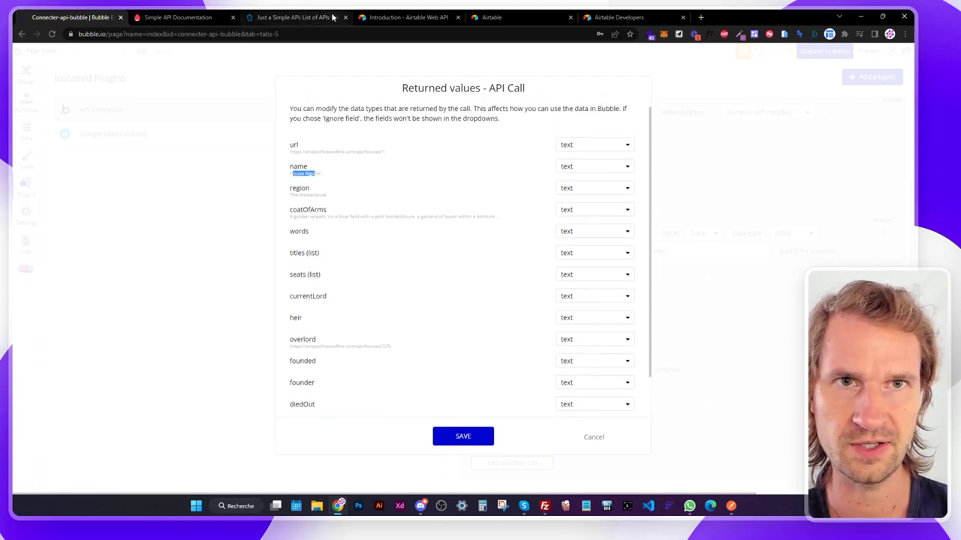
Compare with the article's example response fields, then save the returned values.
click(320, 18)
drag(271, 247, 313, 409)
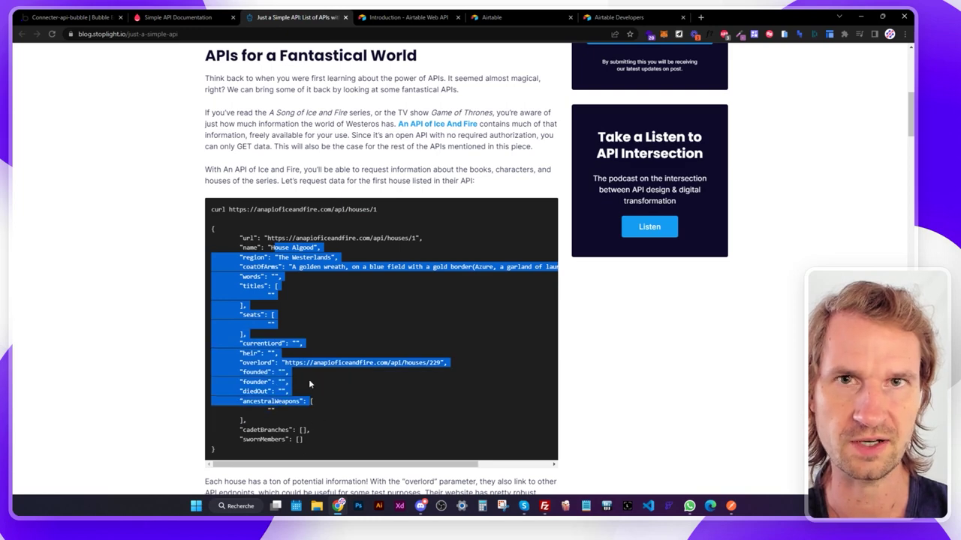
click(178, 17)
click(90, 18)
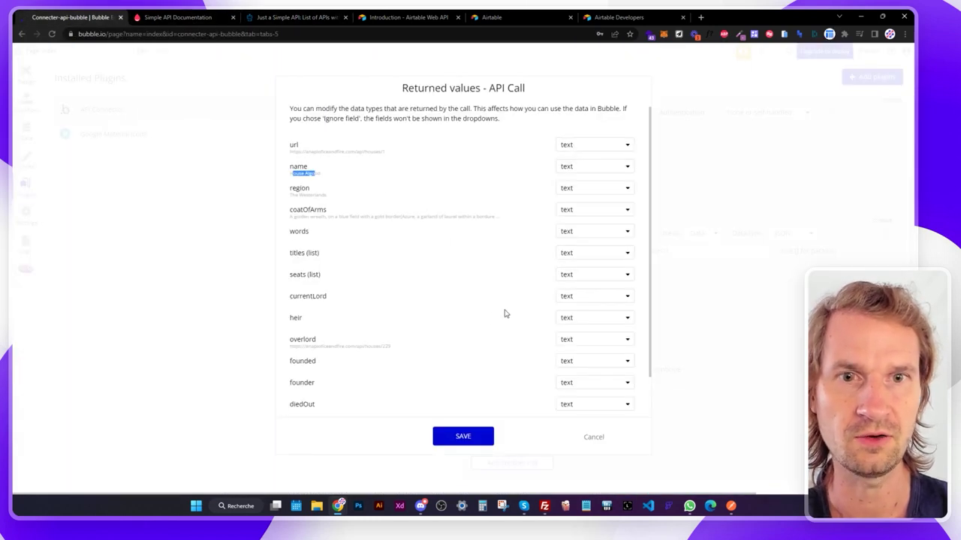
click(462, 437)
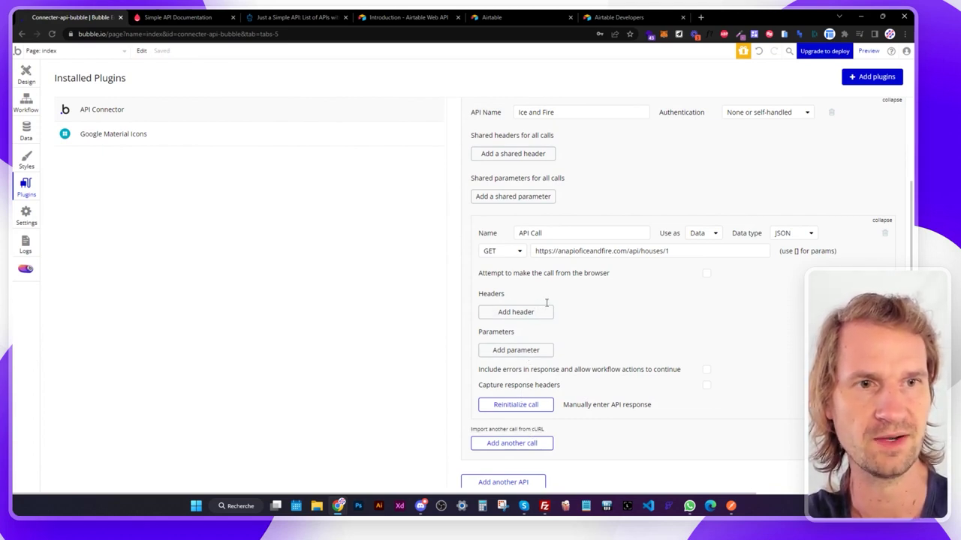
Rename the call 'Get houses' and change its URL to end in /houses/5.
drag(551, 232, 482, 233)
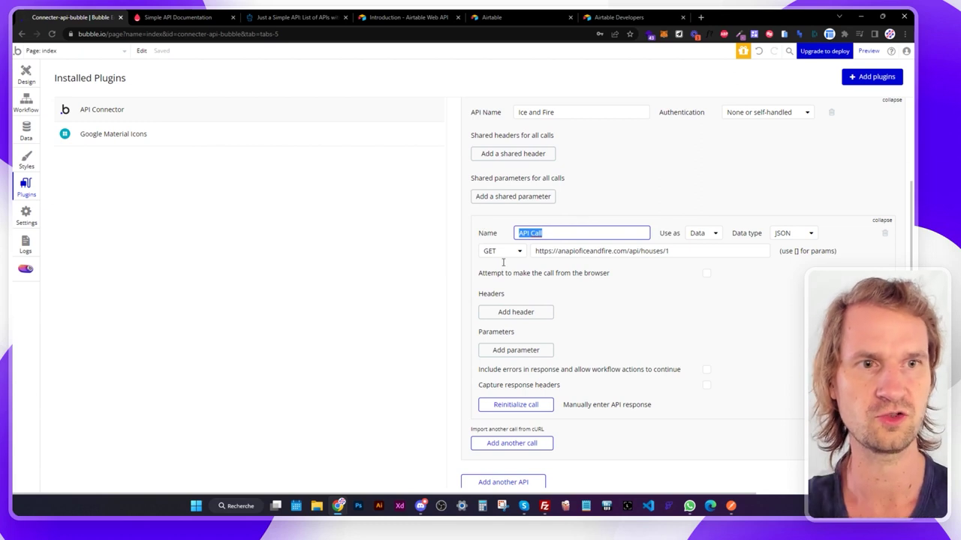
text(Get houses)
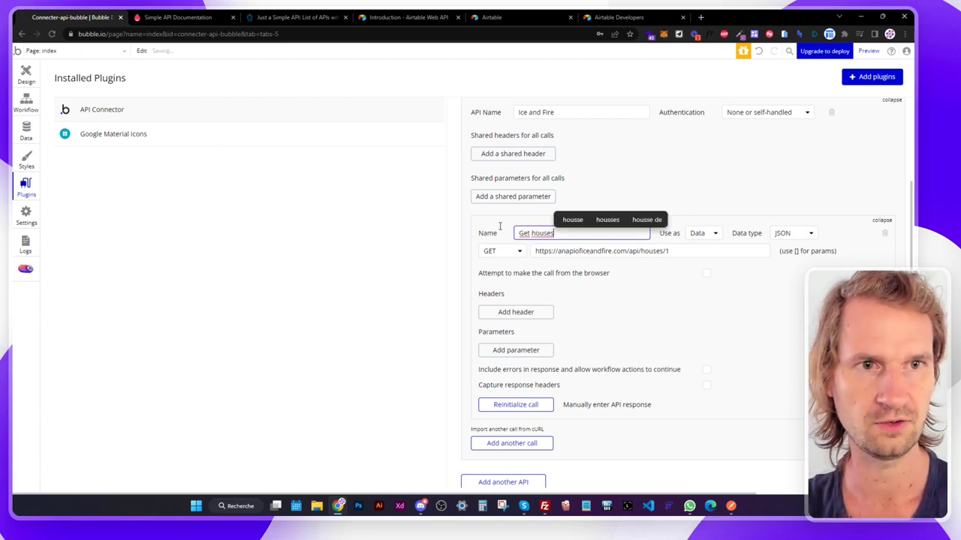
click(550, 256)
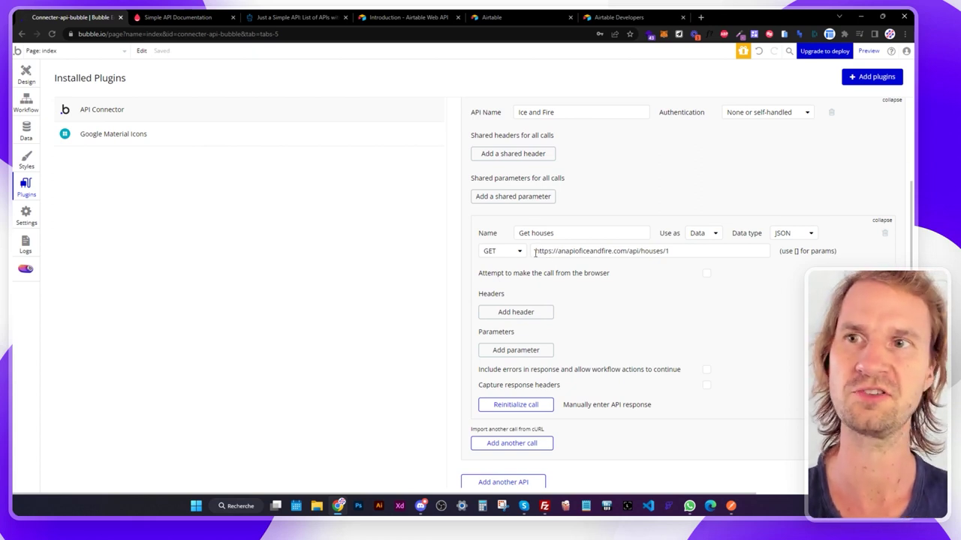
double_click(667, 250)
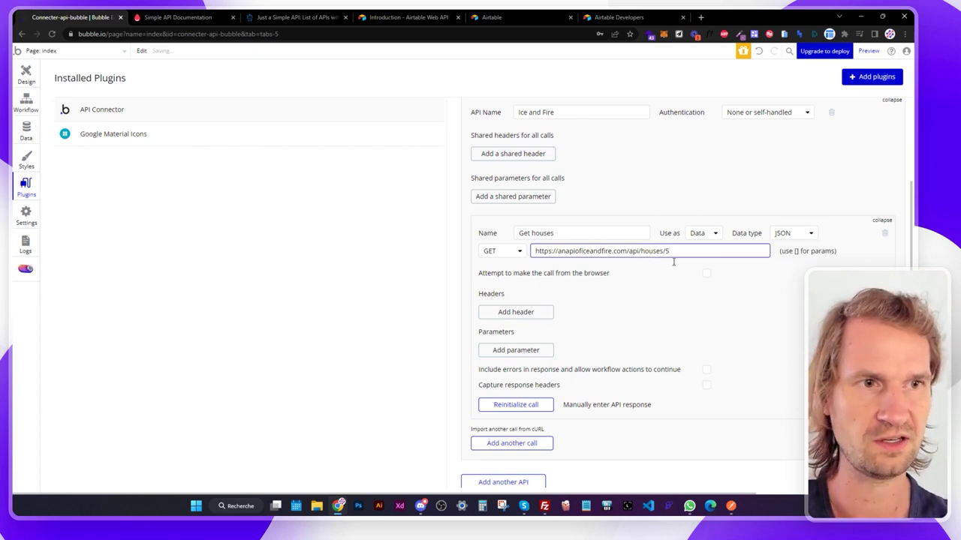
text(5)
Reinitialize the call, check house 5's name, region and url, and save the fields.
click(514, 405)
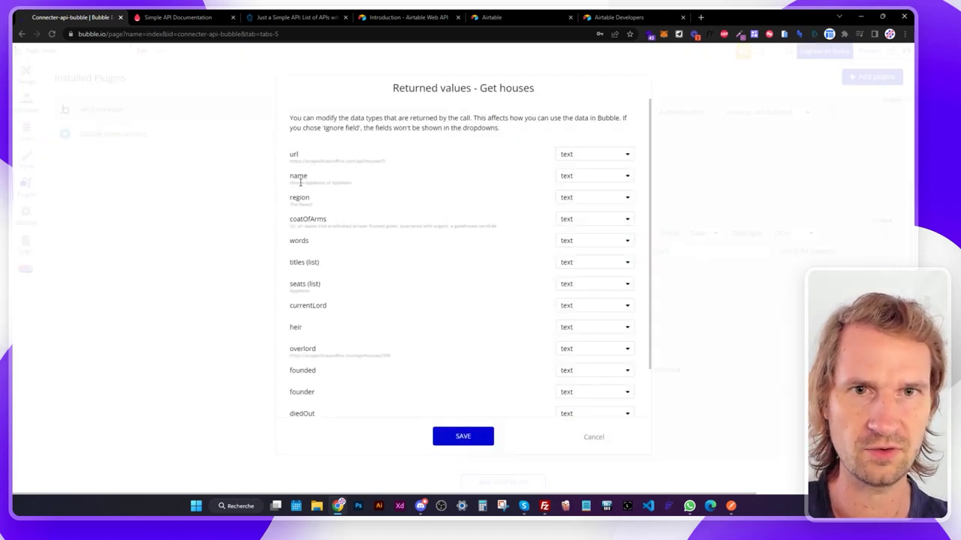
drag(292, 183, 345, 185)
drag(290, 204, 310, 204)
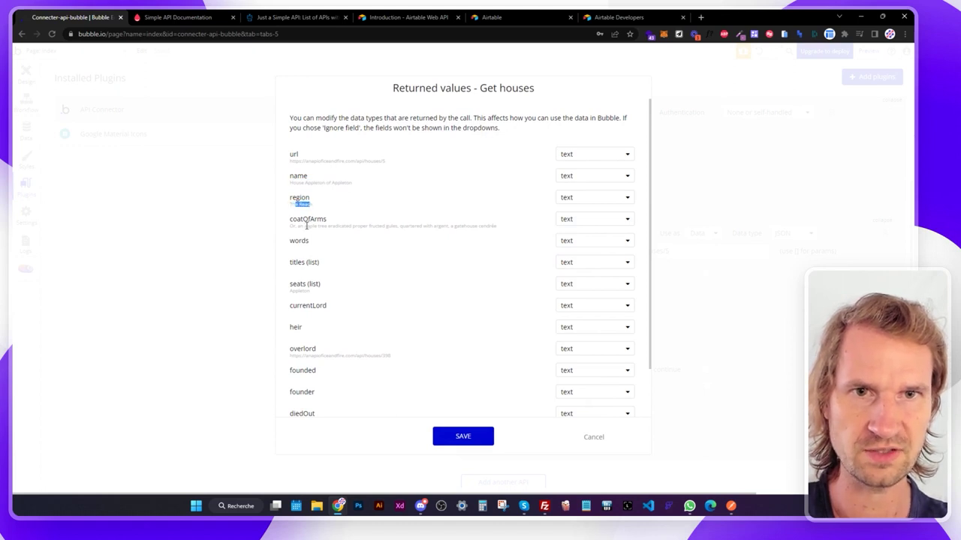
triple_click(386, 159)
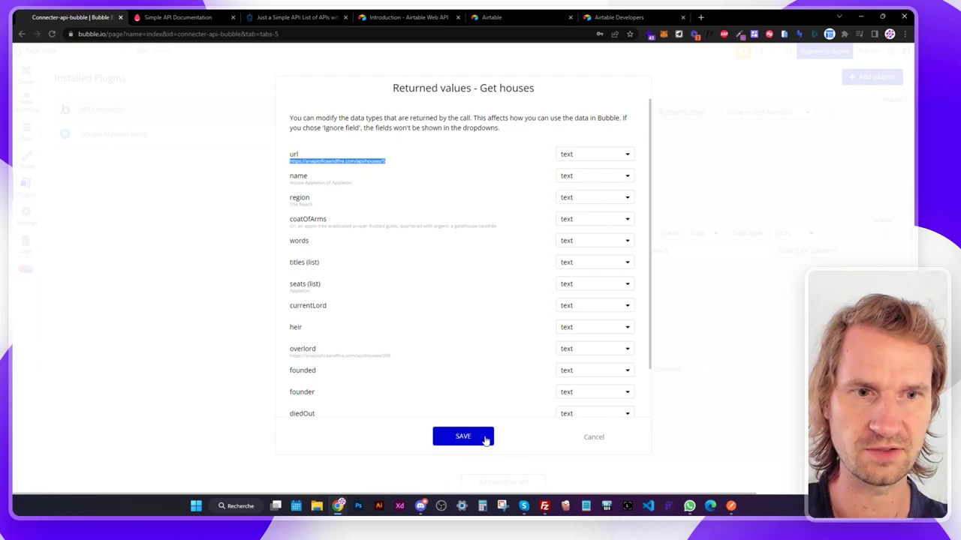
click(486, 439)
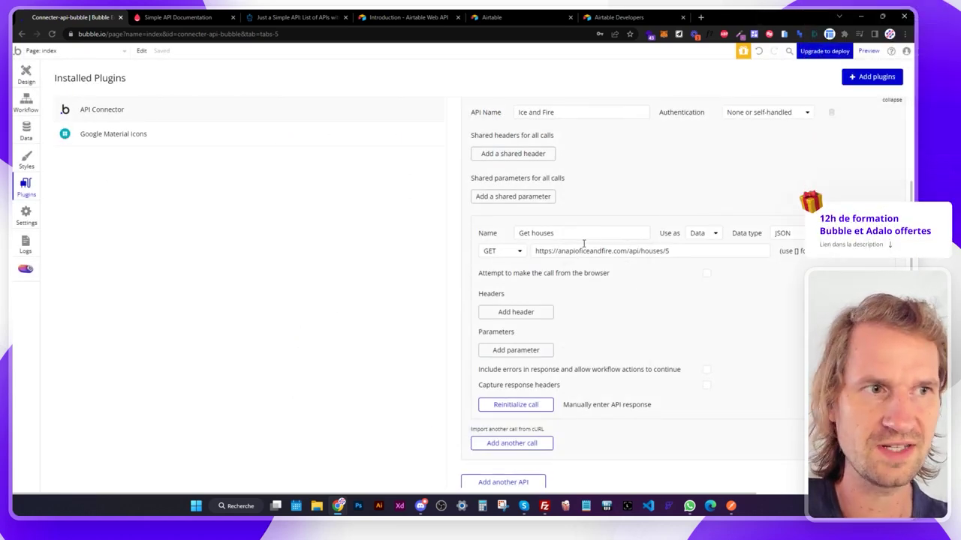
scroll(582, 245, up, 2)
scroll(583, 240, down, 1)
scroll(583, 240, down, 1)
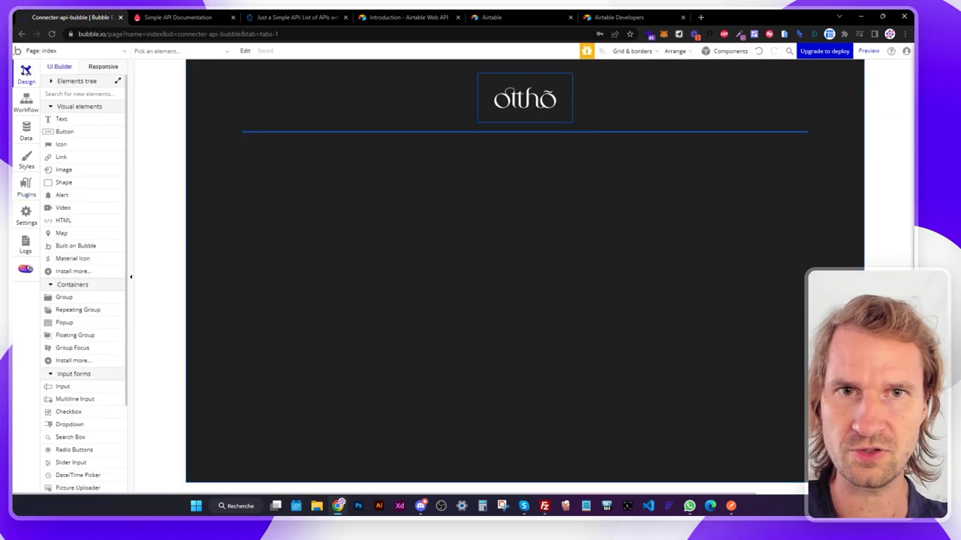
click(77, 310)
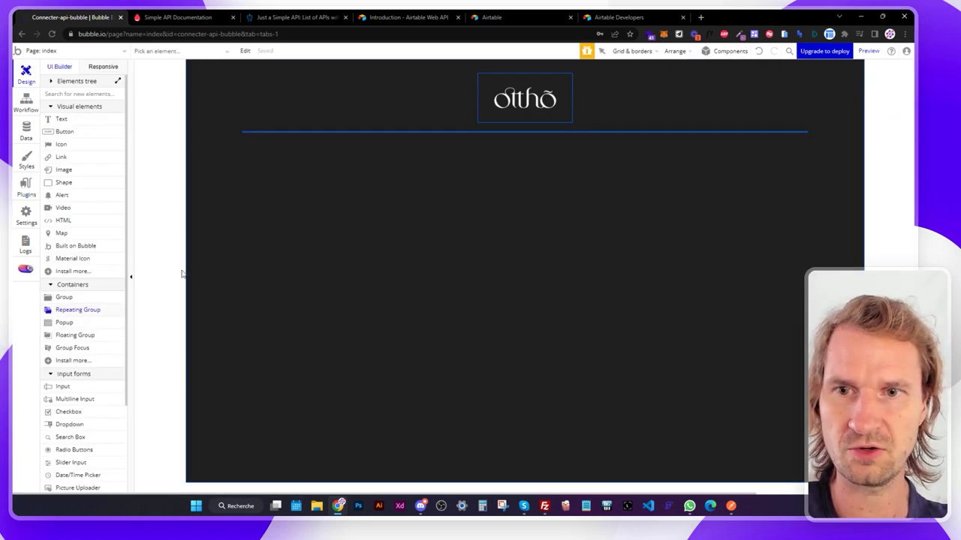
drag(355, 169, 746, 376)
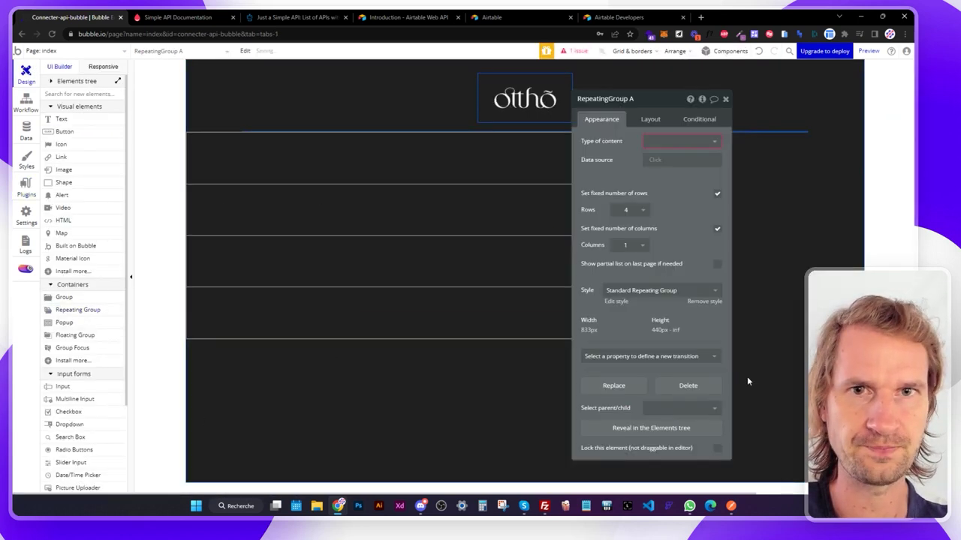
click(653, 159)
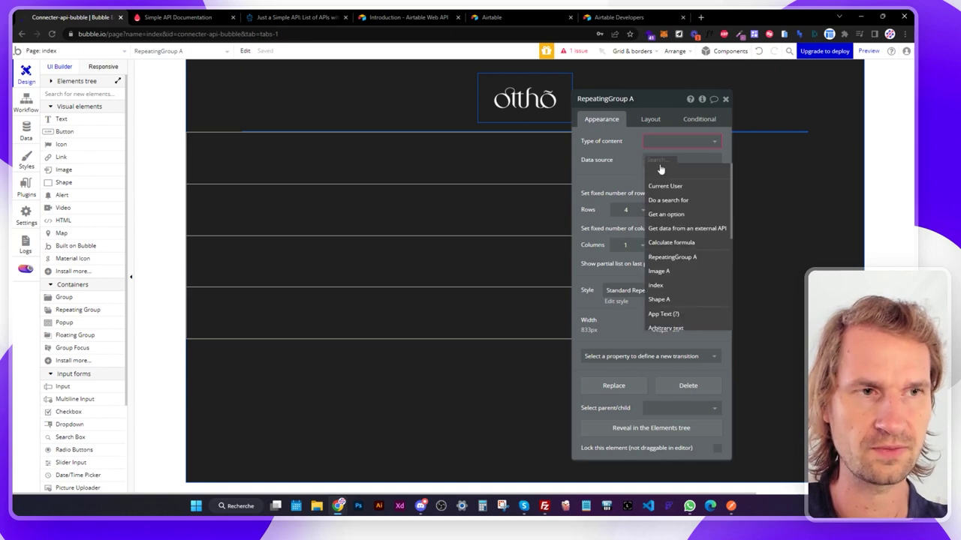
click(665, 201)
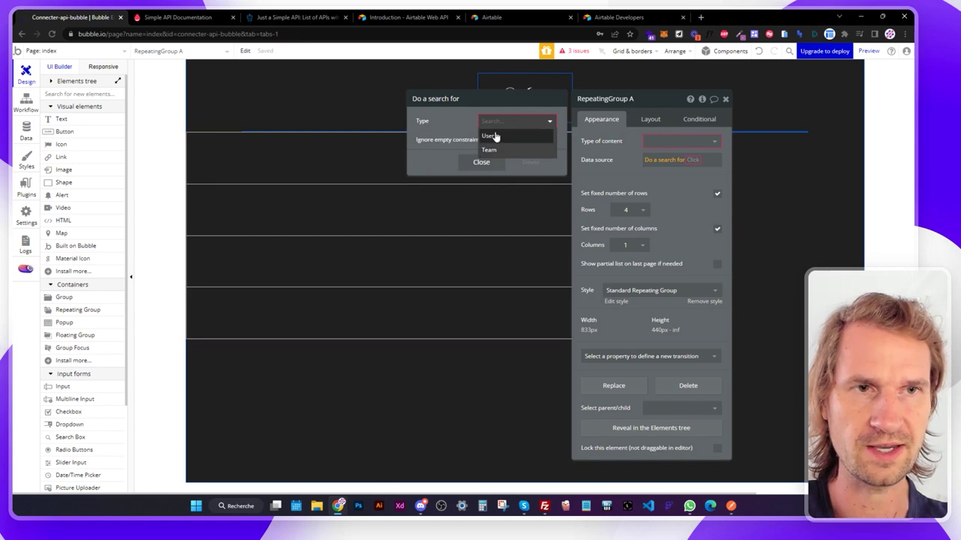
click(493, 138)
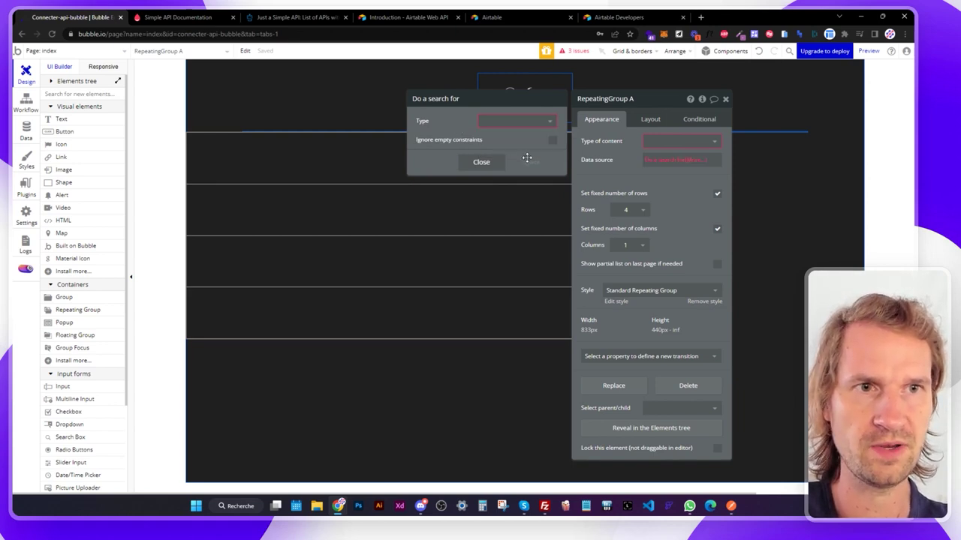
click(560, 161)
key(BackSpace)
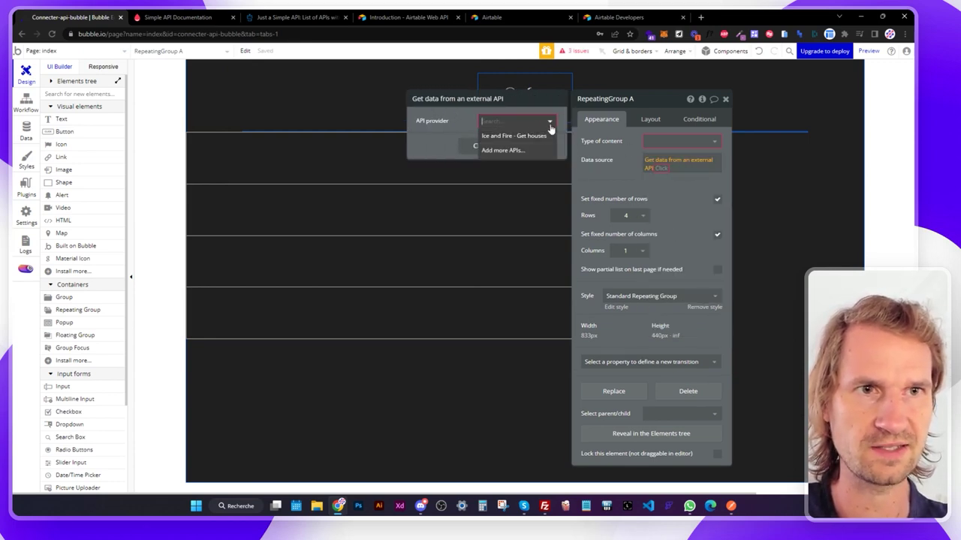
click(499, 138)
click(670, 141)
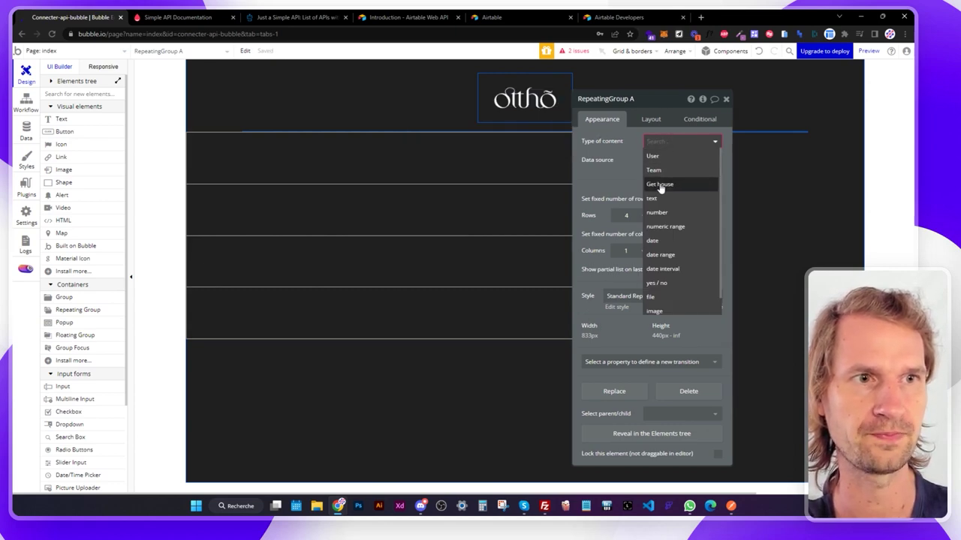
click(659, 185)
click(673, 160)
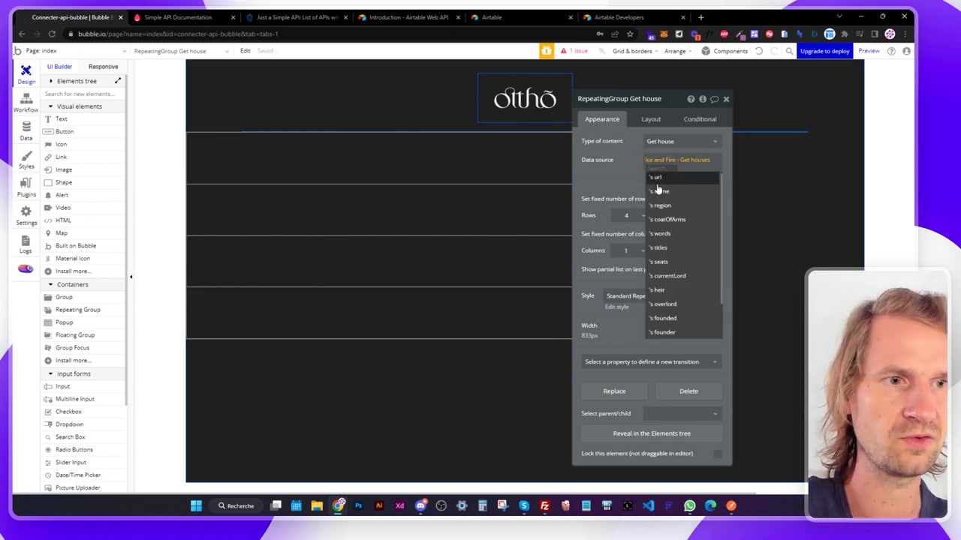
click(652, 189)
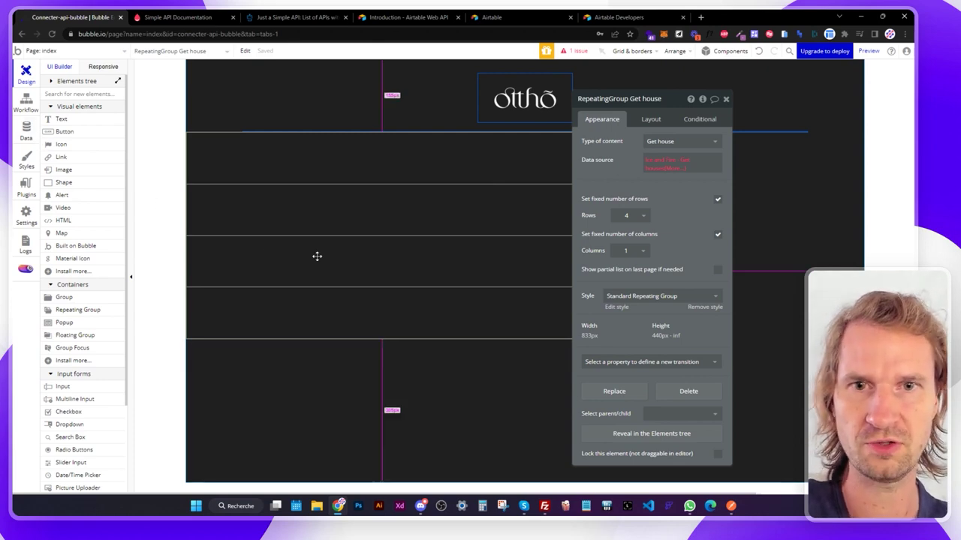
key(Delete)
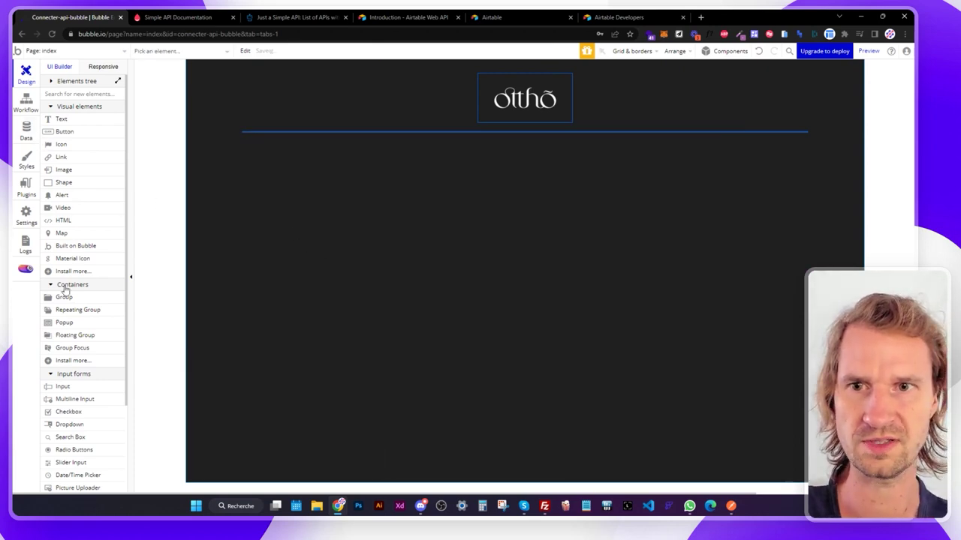
Draw a group of type Get house, sourced from Ice and Fire - Get houses.
click(64, 297)
mouse_move(309, 178)
mouse_down()
mouse_move(789, 382)
mouse_move(795, 401)
mouse_up()
click(683, 141)
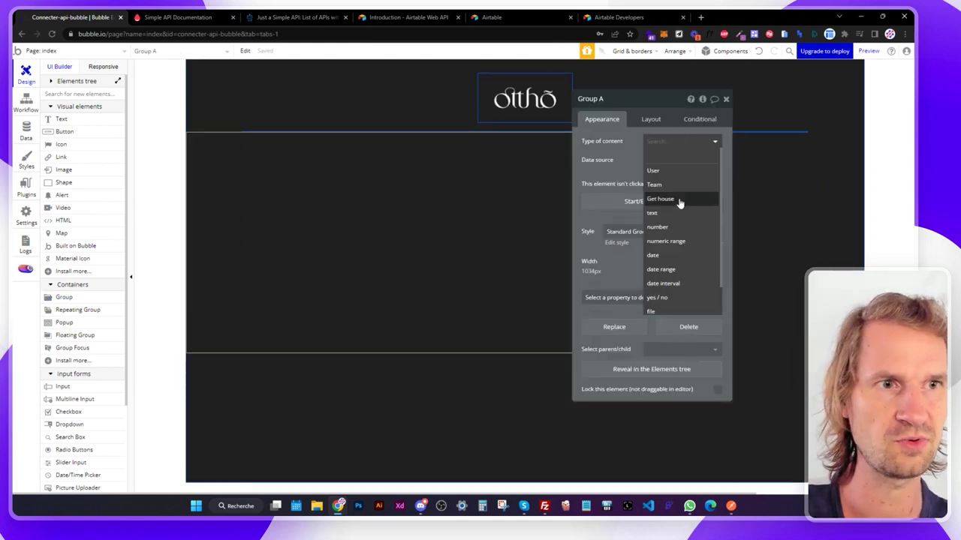
click(679, 199)
click(665, 159)
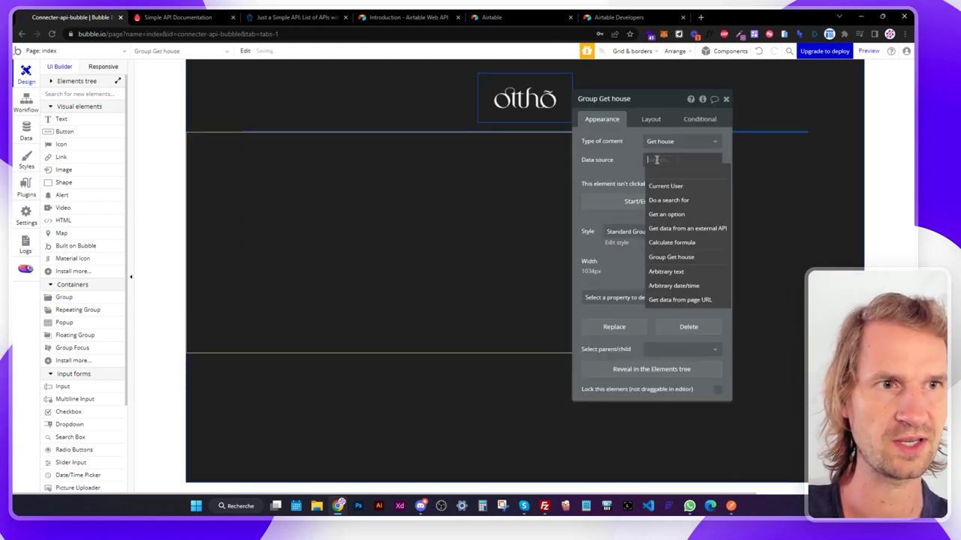
click(680, 228)
click(515, 121)
click(510, 133)
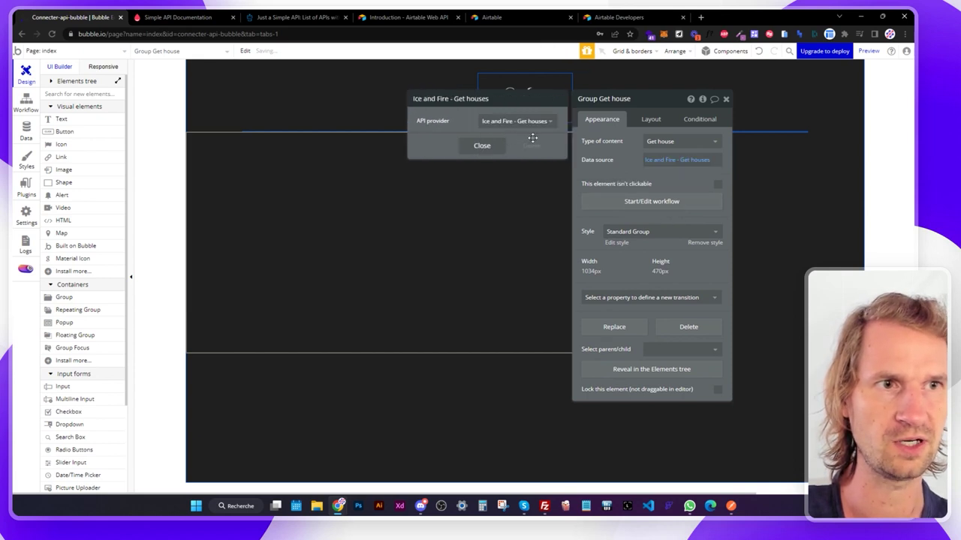
click(482, 147)
Center the group horizontally and give it a top margin of 4.
click(651, 118)
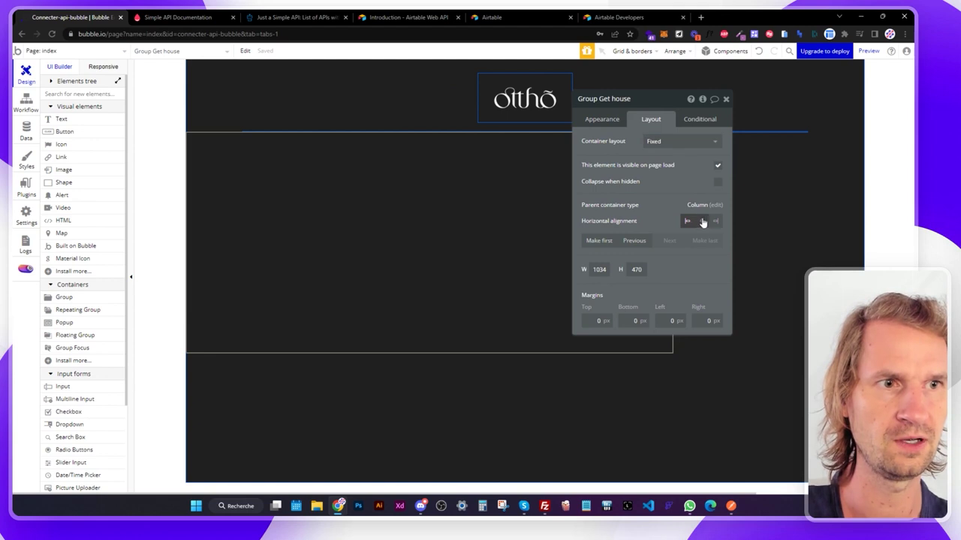
click(702, 222)
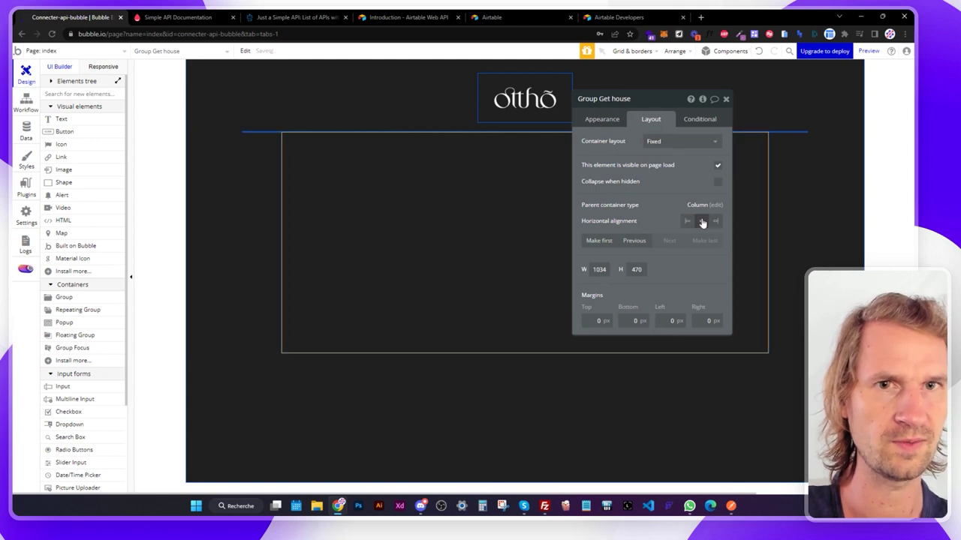
click(591, 320)
text(4)
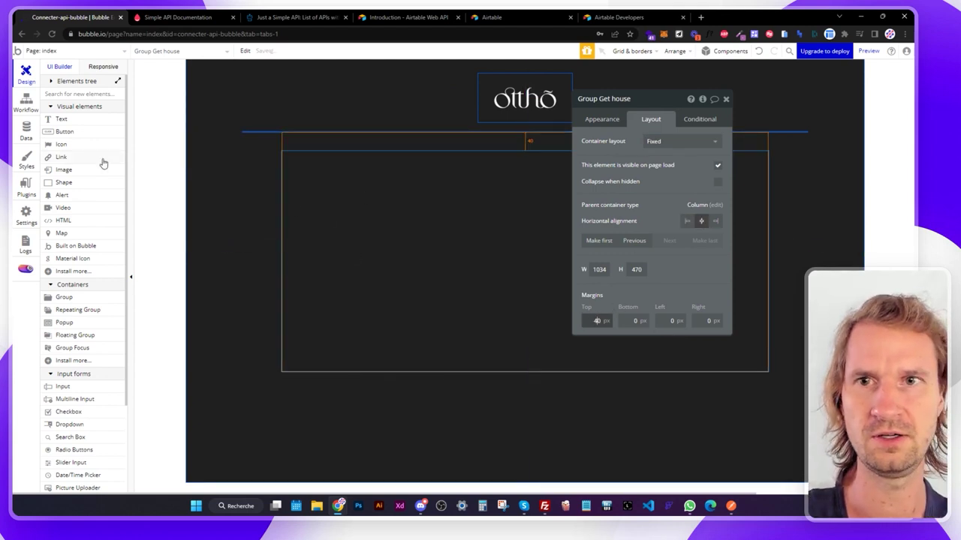
Add a white one-line text showing Parent group's Get house's name.
click(61, 118)
mouse_move(309, 163)
mouse_down()
mouse_move(658, 173)
mouse_move(671, 196)
mouse_up()
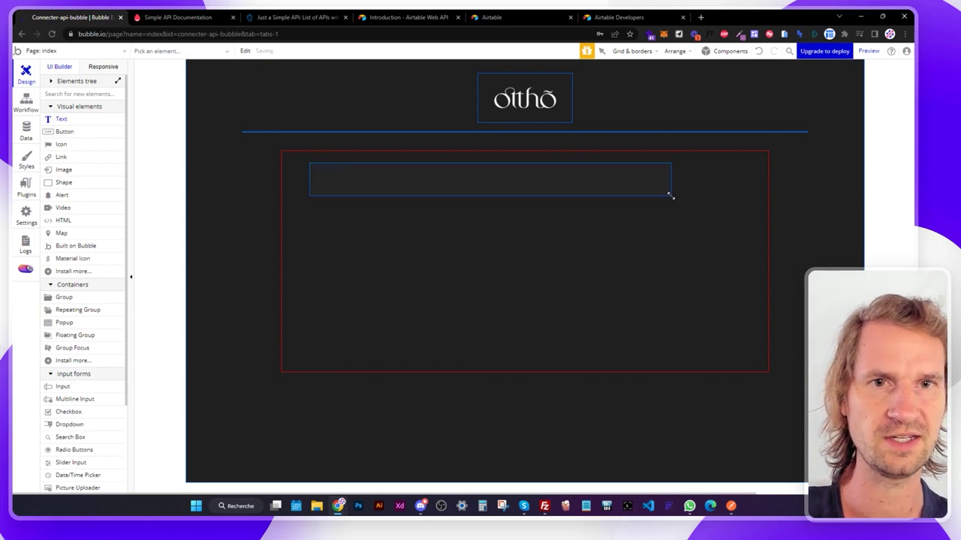
click(739, 142)
click(623, 161)
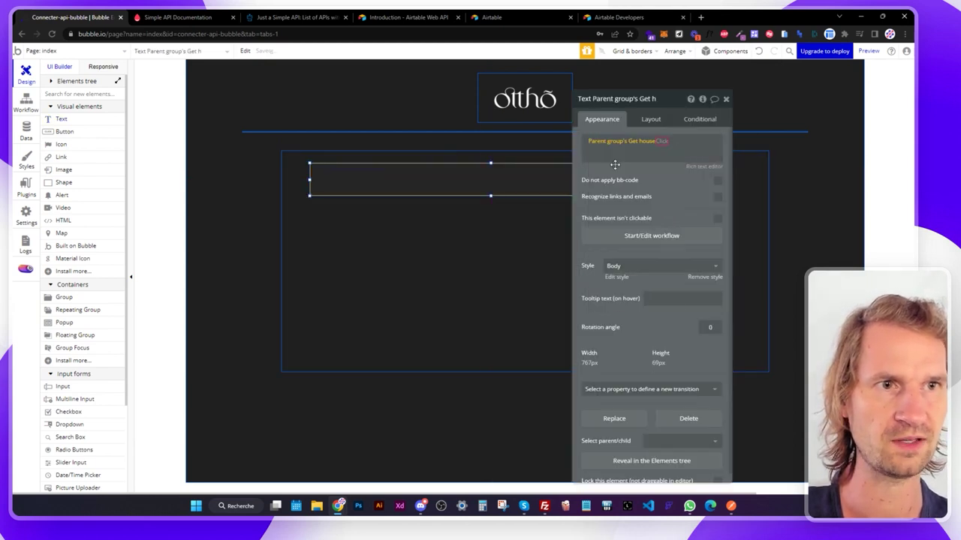
click(684, 168)
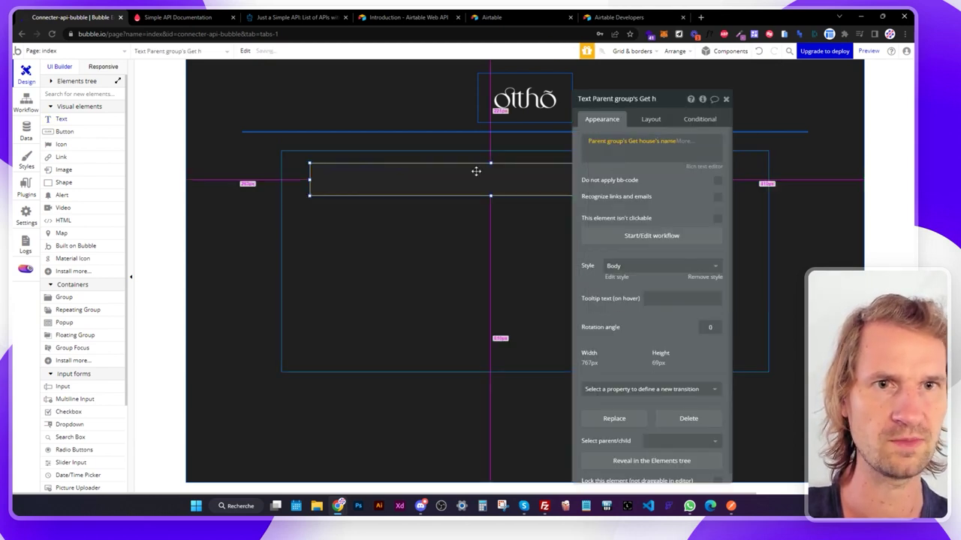
click(653, 266)
click(638, 324)
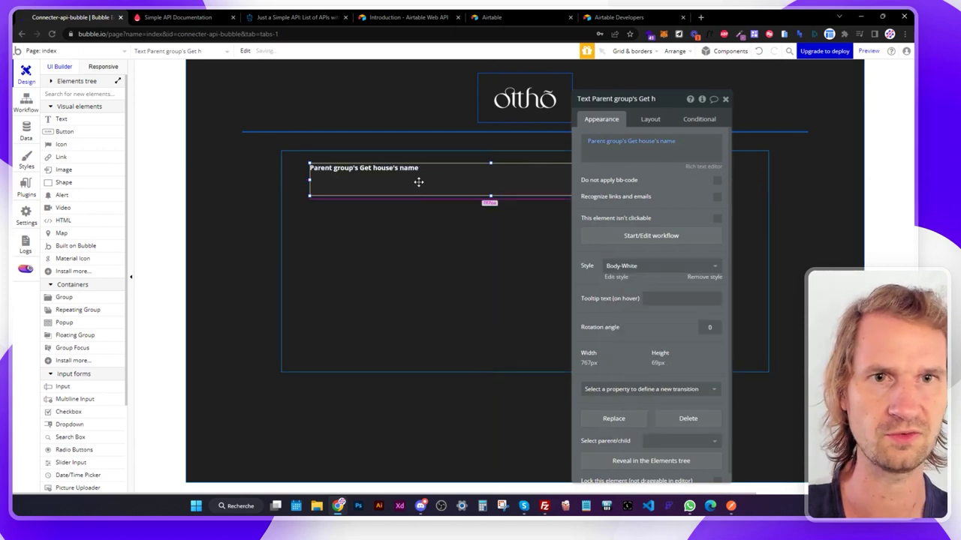
drag(490, 196, 425, 189)
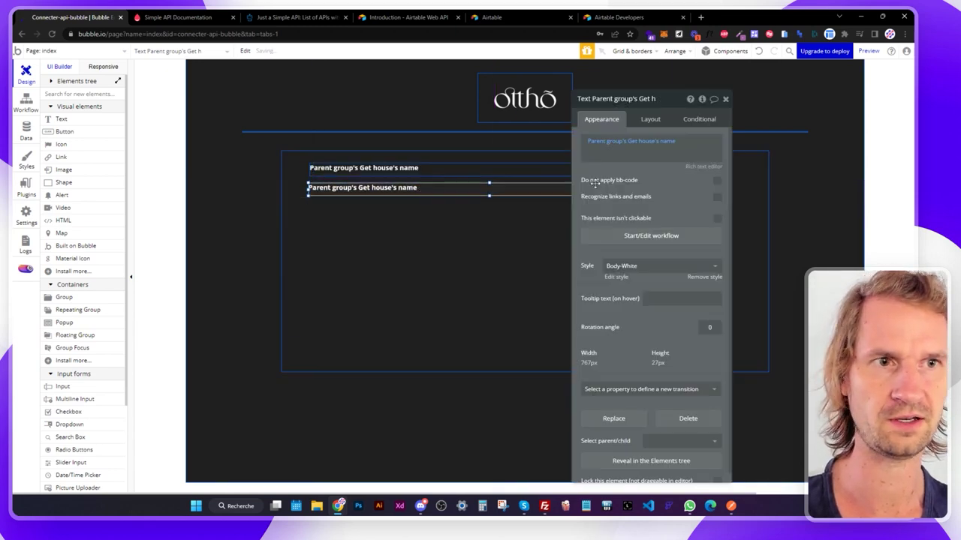
Switch the second text to the house's region and preview the page.
click(668, 140)
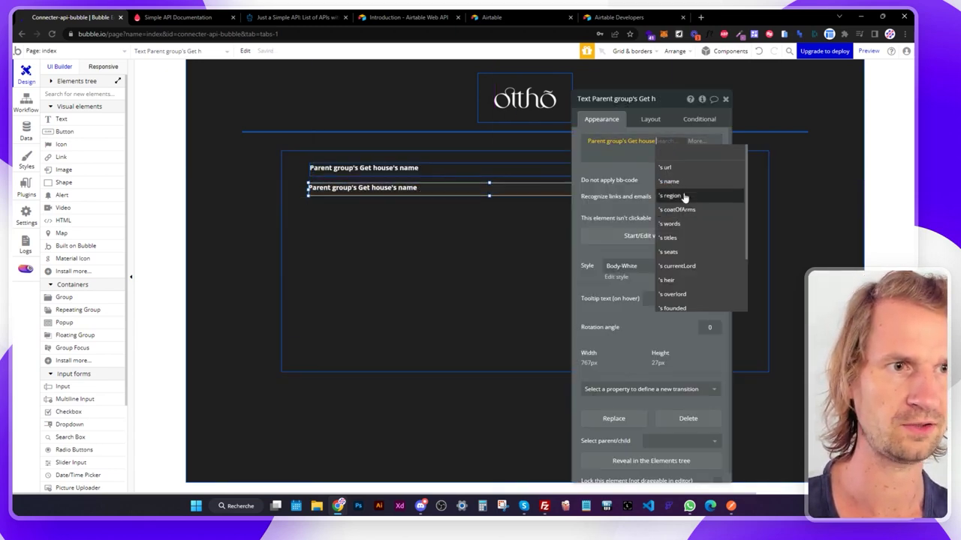
click(680, 195)
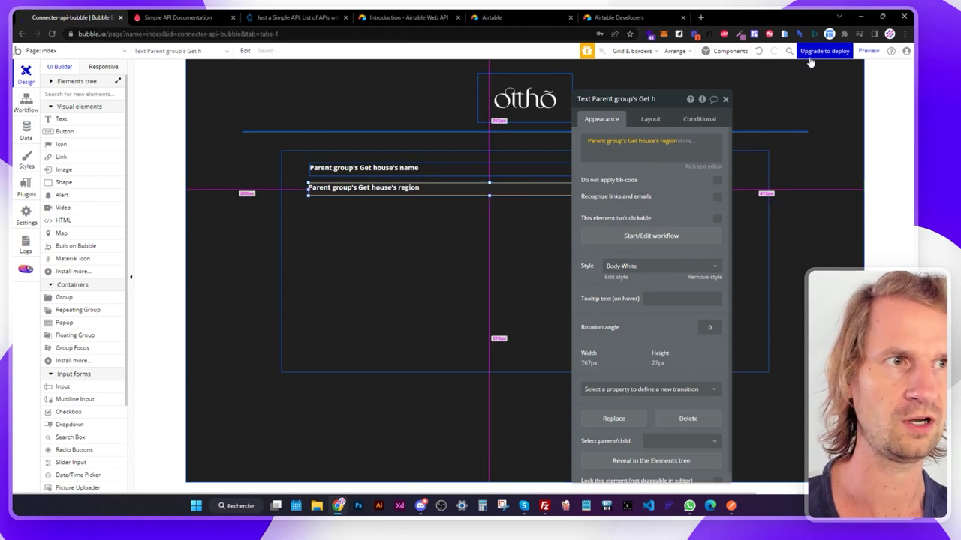
click(867, 51)
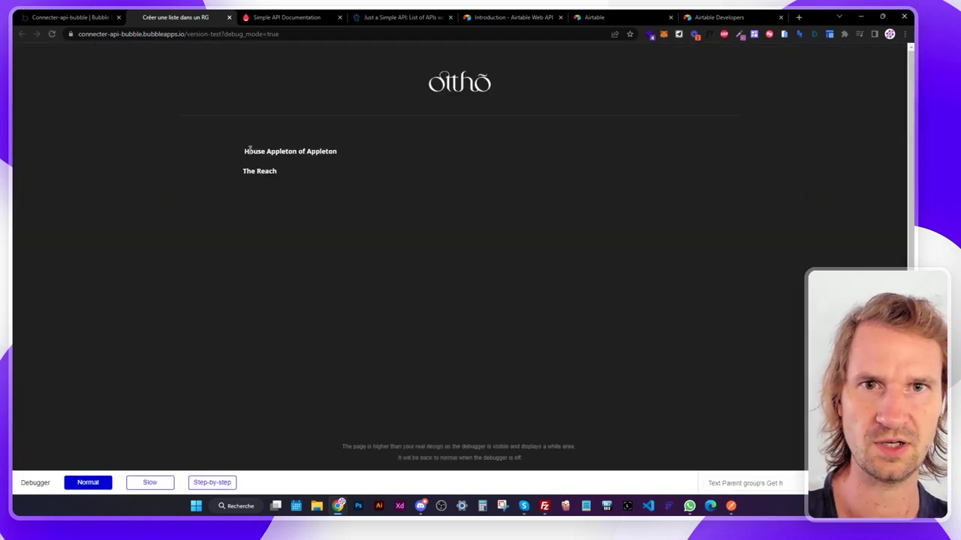
Highlight 'House Appleton of Appleton' and 'The Reach' in the preview, then return to the editor.
drag(241, 153, 336, 152)
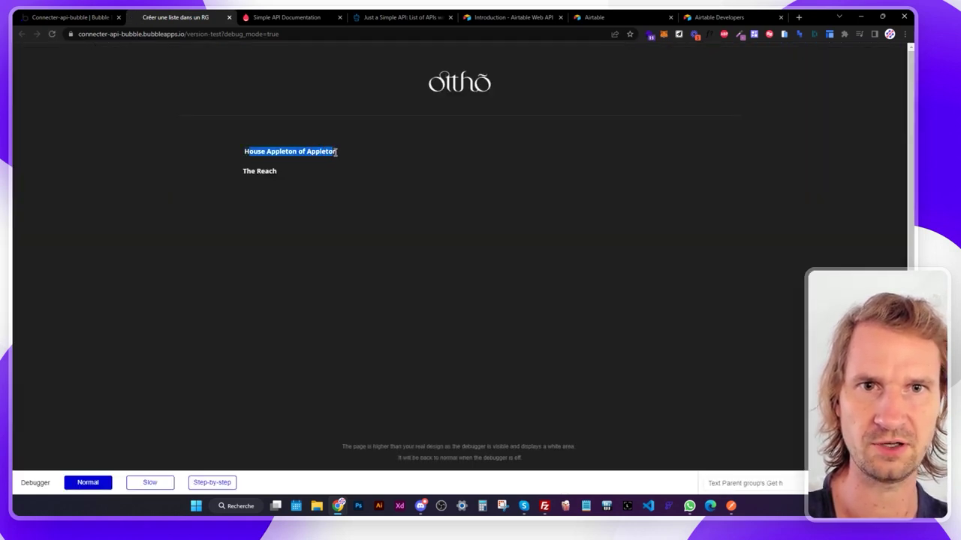
drag(256, 172, 287, 171)
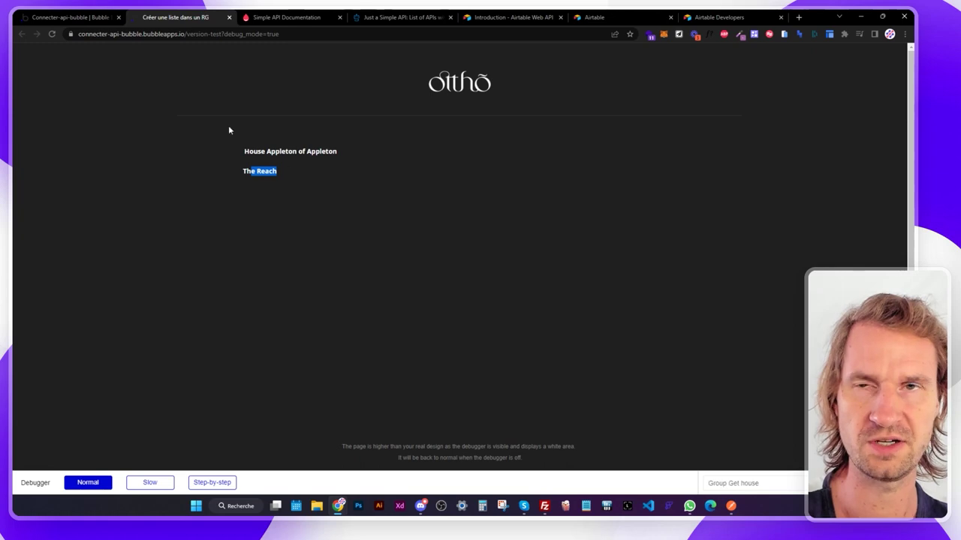
click(98, 17)
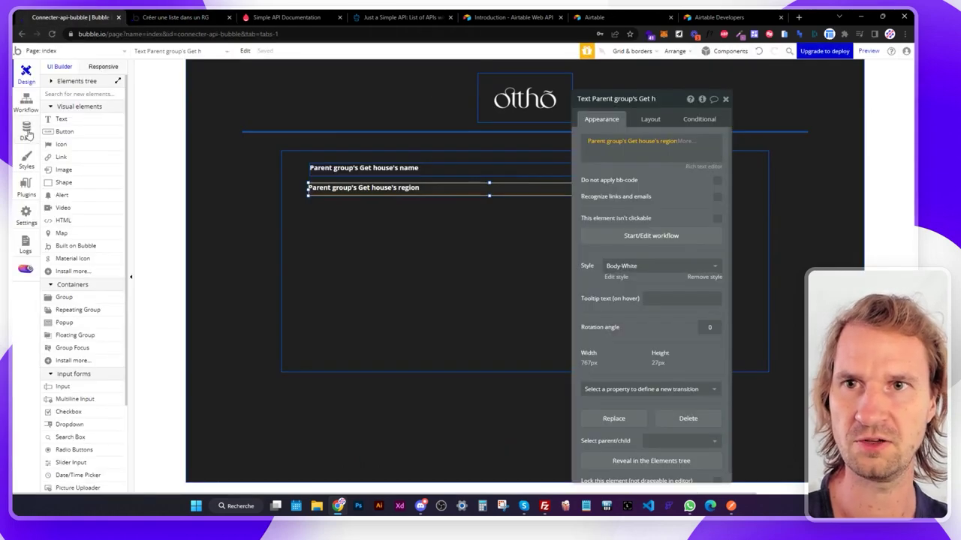
Remove '/5' from the Get houses URL, reinitialize, and close the returned values without saving.
click(26, 159)
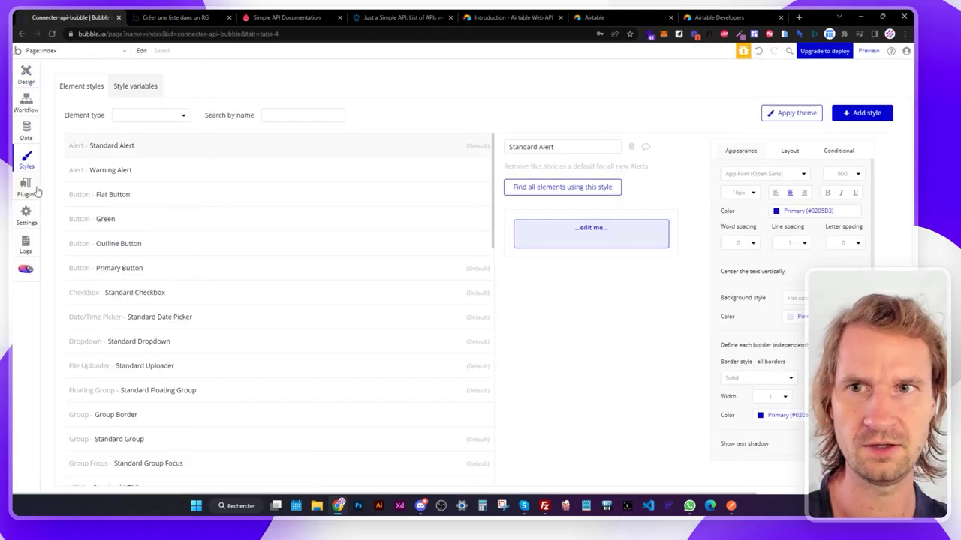
click(30, 188)
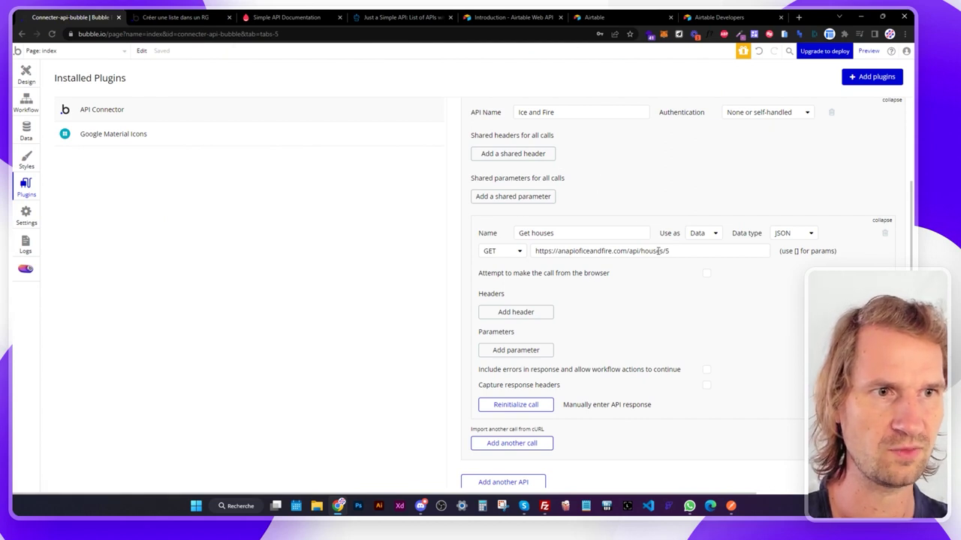
drag(663, 258, 679, 255)
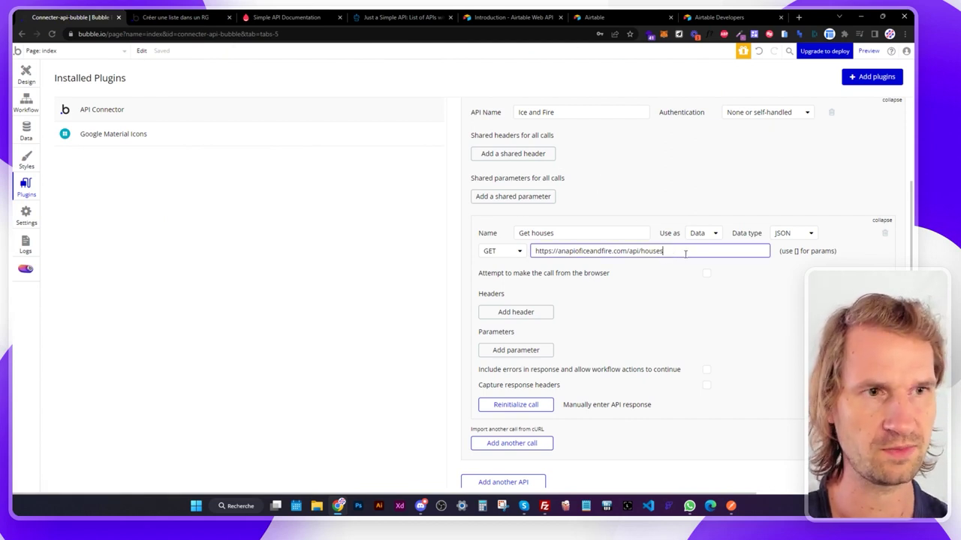
click(657, 209)
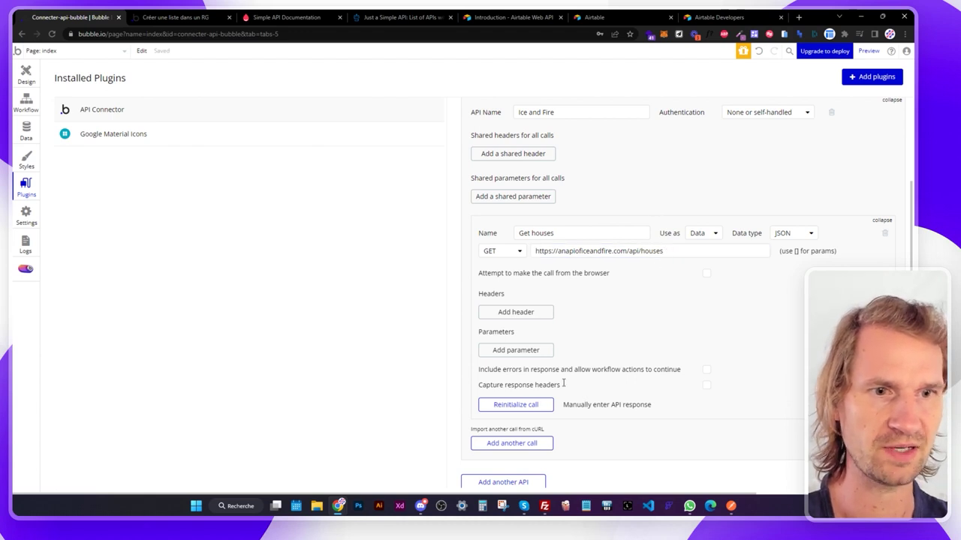
click(534, 409)
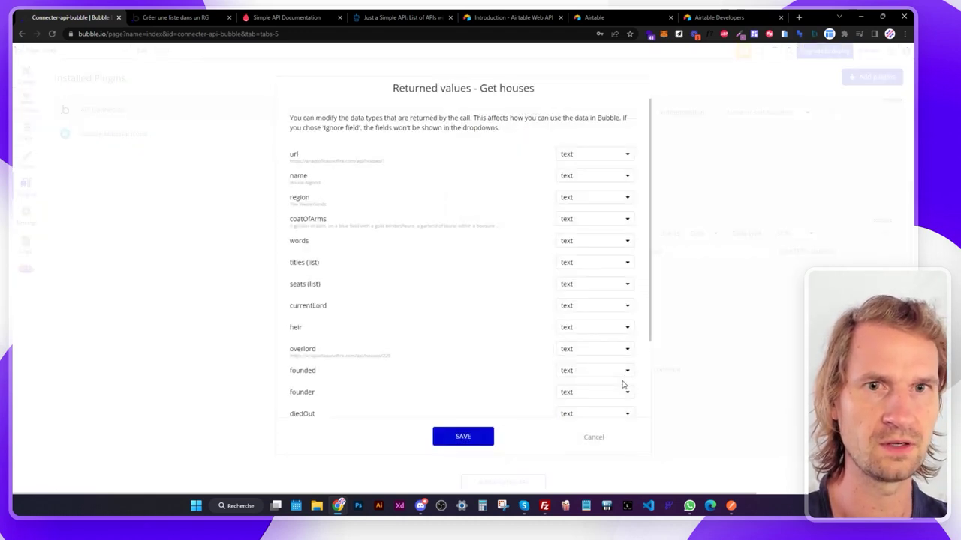
triple_click(383, 161)
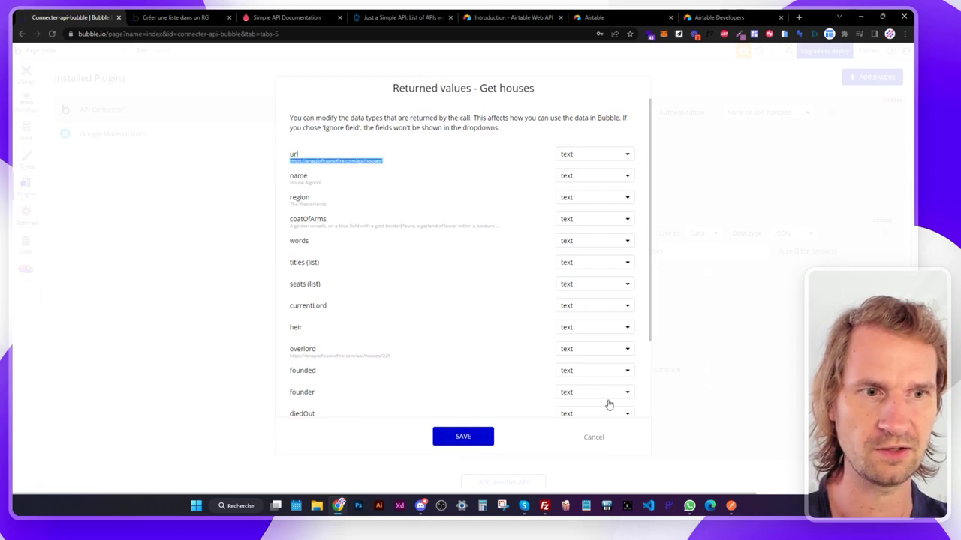
click(597, 438)
Go to the Stoplight article and scroll to the NASA Fireball curl example.
click(271, 14)
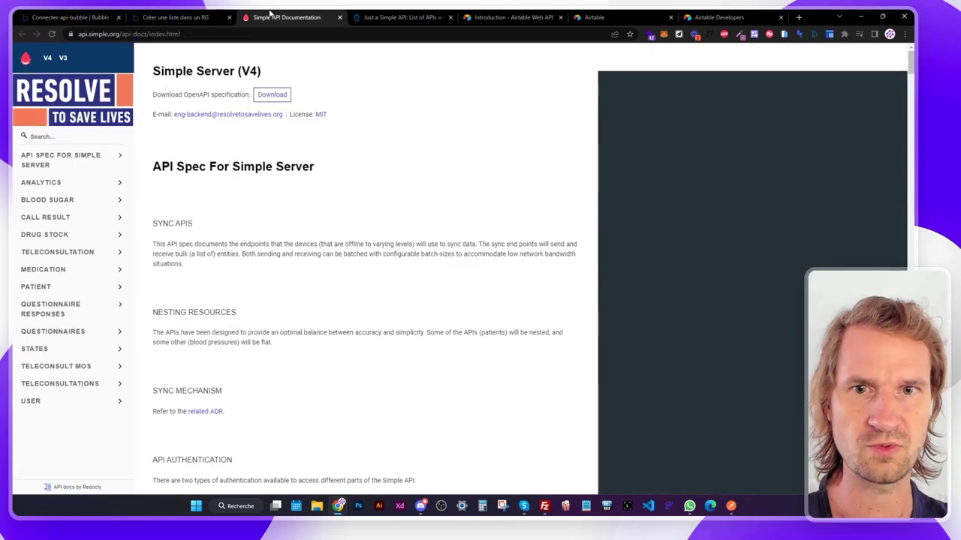
click(372, 16)
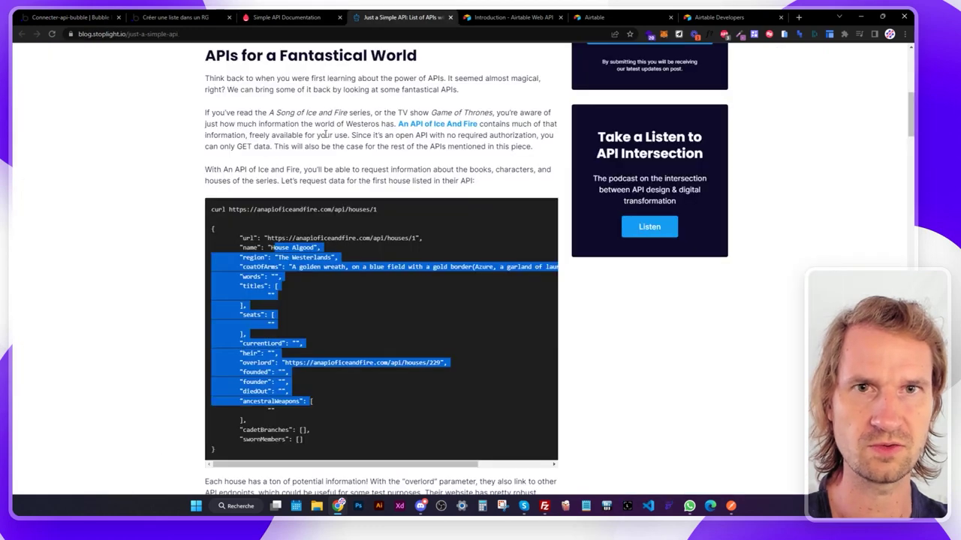
scroll(325, 135, down, 4)
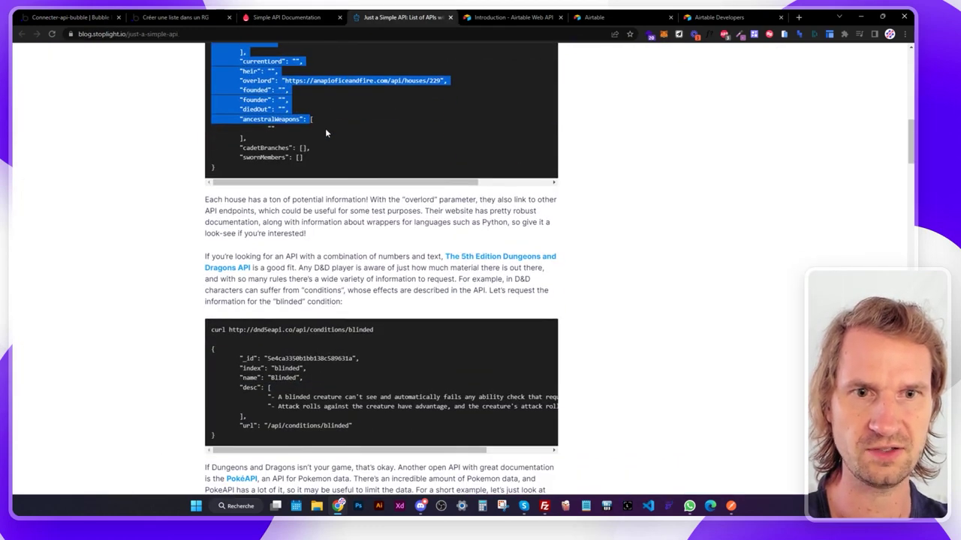
scroll(325, 133, down, 1)
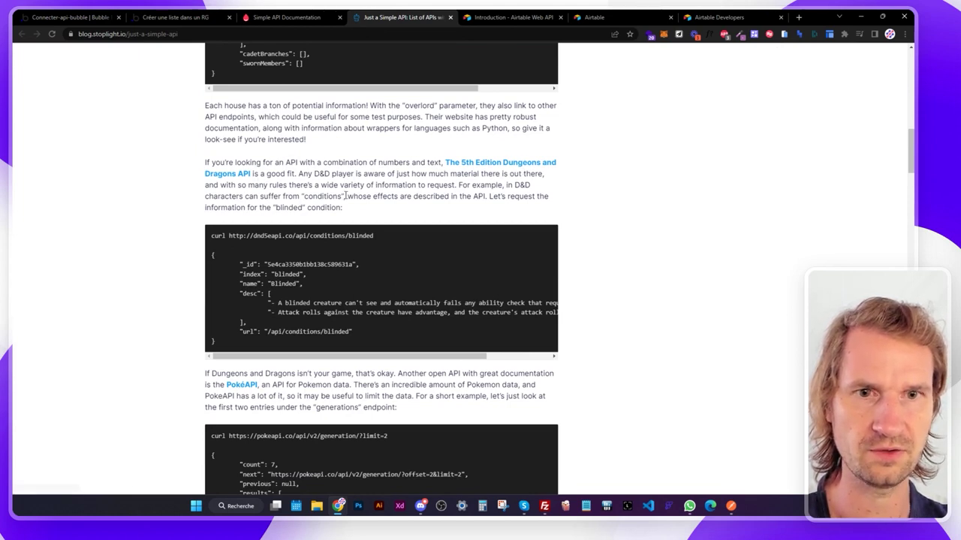
scroll(315, 201, down, 2)
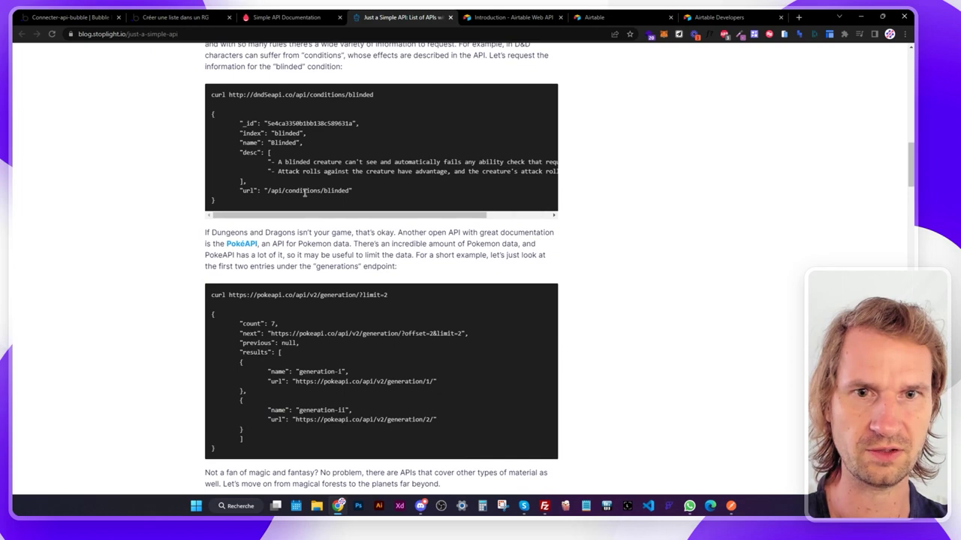
scroll(304, 193, down, 1)
scroll(313, 196, down, 7)
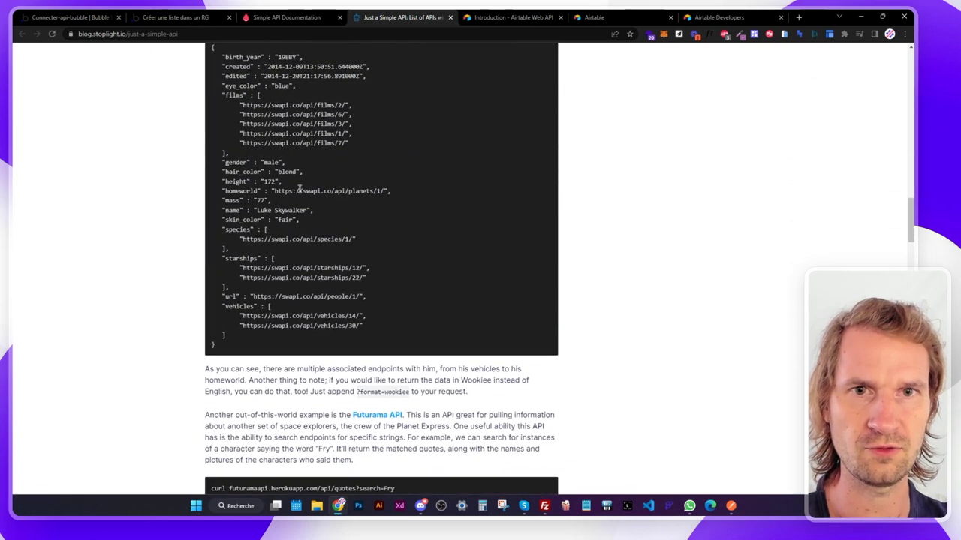
scroll(298, 188, up, 3)
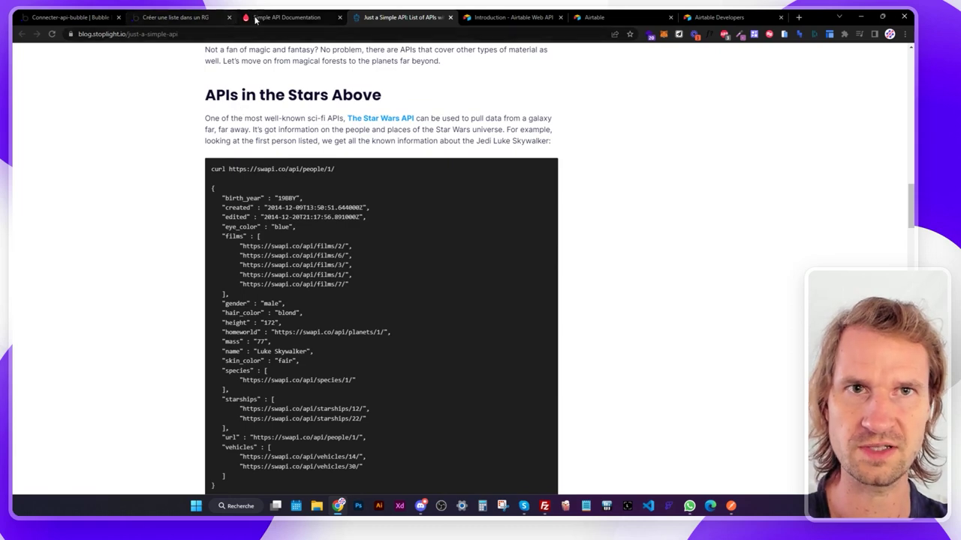
scroll(326, 198, down, 12)
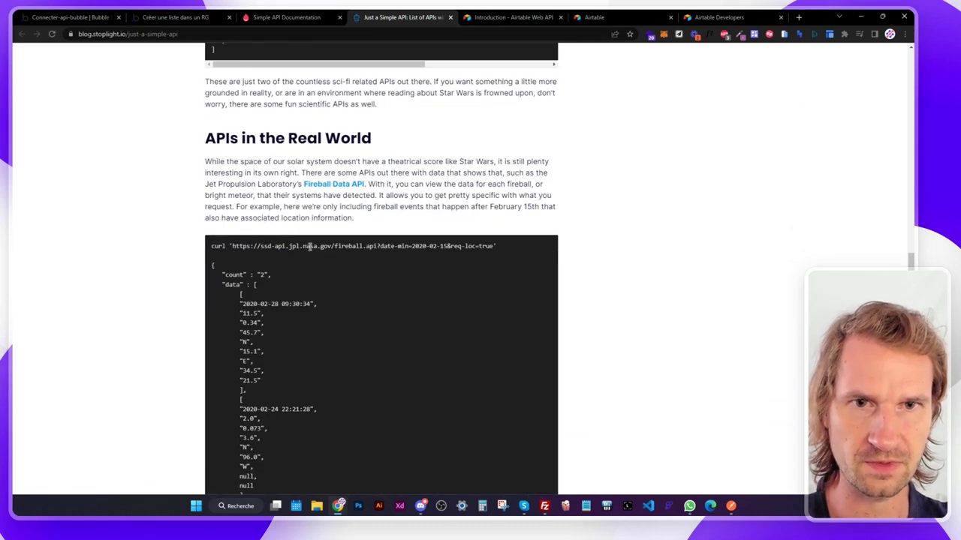
Examine the fireball URL's domain api.jpl.nasa.gov and its date-min=2020-02-15 parameter.
drag(331, 246, 279, 250)
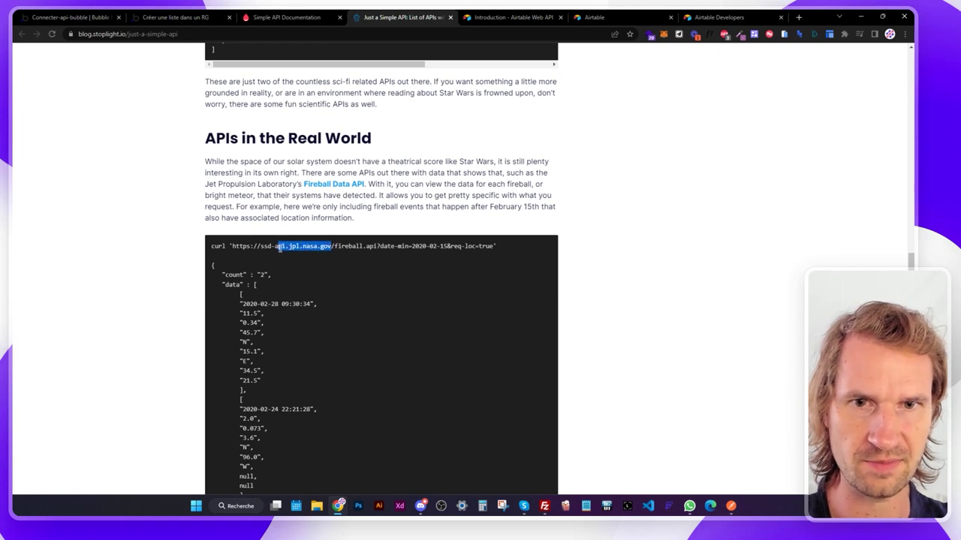
drag(377, 246, 441, 246)
click(385, 248)
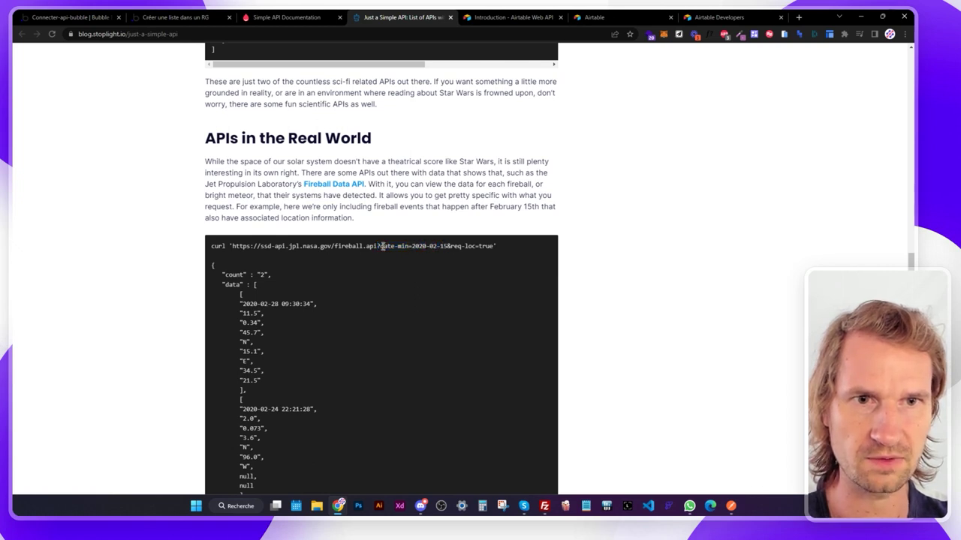
drag(385, 246, 448, 246)
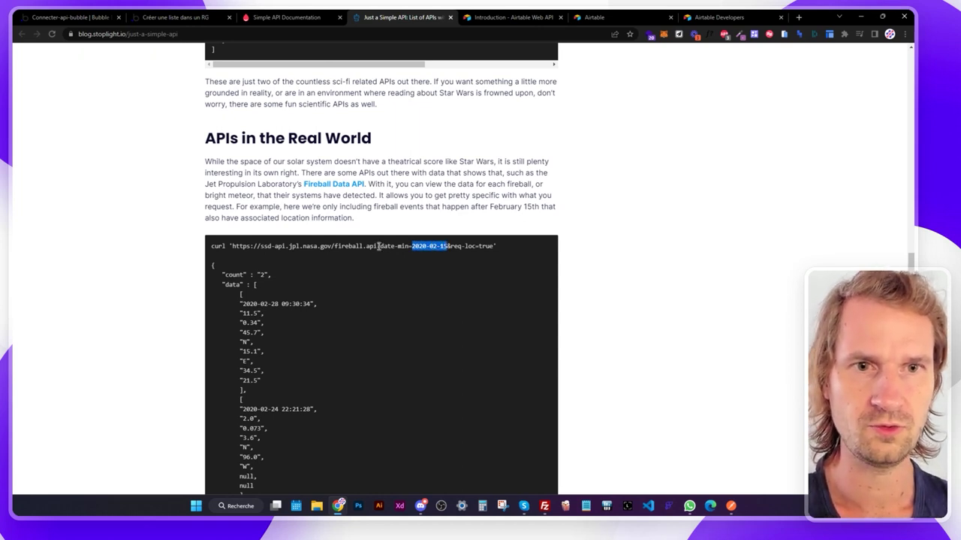
drag(378, 246, 453, 246)
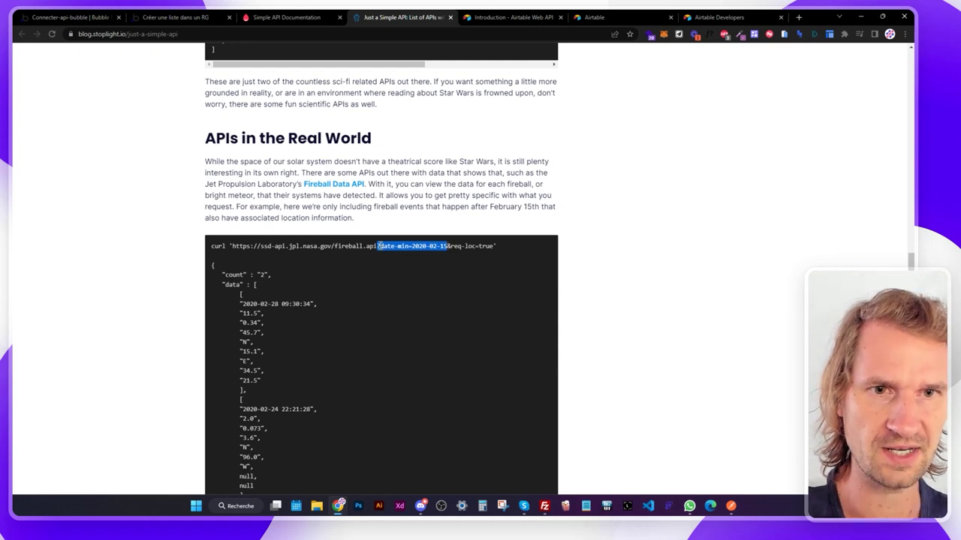
drag(380, 246, 438, 243)
click(413, 246)
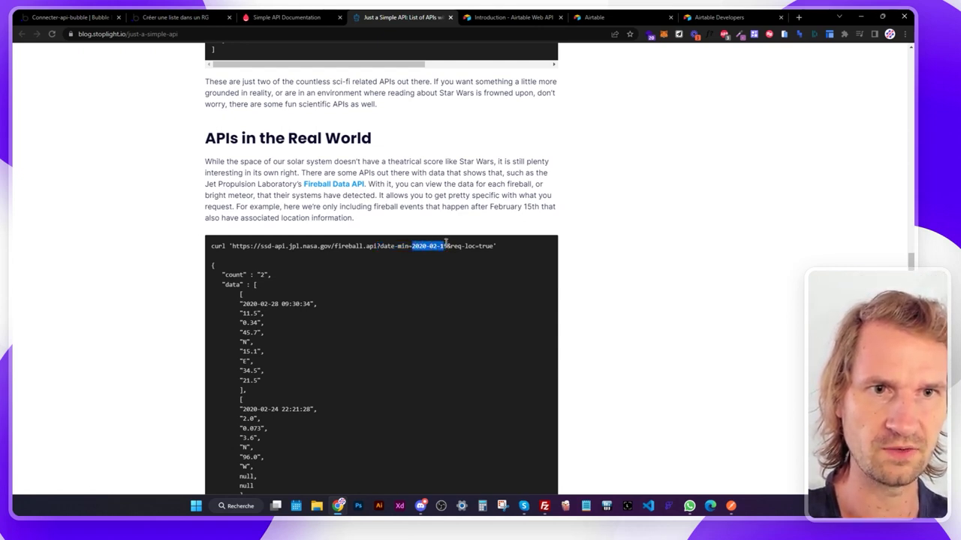
click(467, 246)
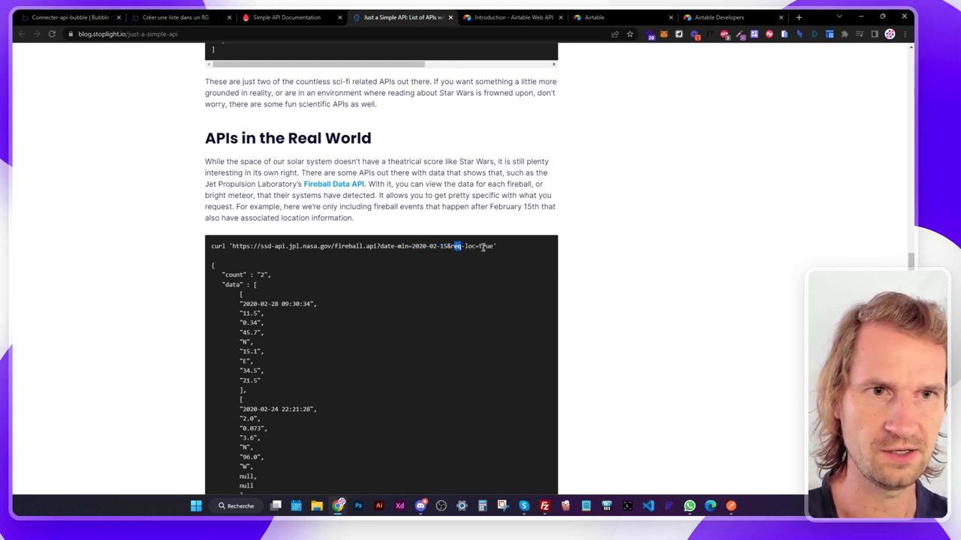
click(488, 246)
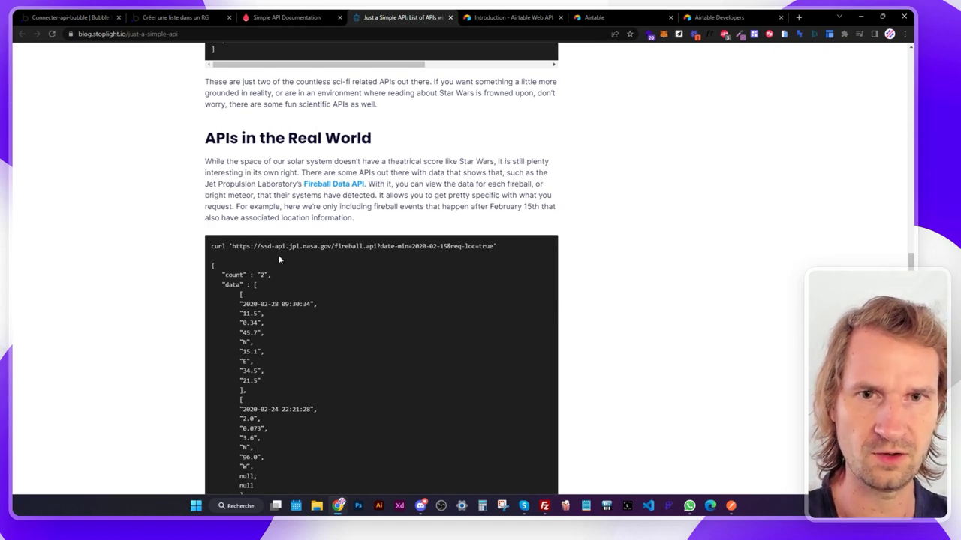
Select the full fireball request URL, then head back to Bubble.
scroll(278, 258, down, 3)
scroll(460, 236, up, 3)
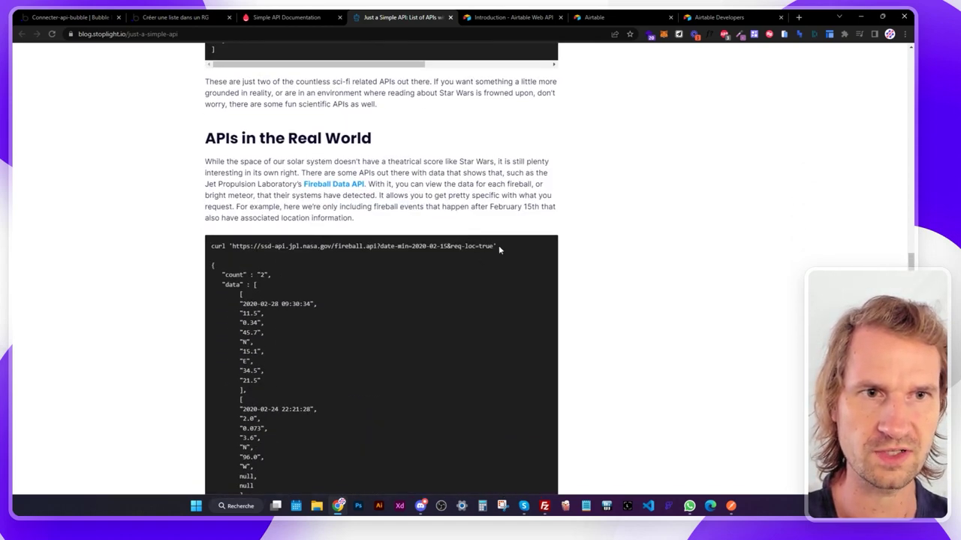
mouse_move(499, 245)
mouse_down()
mouse_move(232, 246)
mouse_move(493, 246)
mouse_up()
click(231, 245)
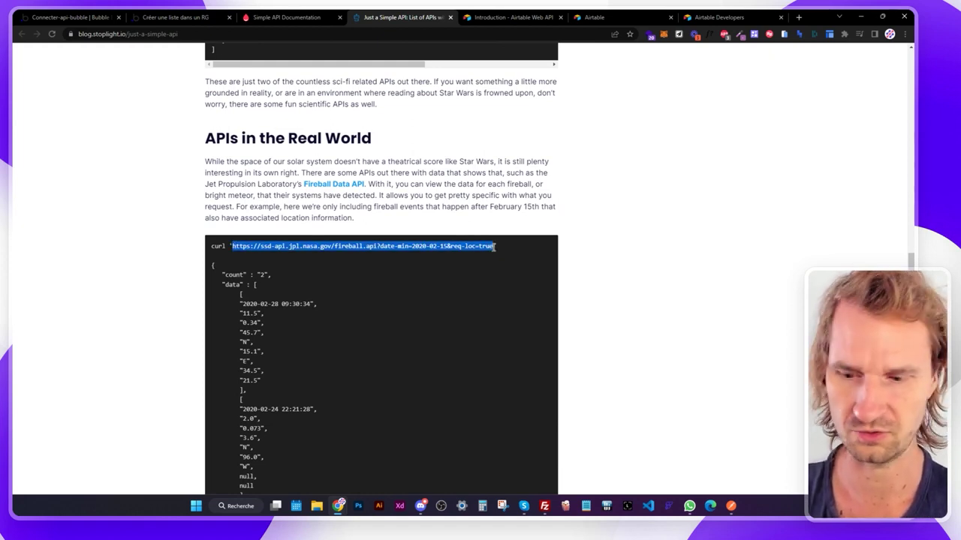
click(168, 17)
Replace the Get houses call URL with the NASA fireball URL and reinitialize the call.
click(118, 22)
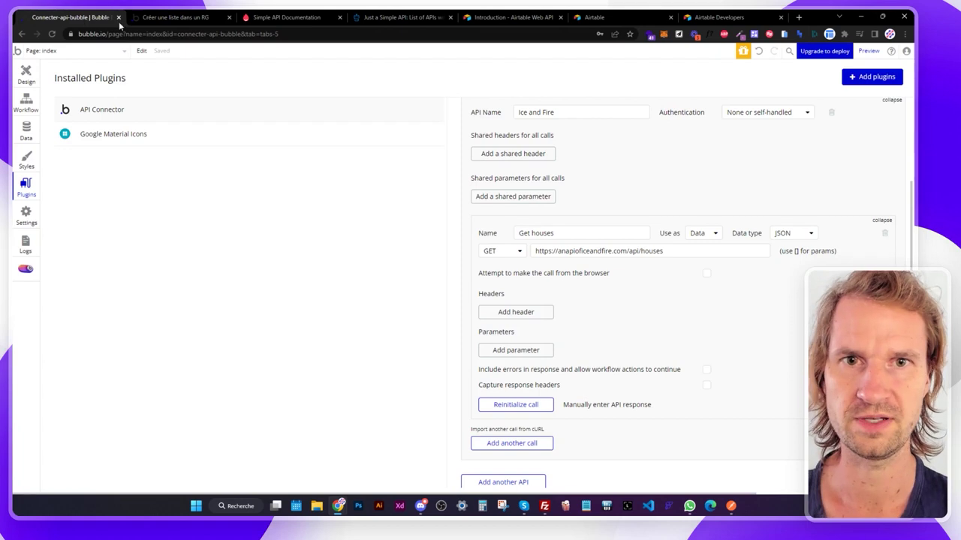
triple_click(669, 252)
text(https://ssd-api.jpl.nasa.gov/fireball.api?date-min=2020-02-15&req-loc=true)
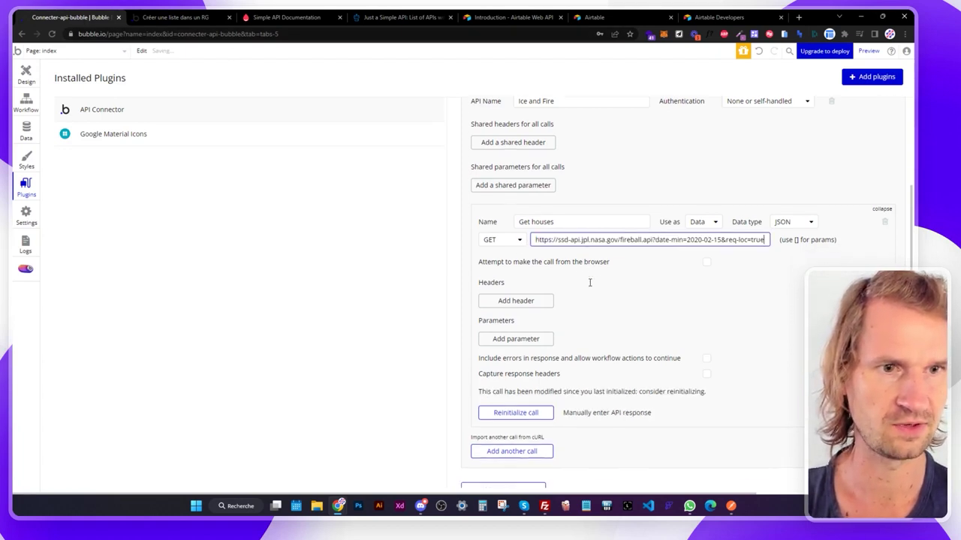
scroll(589, 282, down, 1)
click(515, 330)
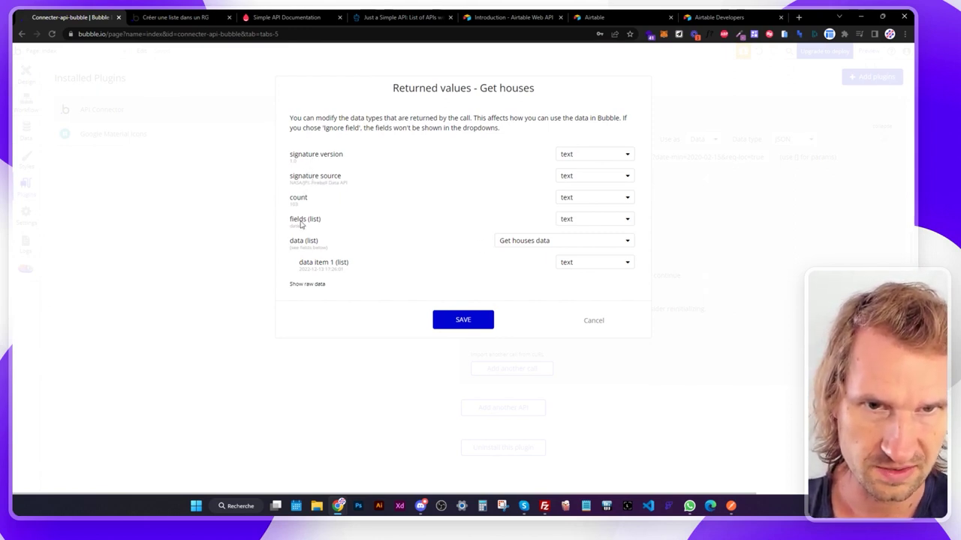
Inspect the raw fireball JSON returned in the Returned values dialog.
click(310, 284)
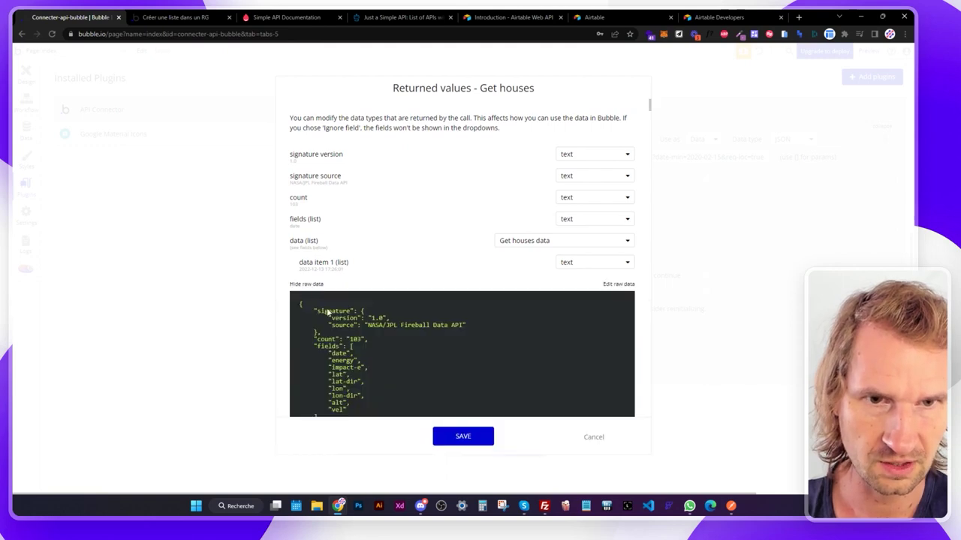
scroll(327, 308, down, 3)
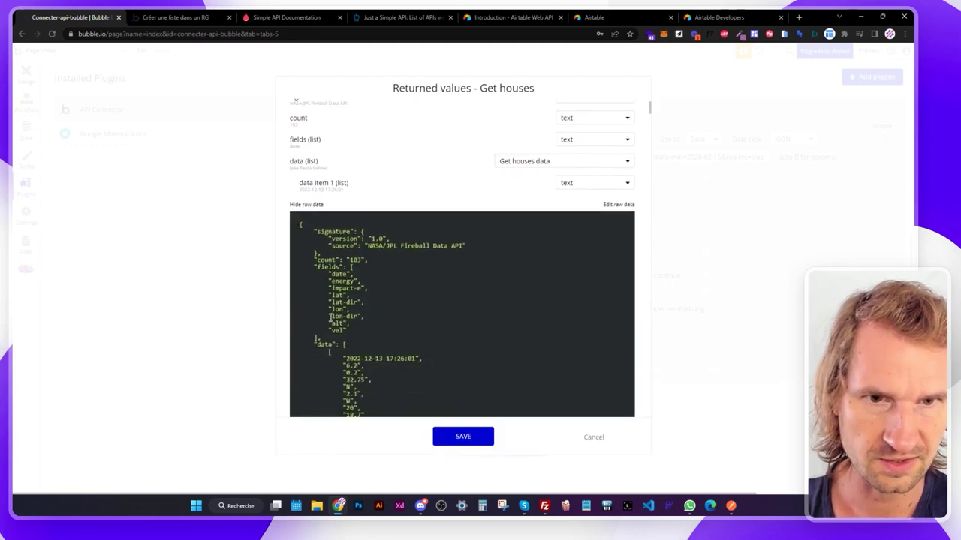
click(309, 189)
click(307, 285)
scroll(314, 225, down, 3)
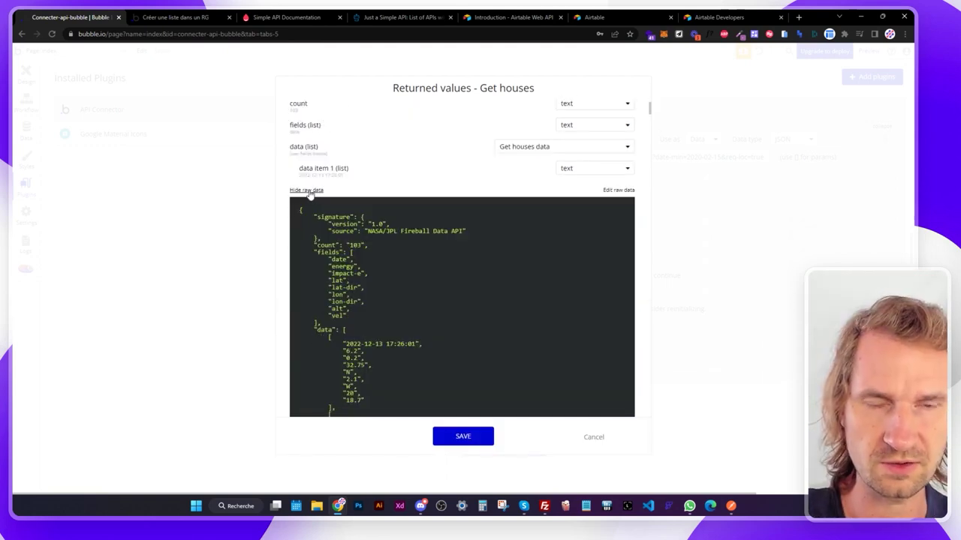
scroll(321, 181, down, 2)
scroll(334, 197, down, 3)
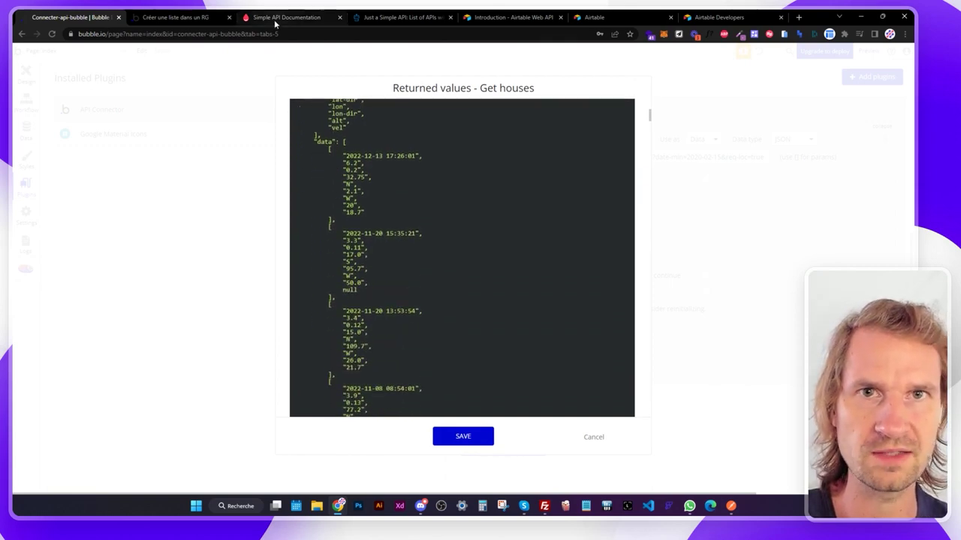
click(275, 18)
Scroll through the Just a Simple API blog's example APIs, then return to Bubble's API Connector.
click(403, 18)
scroll(356, 283, down, 1)
scroll(357, 282, down, 4)
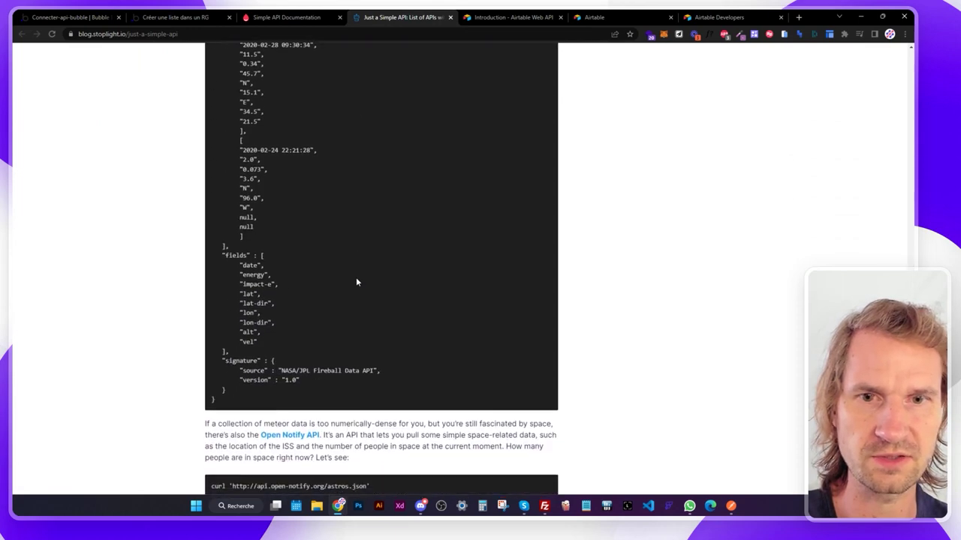
scroll(356, 279, down, 10)
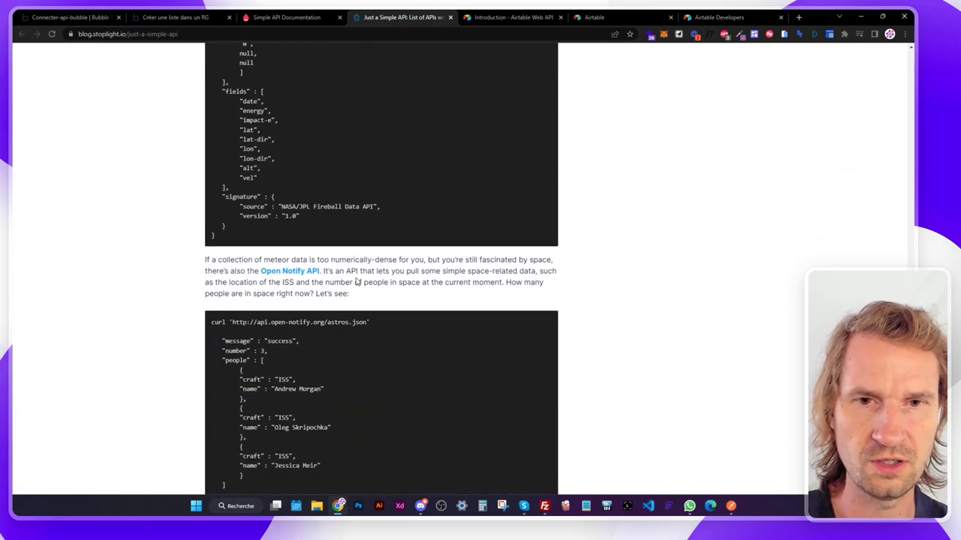
scroll(357, 278, down, 2)
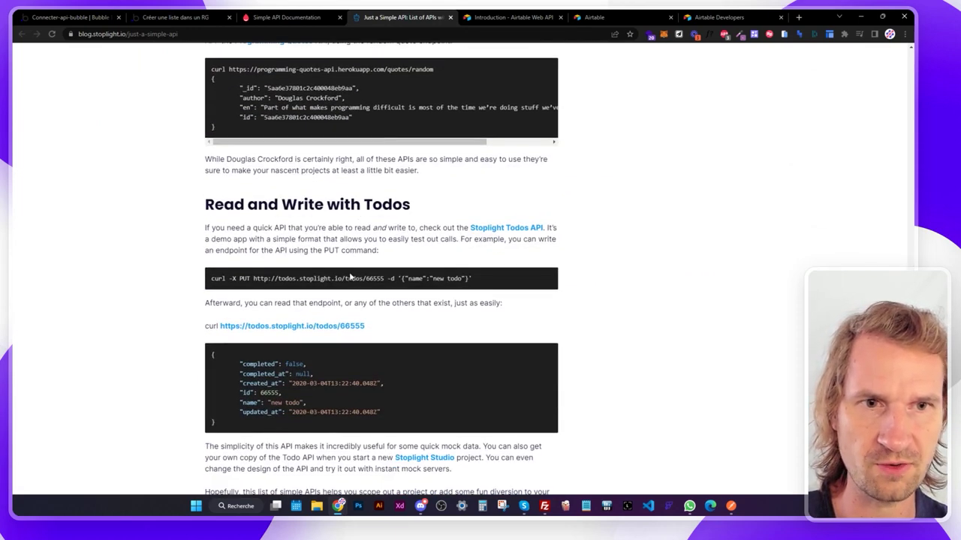
scroll(325, 276, up, 15)
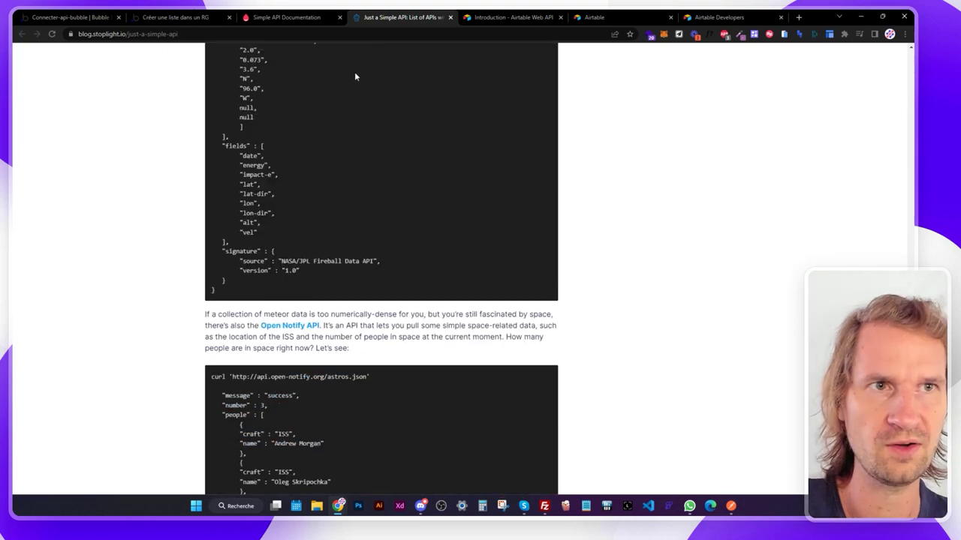
scroll(440, 90, up, 5)
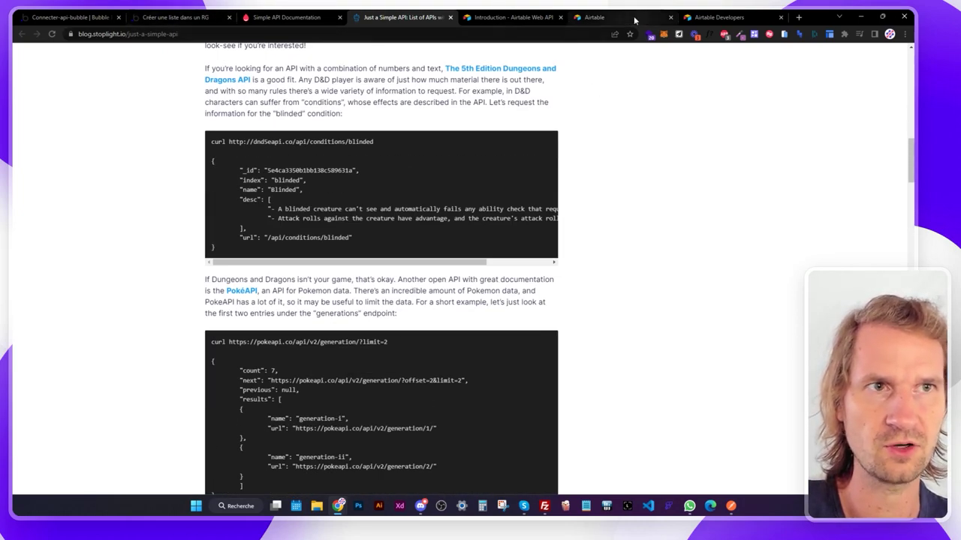
click(71, 17)
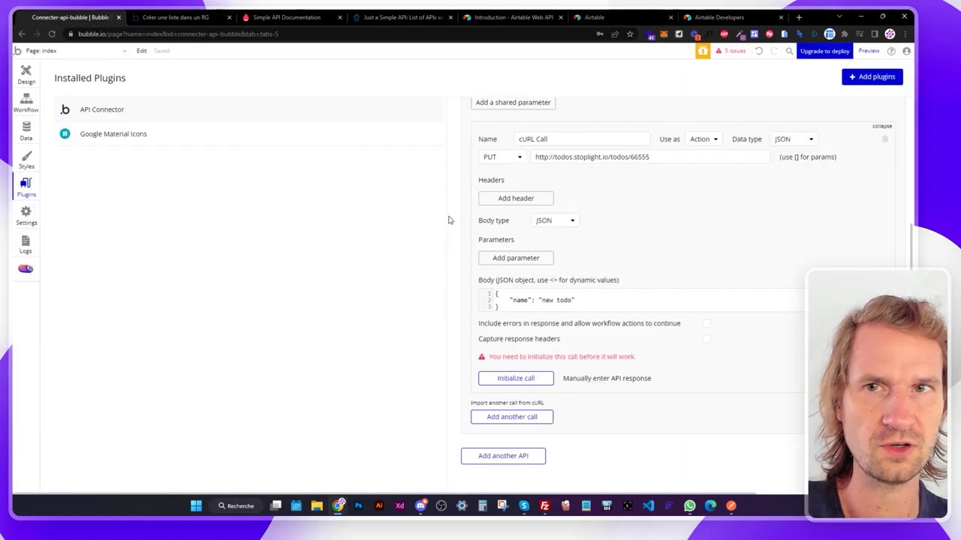
Delete the cURL Call and rename the Ice and Fire API to 'Airtable'.
click(884, 139)
click(456, 151)
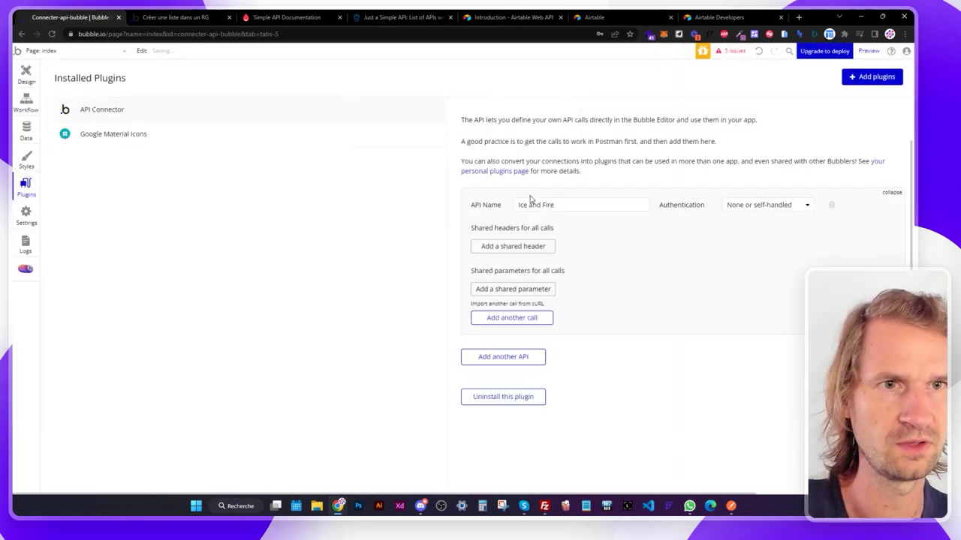
drag(552, 206, 486, 194)
text(Airtable)
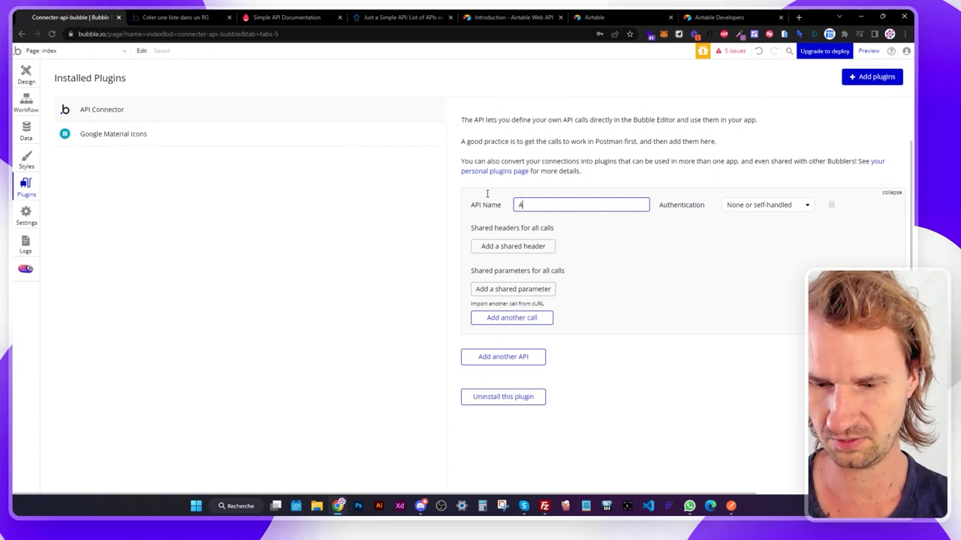
click(510, 19)
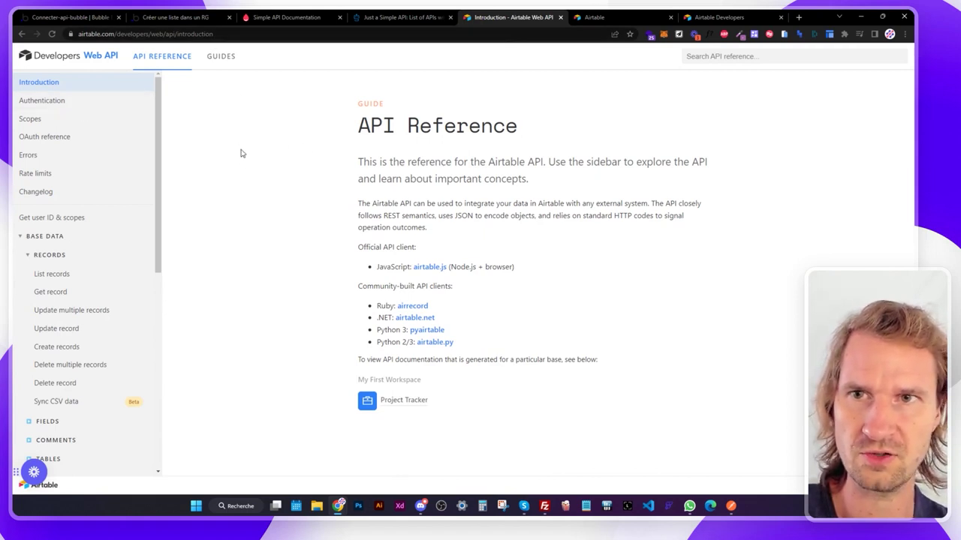
Study the Airtable Authentication curl example's api.airtable.com URL, table placeholder, Authorization header and token.
click(55, 103)
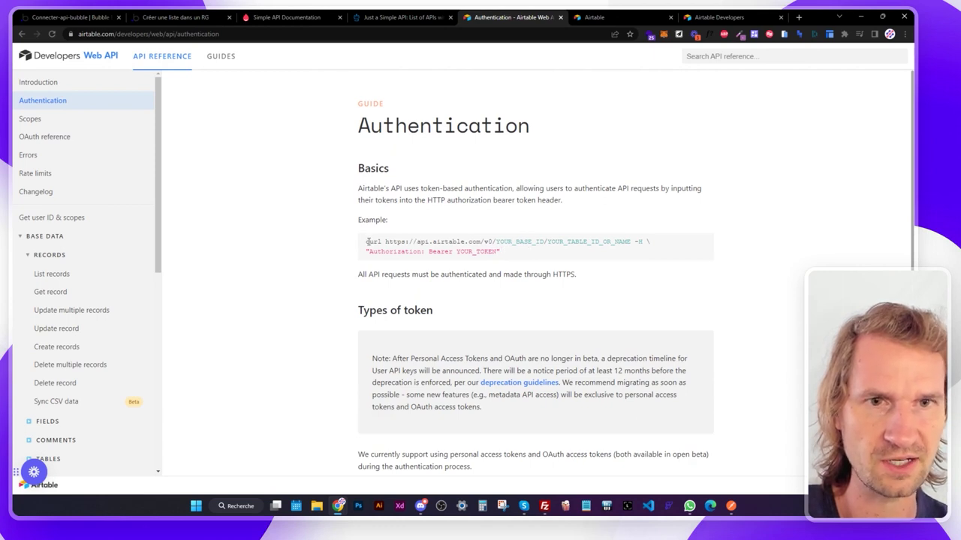
drag(417, 242, 543, 242)
click(509, 253)
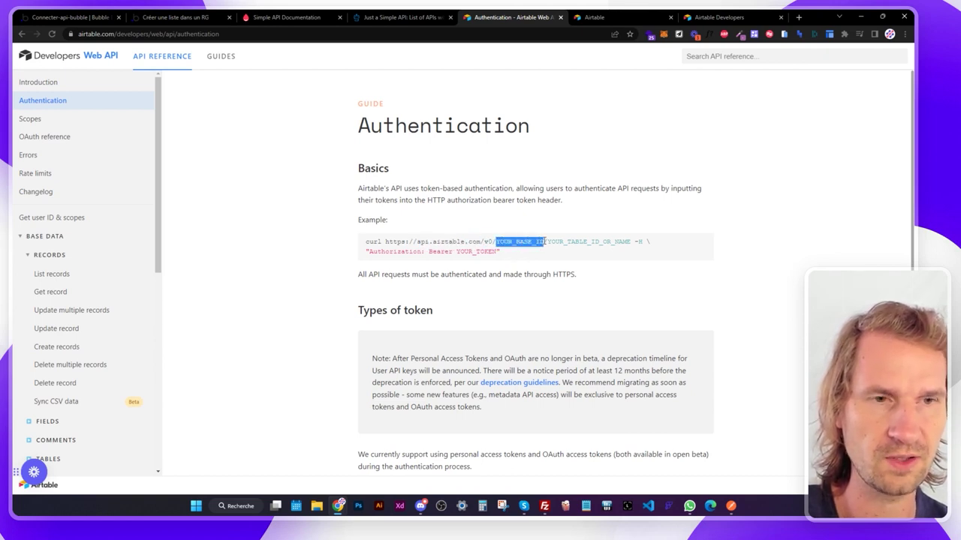
click(549, 241)
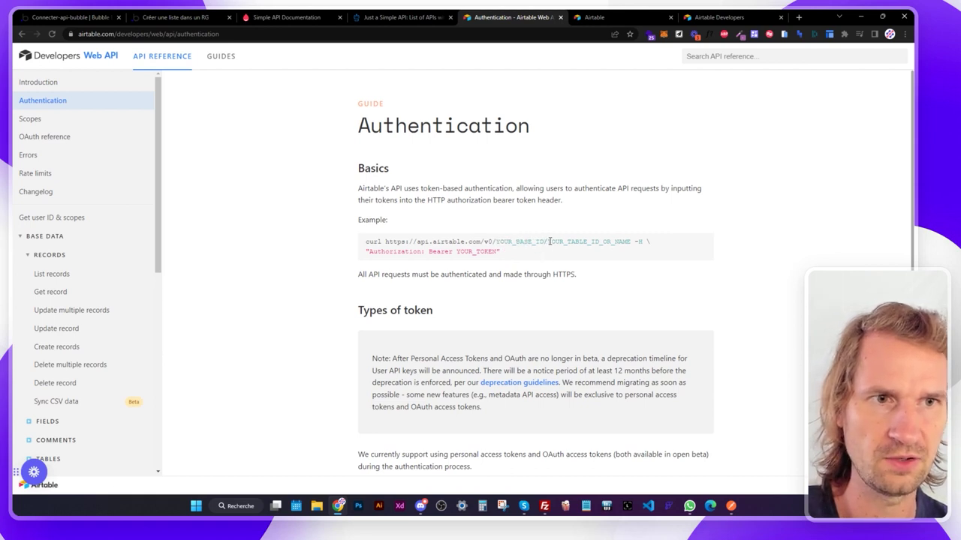
drag(548, 242, 632, 242)
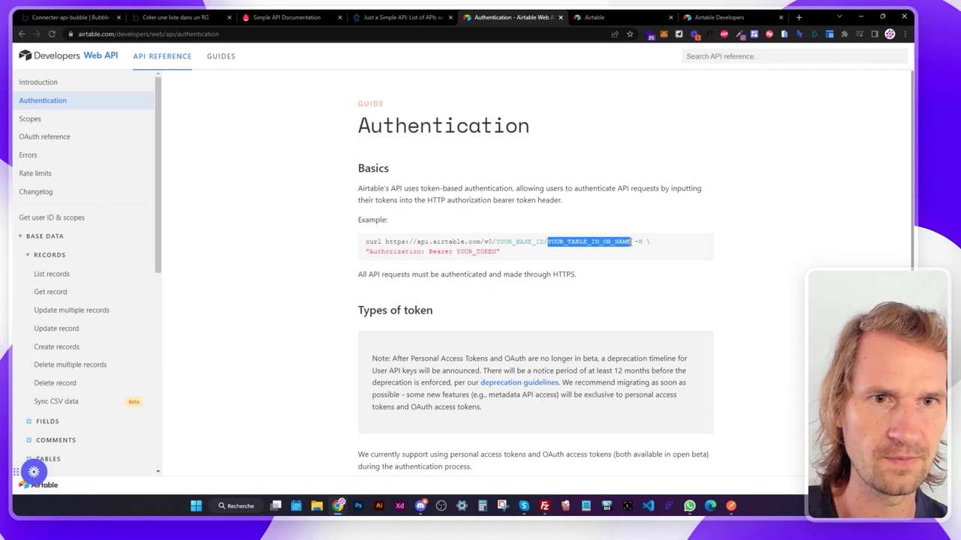
drag(368, 251, 496, 252)
click(517, 268)
scroll(508, 266, down, 1)
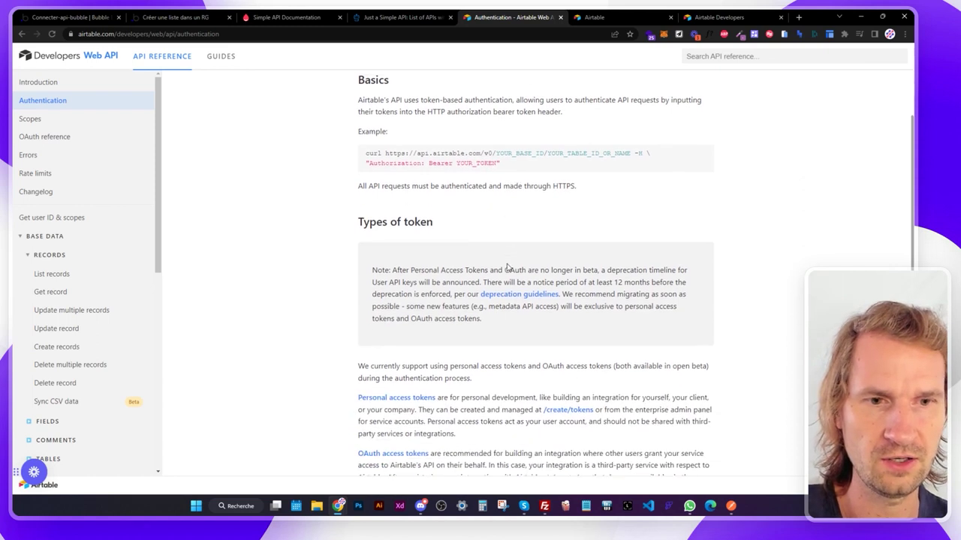
scroll(506, 265, up, 1)
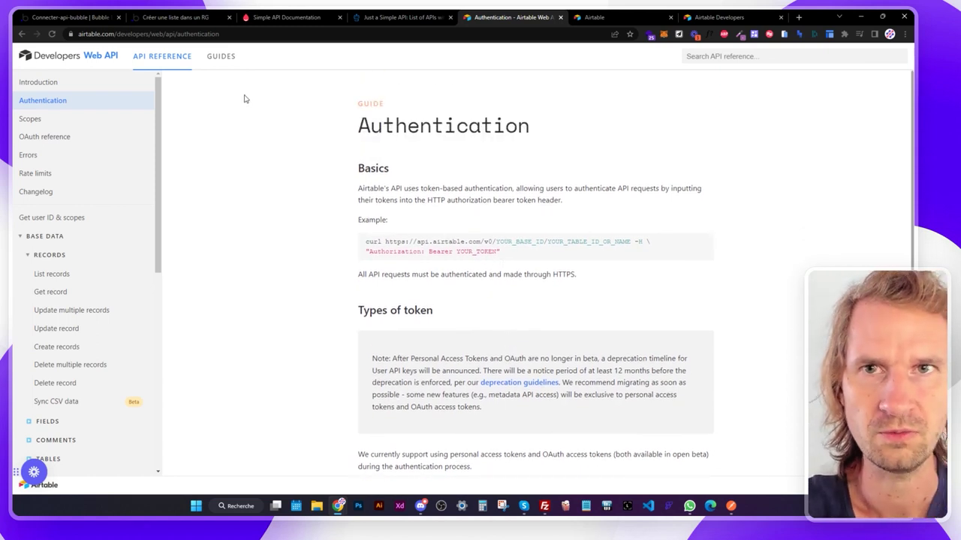
click(85, 21)
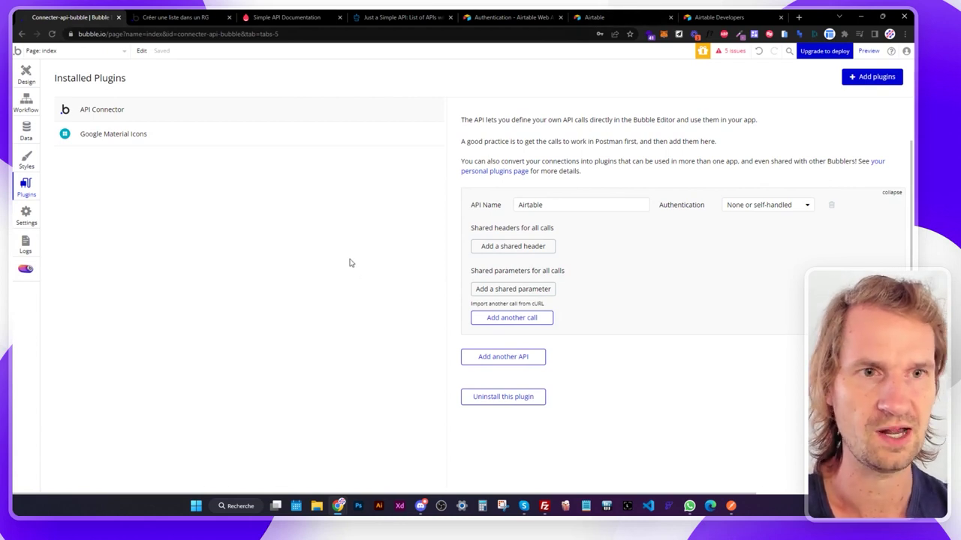
Set the Airtable API to private key in URL authentication with key name 'Authentification'.
click(27, 76)
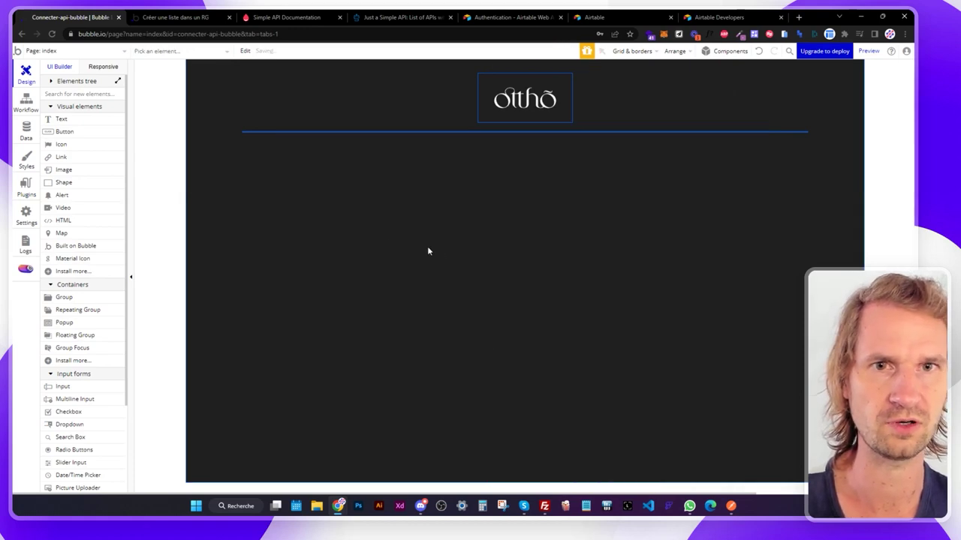
click(26, 187)
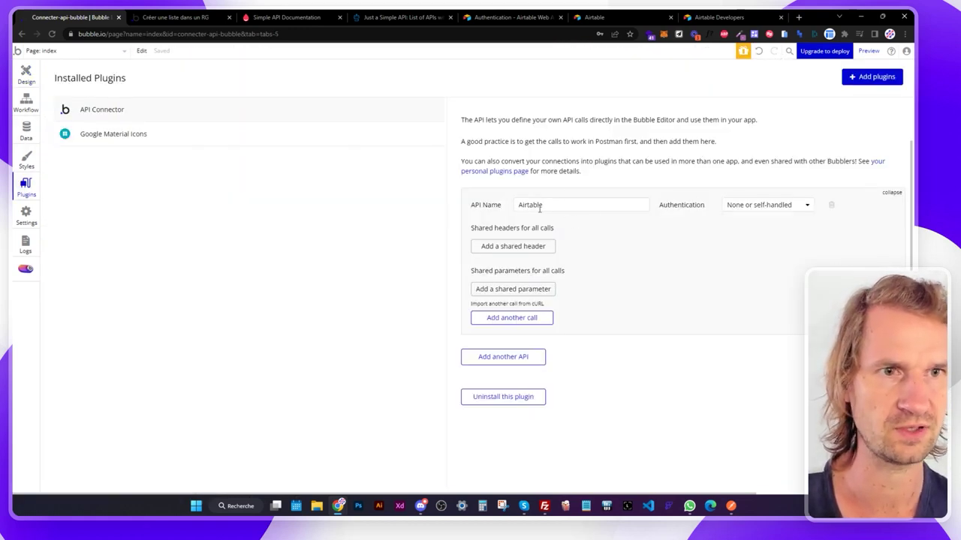
click(748, 205)
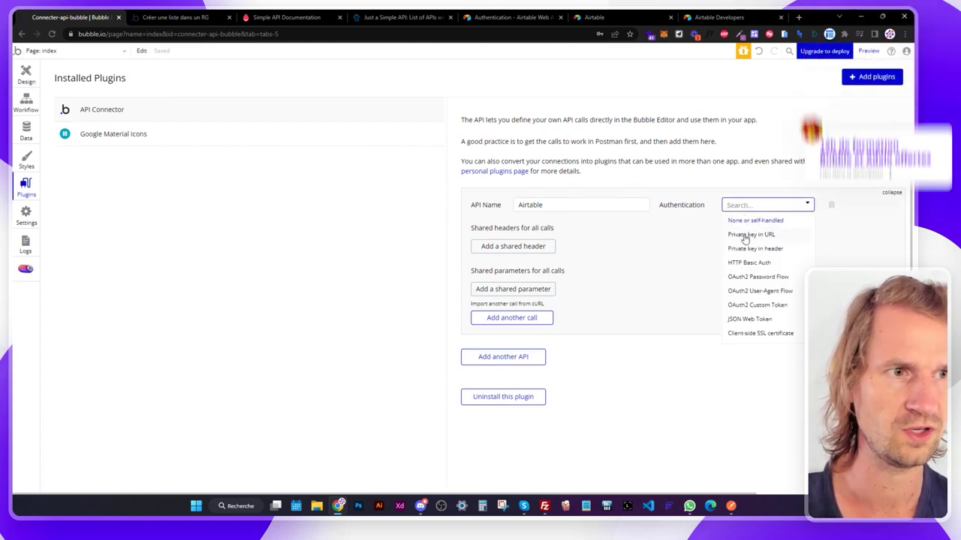
click(747, 235)
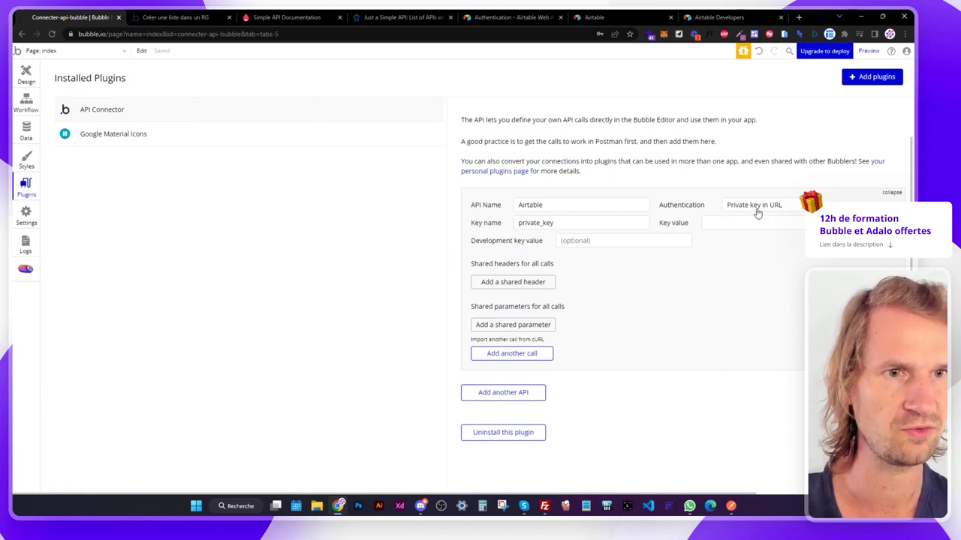
drag(611, 224, 496, 223)
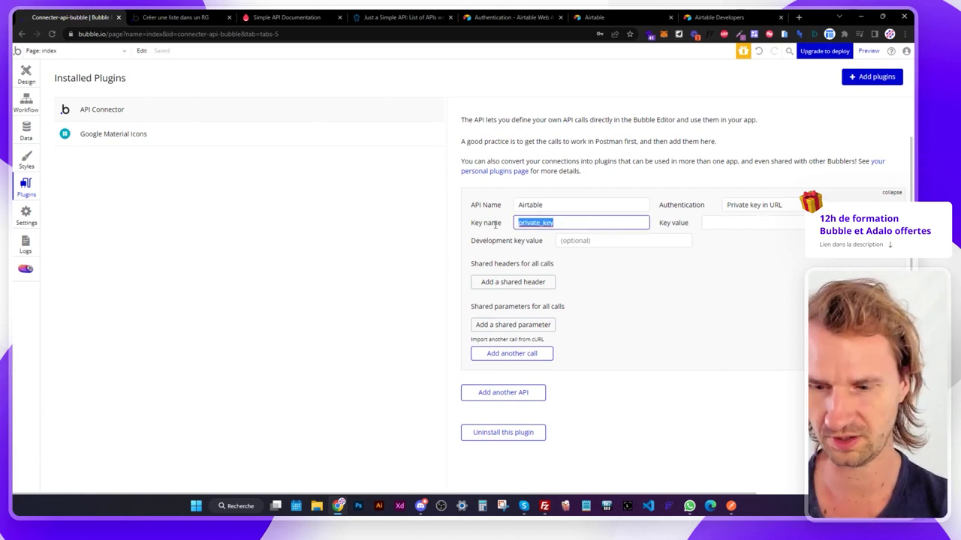
text(Authentific)
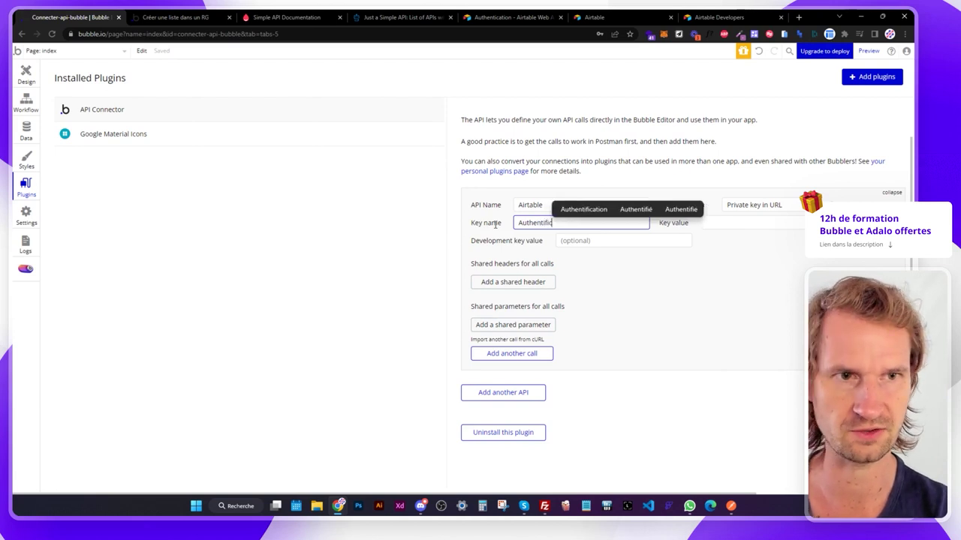
text(ation)
click(613, 277)
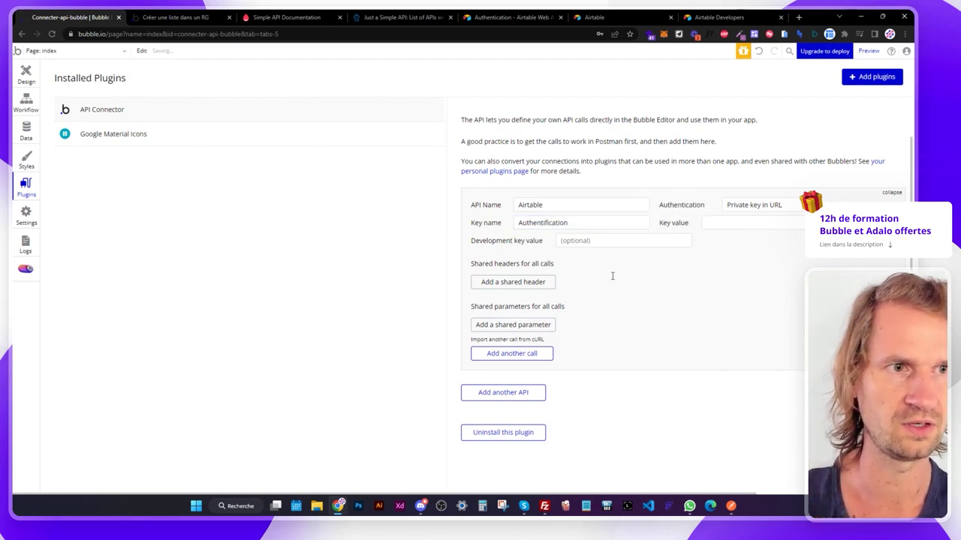
Copy 'Authorization' from the Airtable docs and paste it as the key name.
click(490, 24)
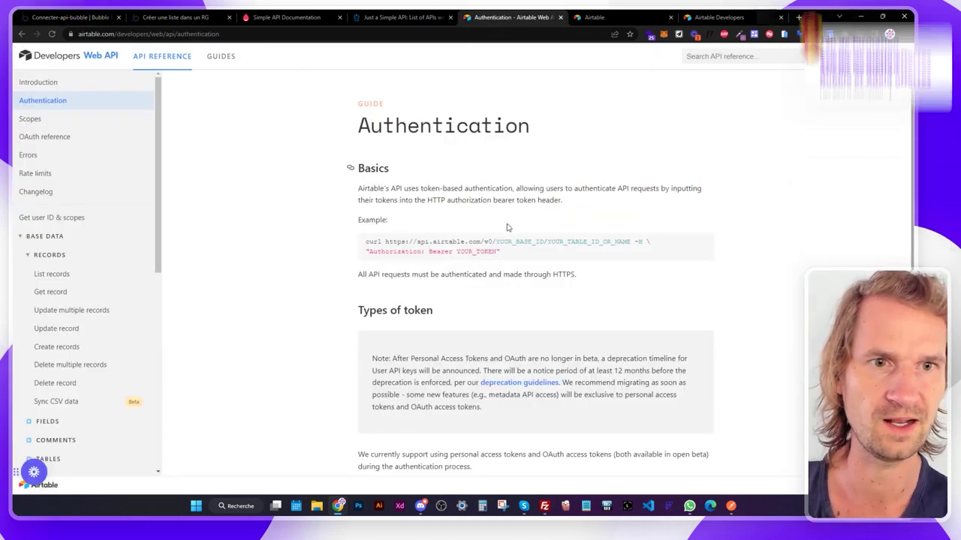
double_click(406, 252)
key(ctrl+c)
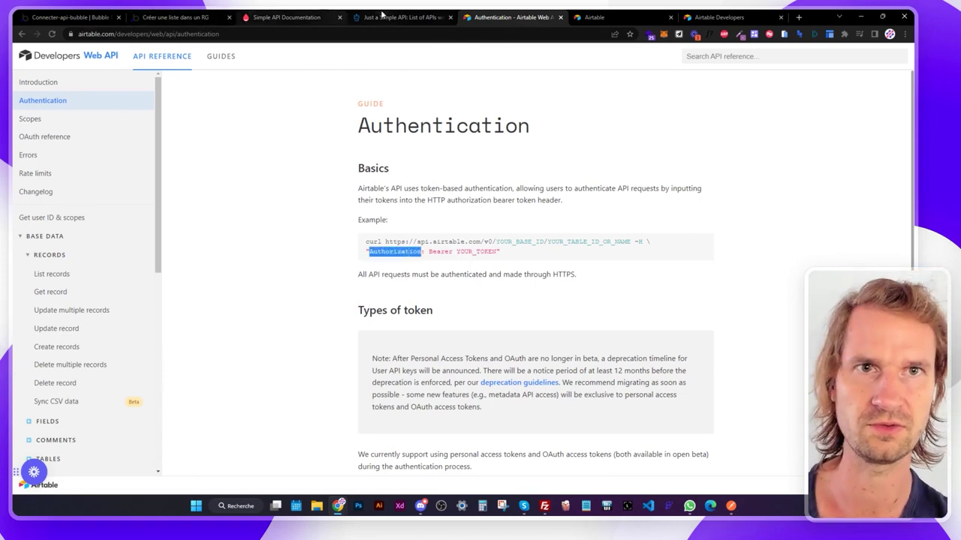
click(377, 18)
click(177, 17)
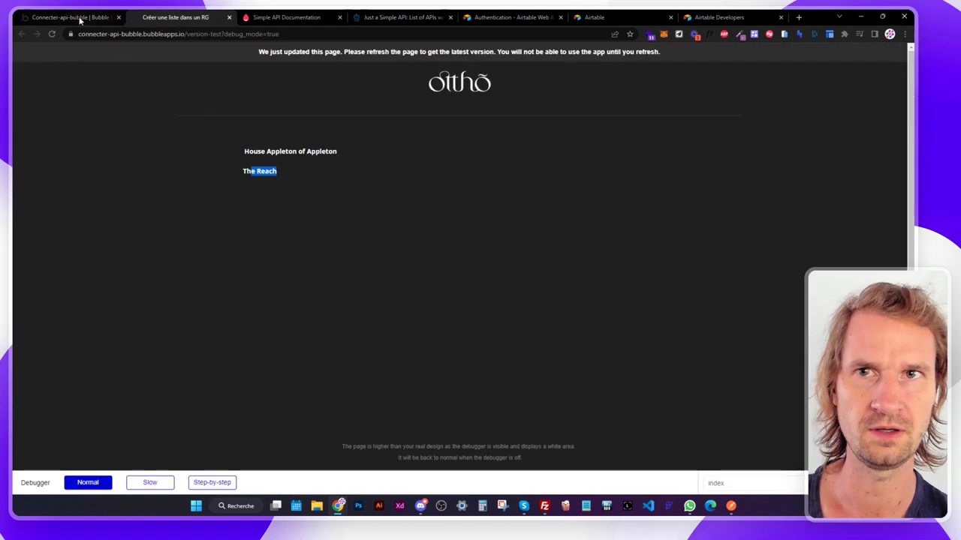
click(71, 16)
double_click(591, 220)
key(ctrl+v)
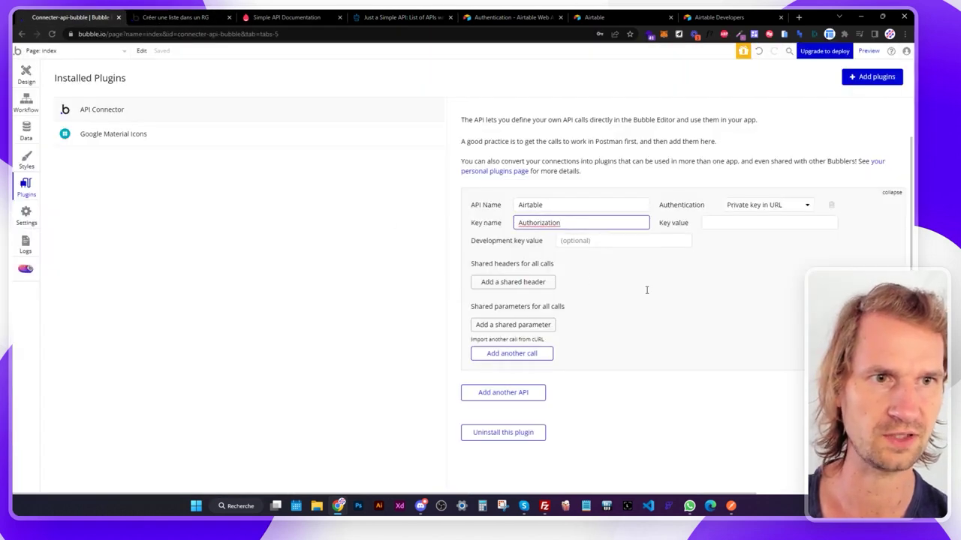
click(646, 290)
Set the key value to 'Bearer'.
click(721, 221)
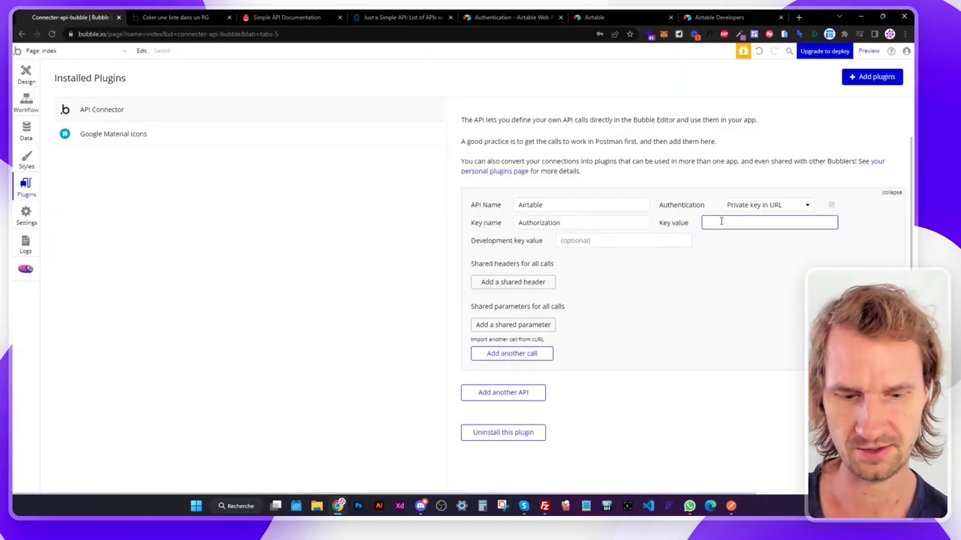
text(Bearer)
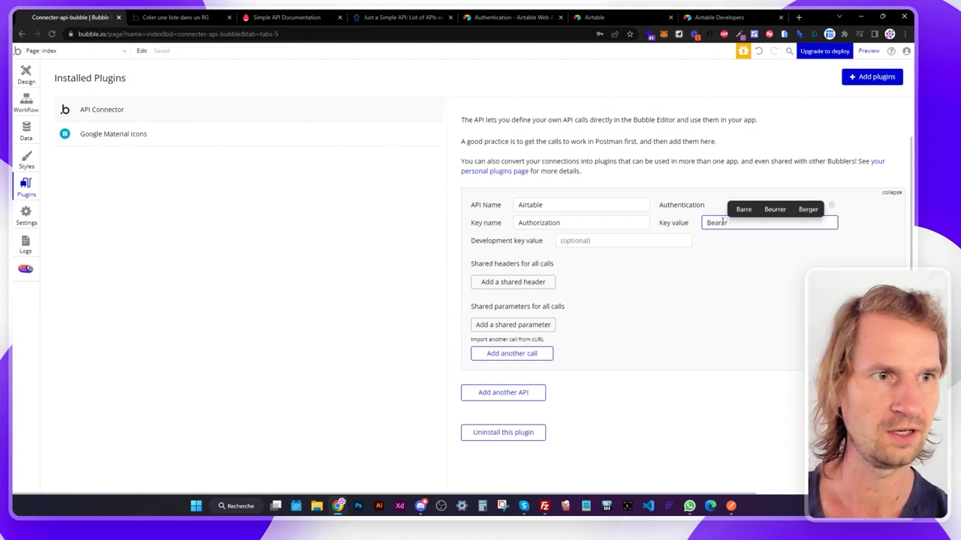
click(737, 234)
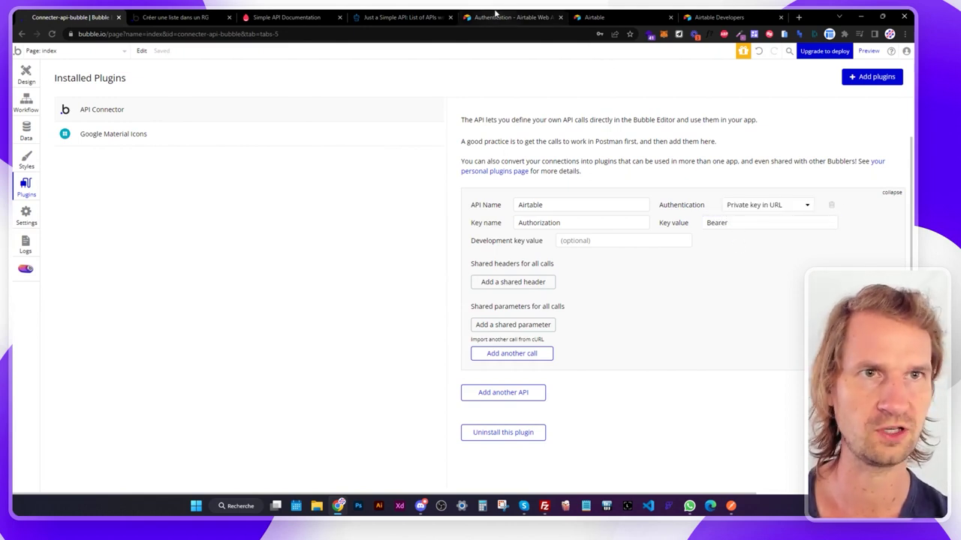
click(495, 17)
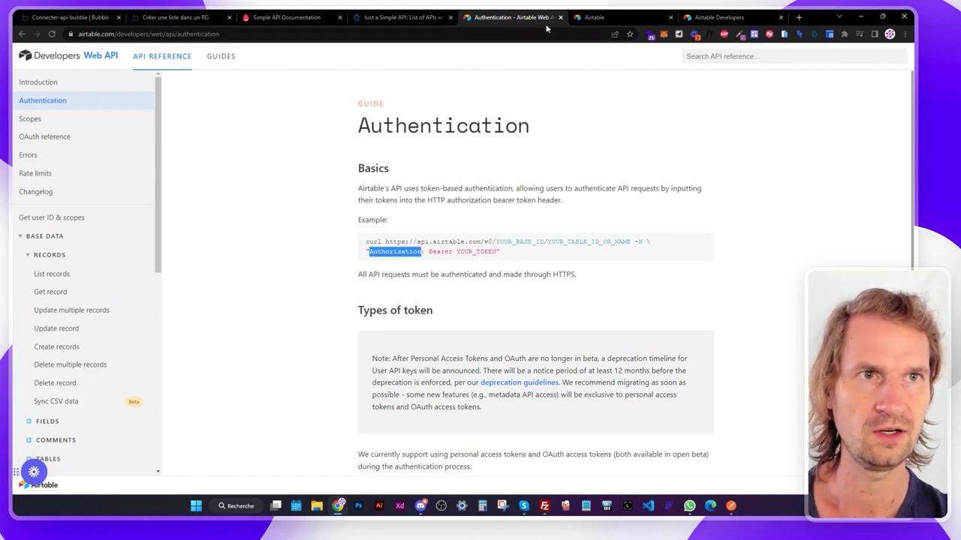
Start a new Airtable personal access token named 'Tuto Bubble' from the Developers tokens page.
click(593, 18)
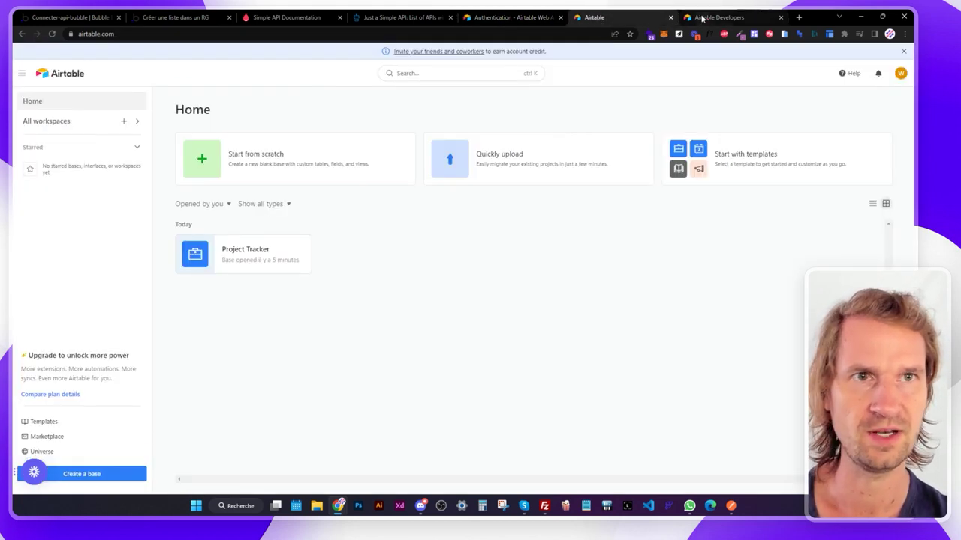
click(706, 18)
double_click(132, 36)
drag(132, 35, 169, 48)
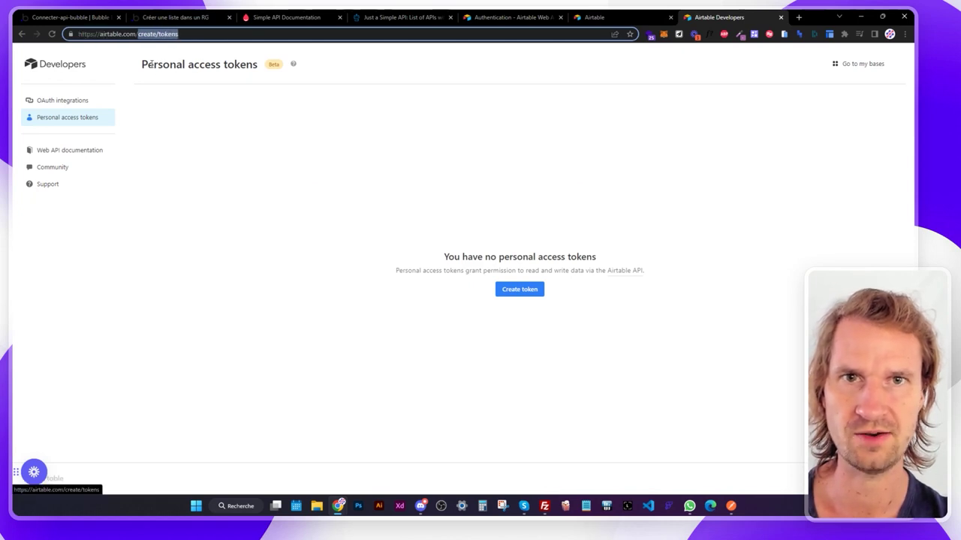
click(206, 94)
click(519, 290)
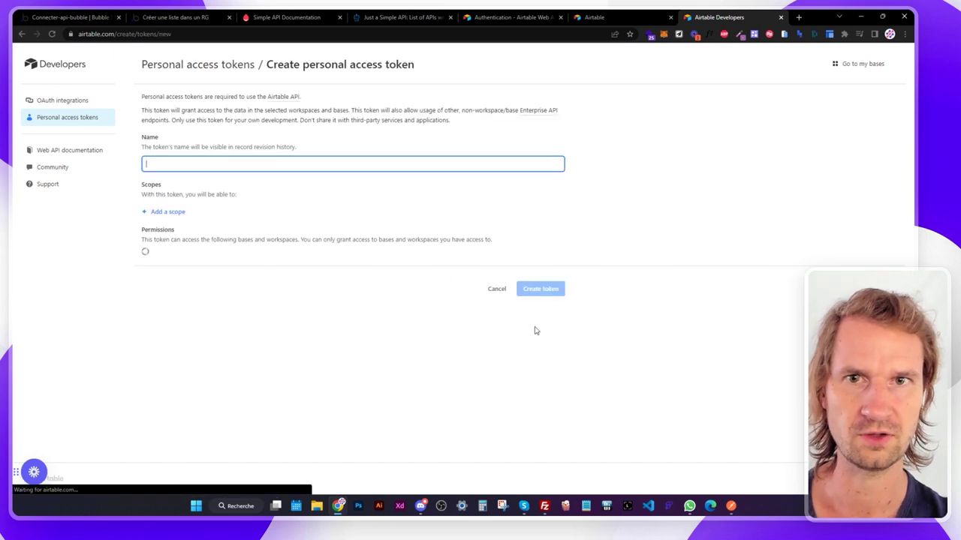
text(Tuto)
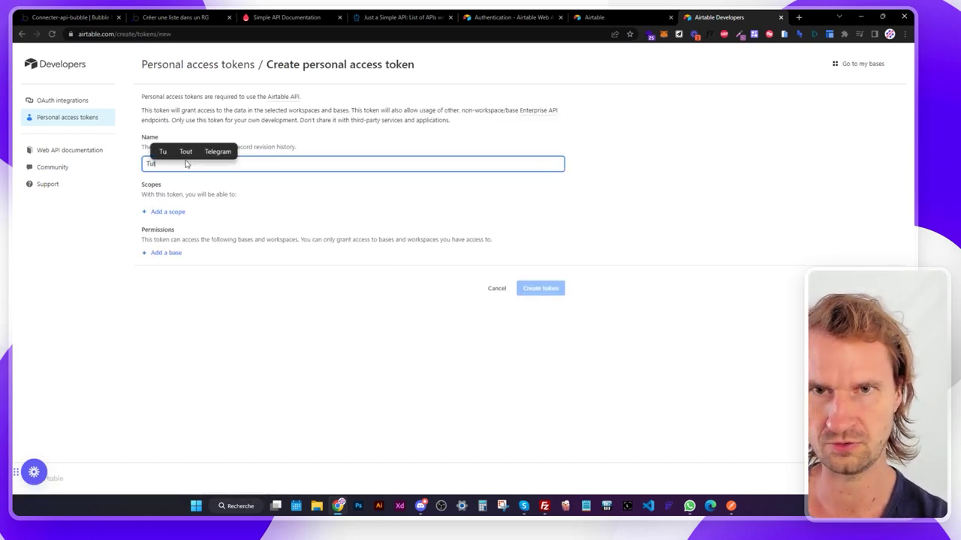
text( Bubble)
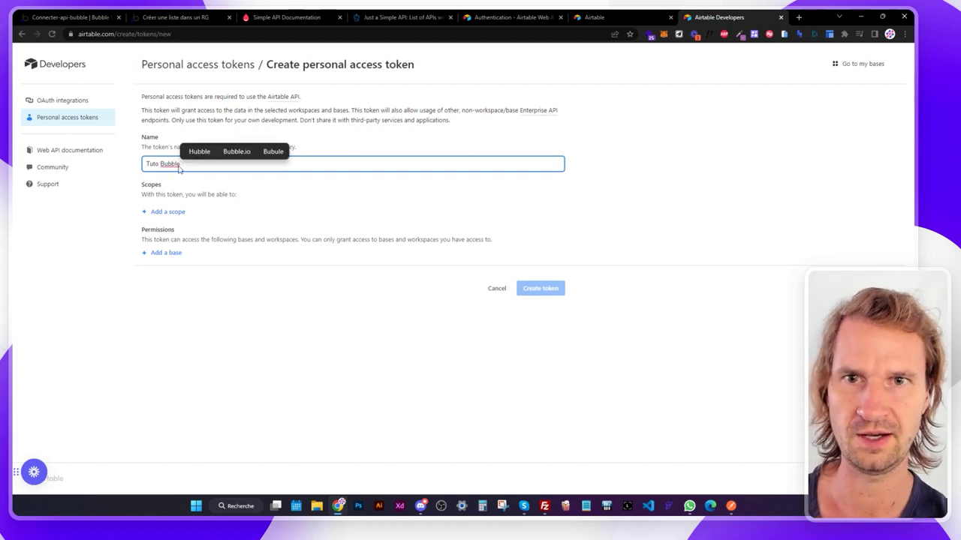
click(171, 212)
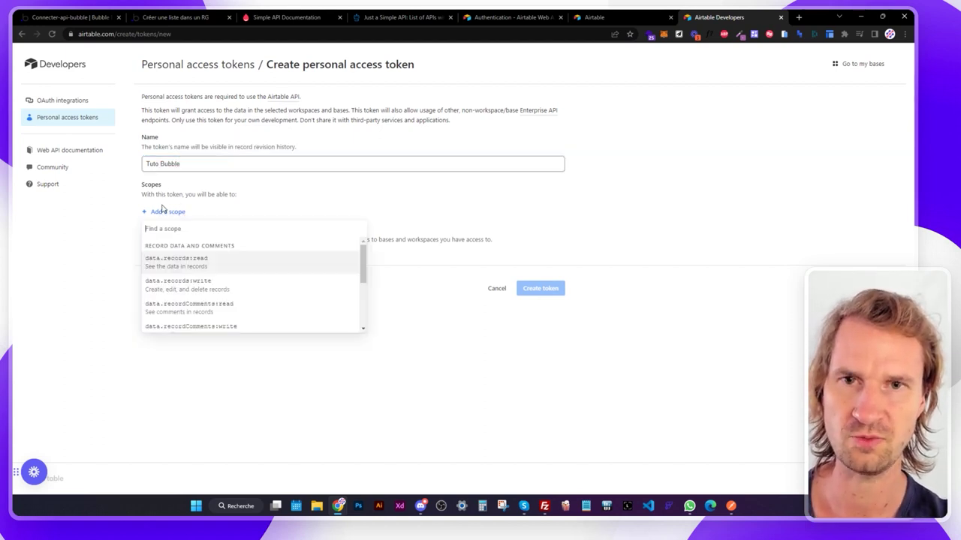
Add the data.records:read/write and data.recordComments:read/write scopes to the token.
click(181, 261)
click(172, 232)
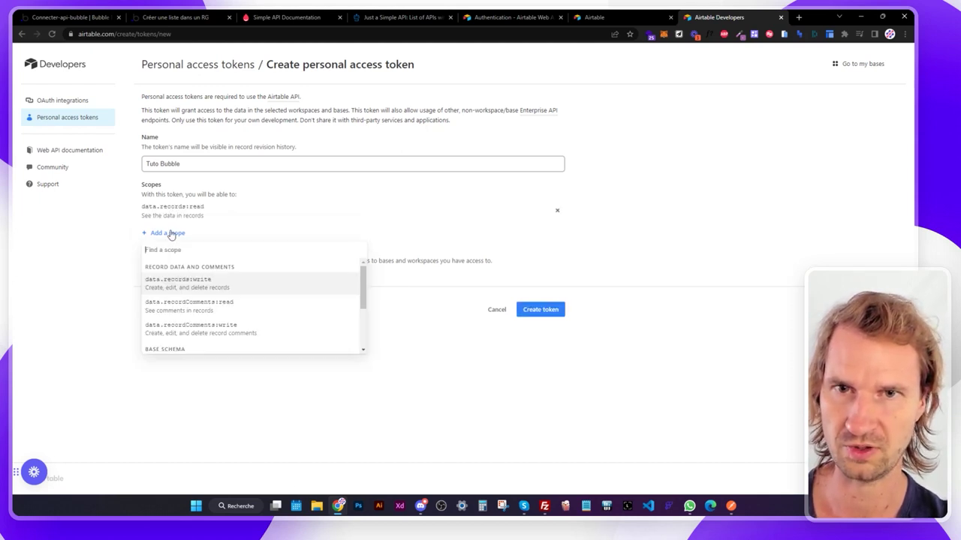
click(183, 284)
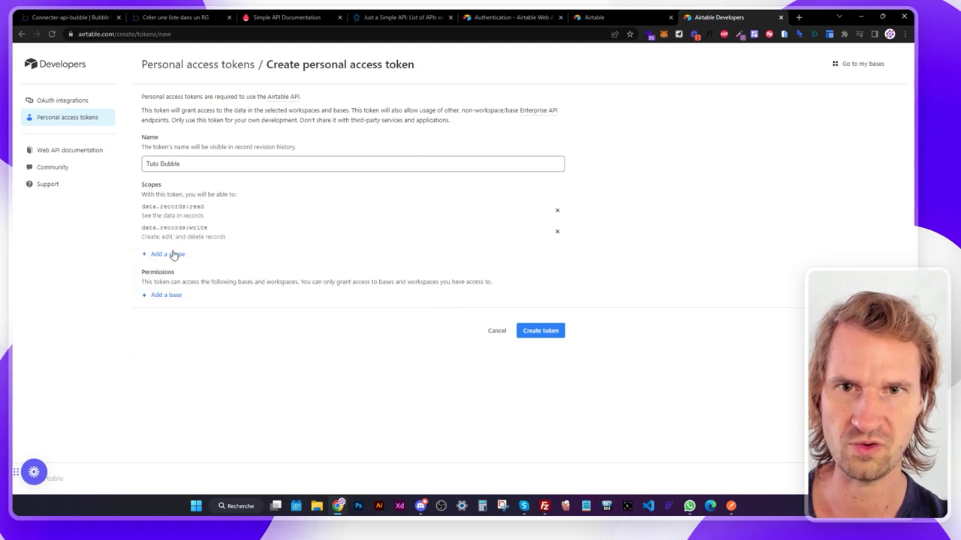
click(179, 256)
click(188, 307)
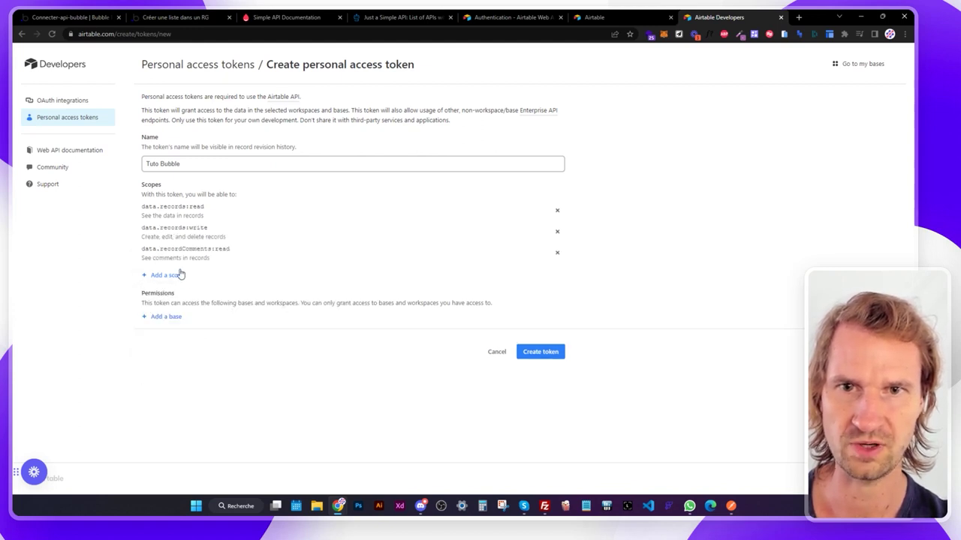
click(177, 278)
click(208, 327)
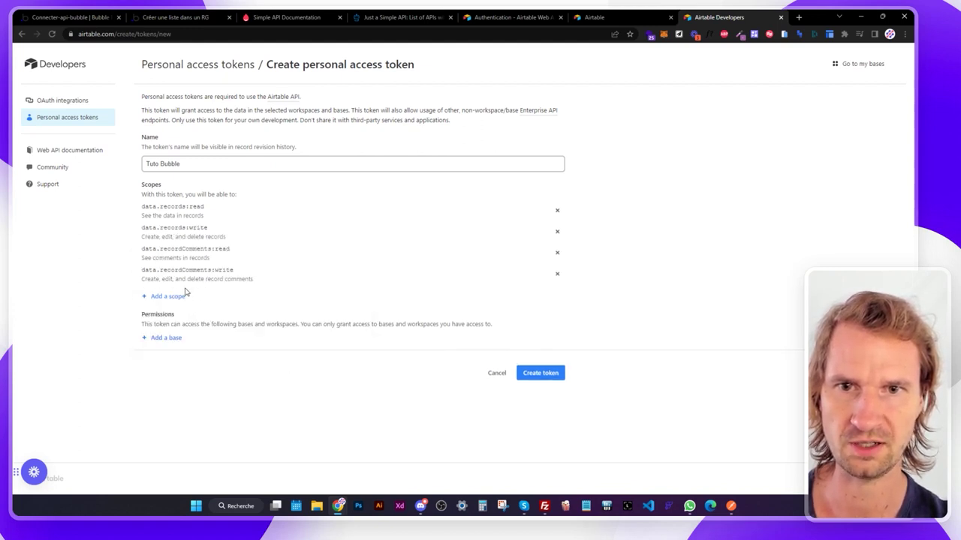
click(169, 298)
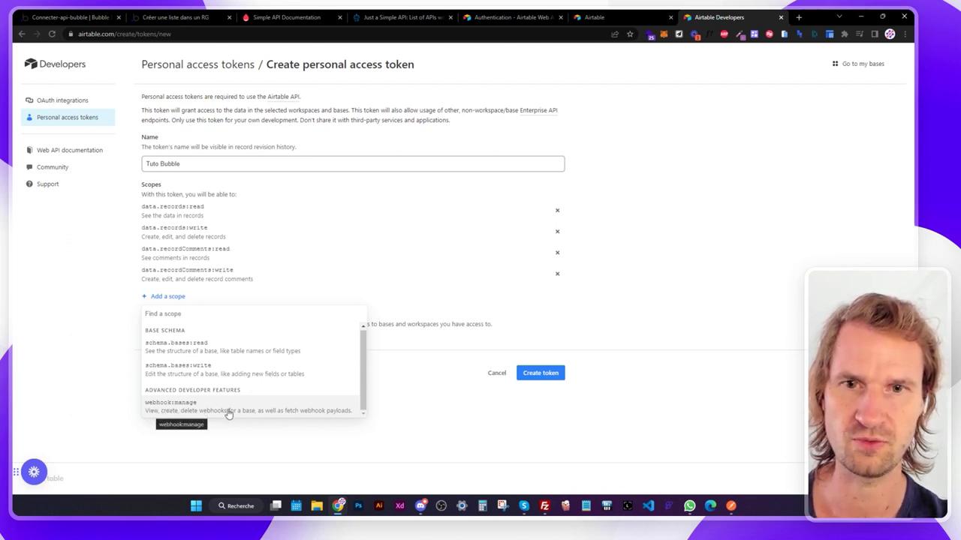
click(434, 396)
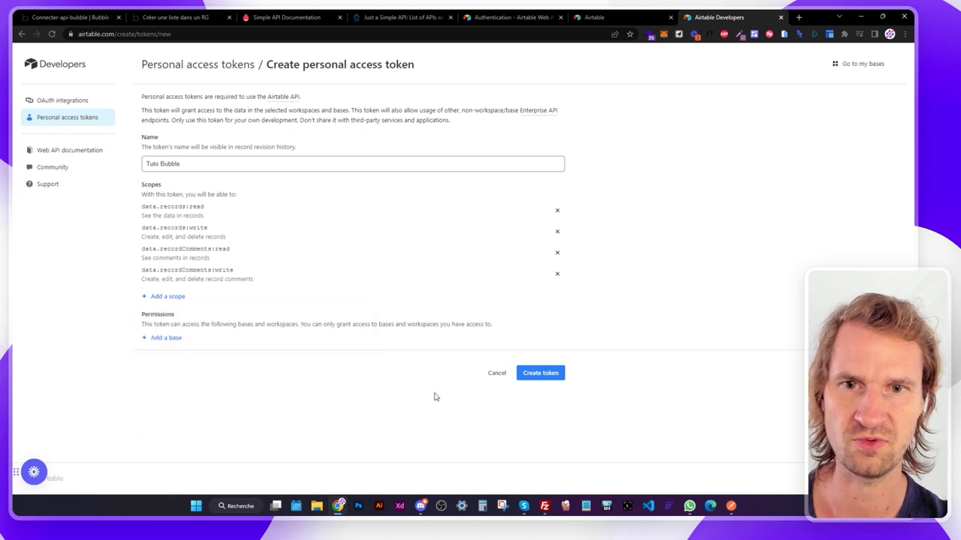
Grant the token access to the Project Tracker base and create it.
click(164, 337)
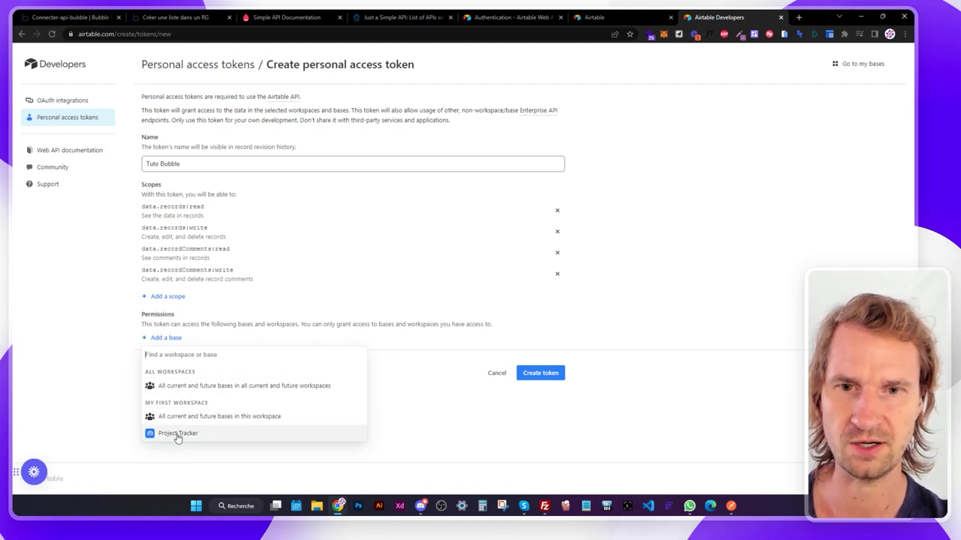
click(177, 435)
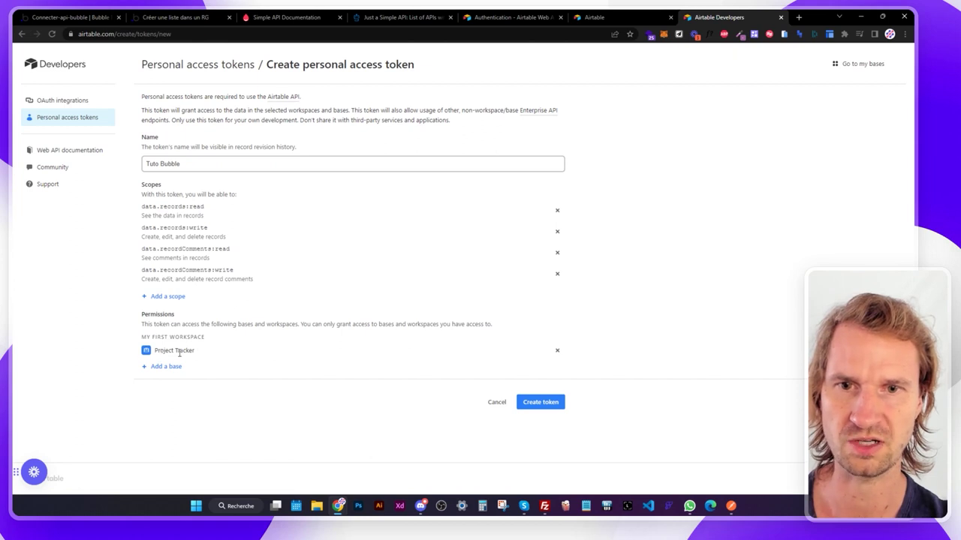
click(546, 402)
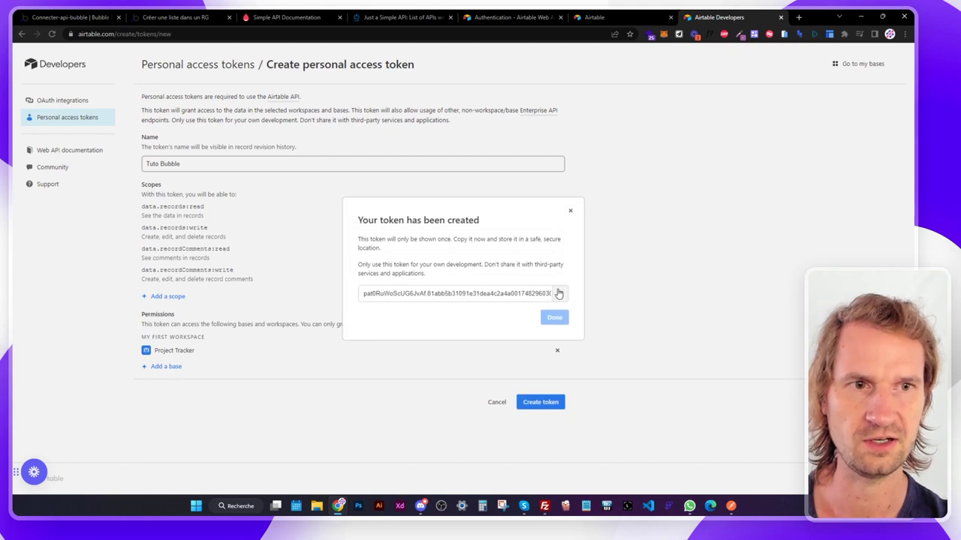
Copy the new token and paste it after 'Bearer' in the Airtable key value.
click(559, 293)
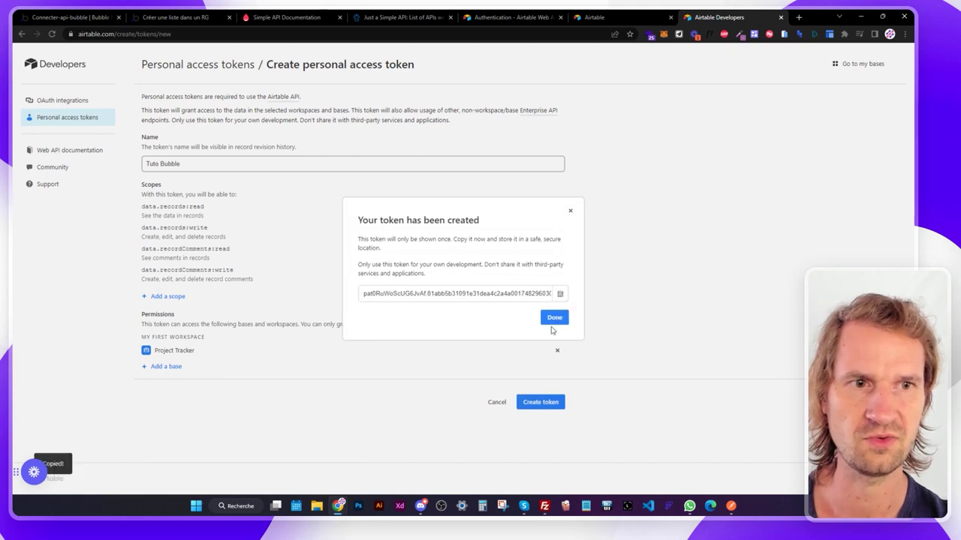
click(71, 16)
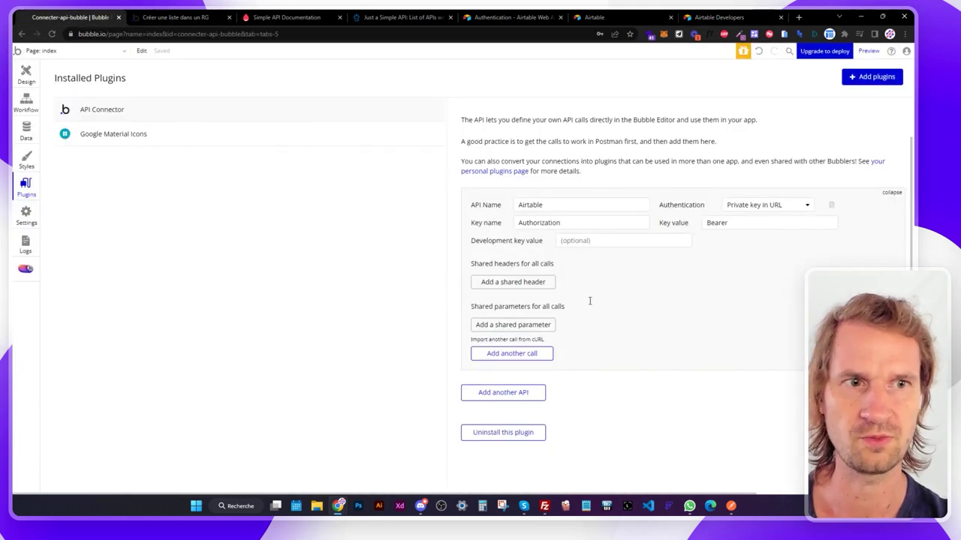
click(747, 226)
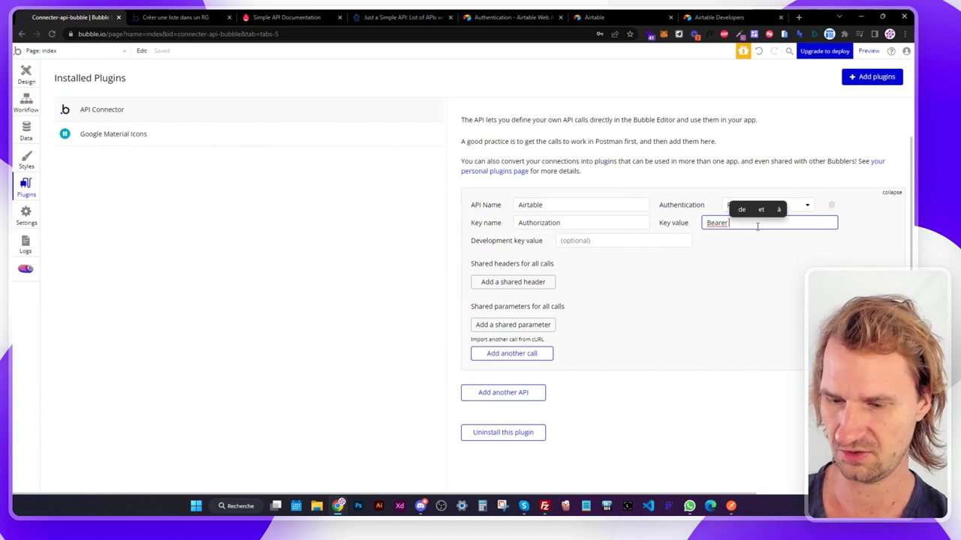
key(ctrl+v)
click(755, 253)
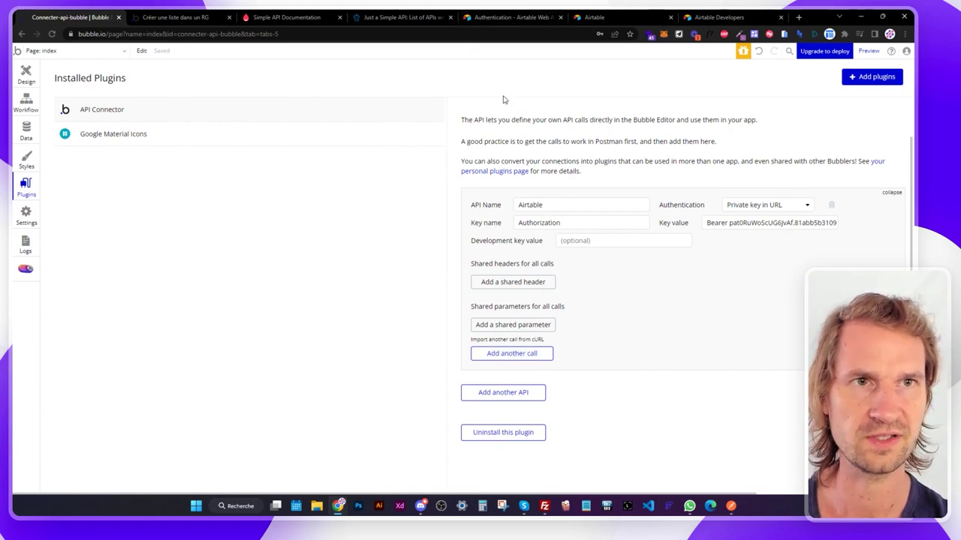
Select the full records request URL in the Airtable curl example.
click(510, 17)
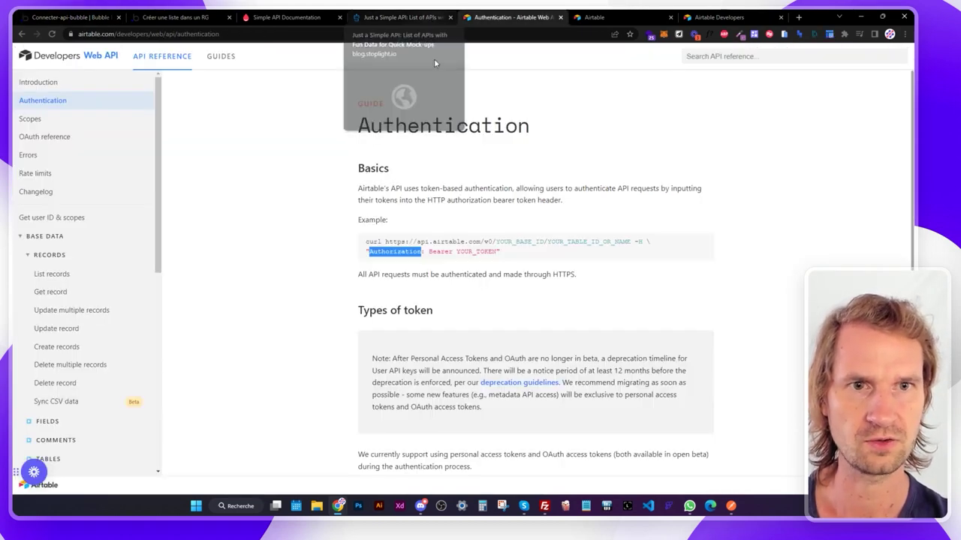
drag(384, 242, 597, 242)
click(366, 242)
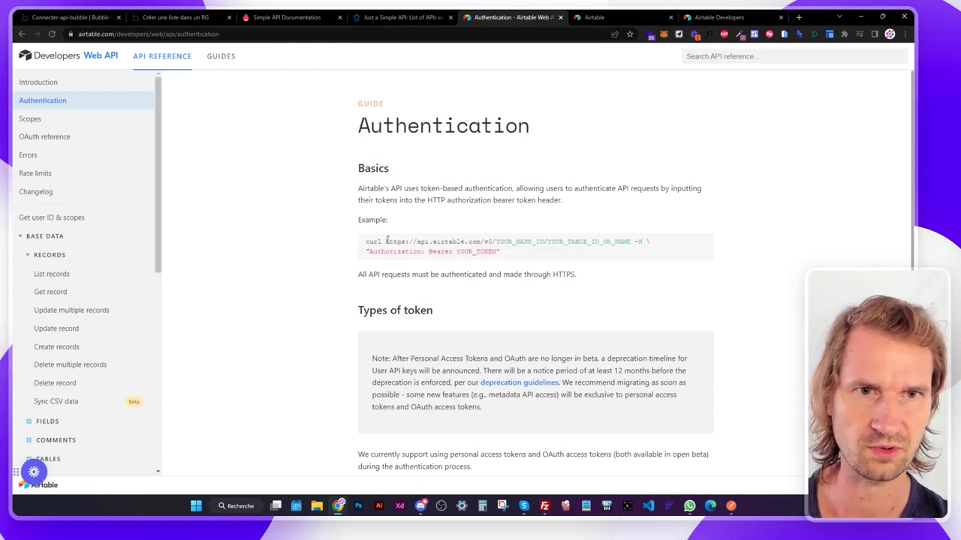
drag(386, 242, 633, 241)
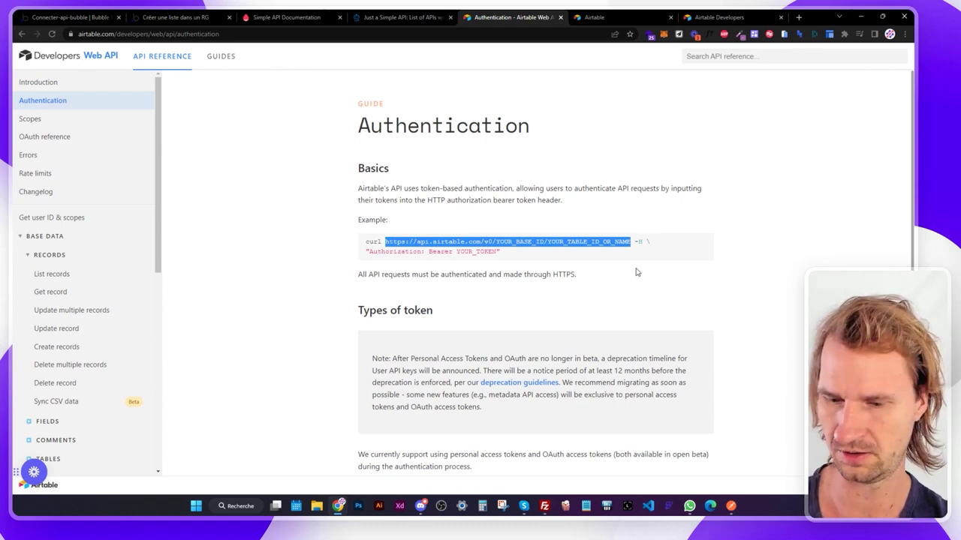
click(75, 16)
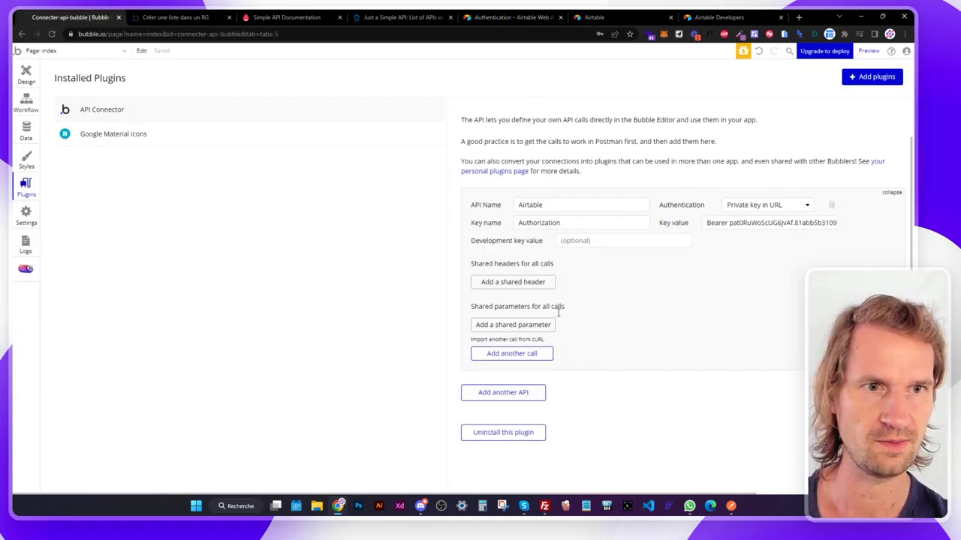
click(518, 354)
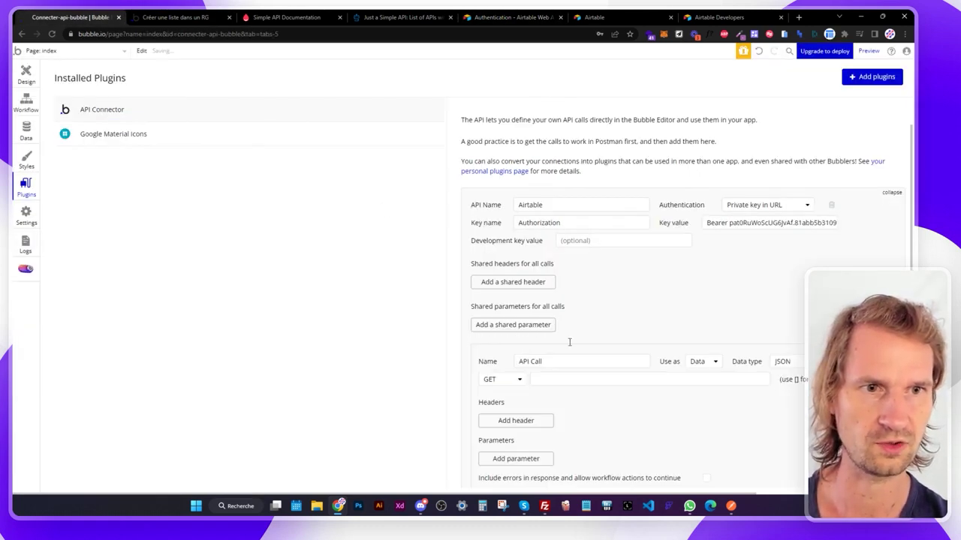
drag(562, 361, 495, 349)
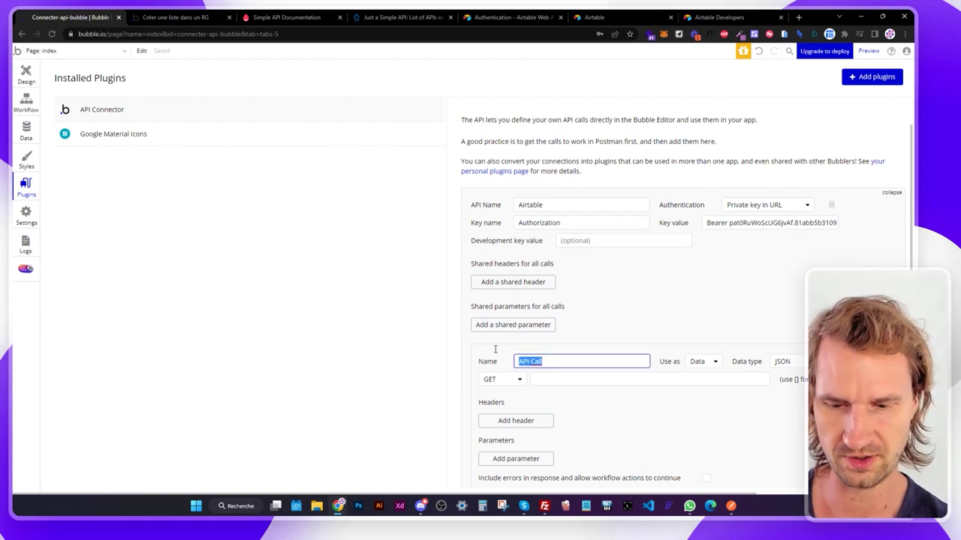
text(Get records)
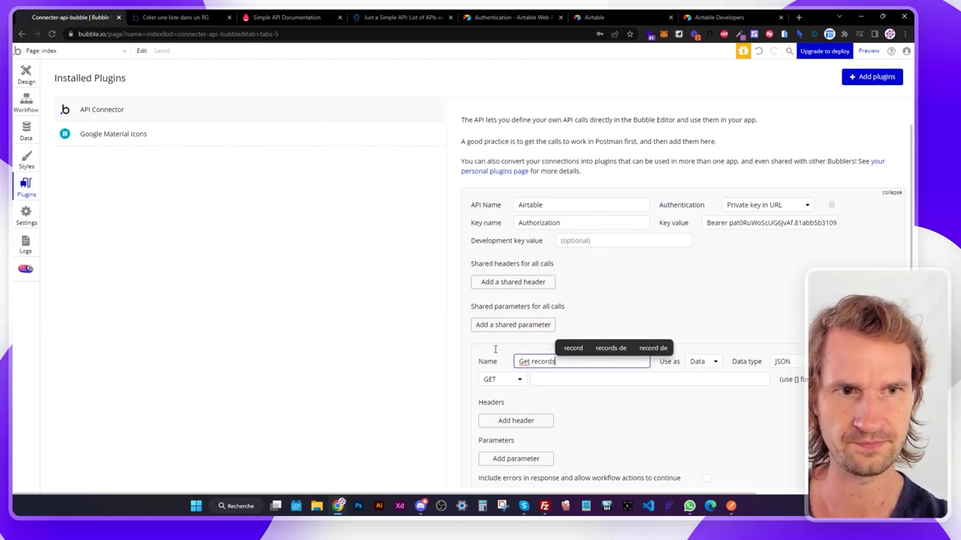
click(550, 379)
key(ctrl+v)
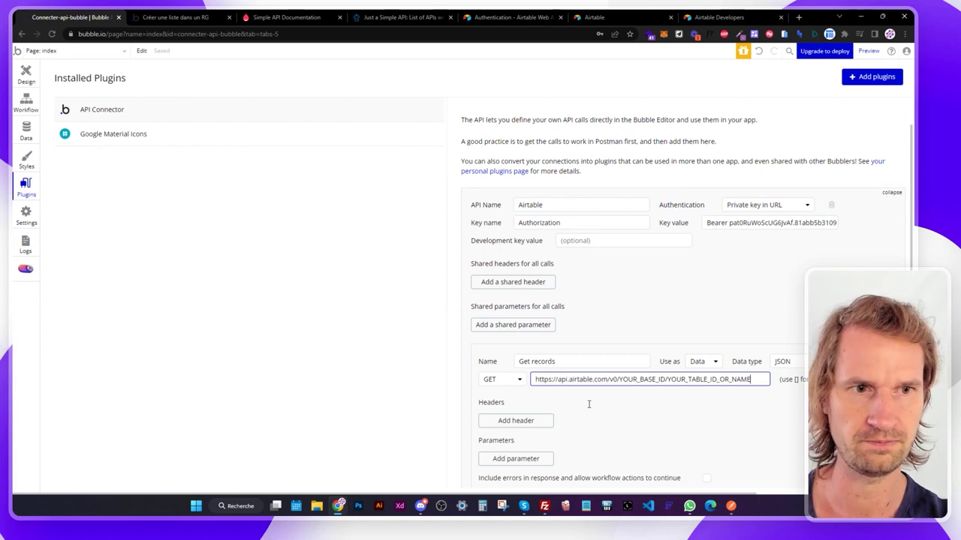
scroll(601, 368, down, 1)
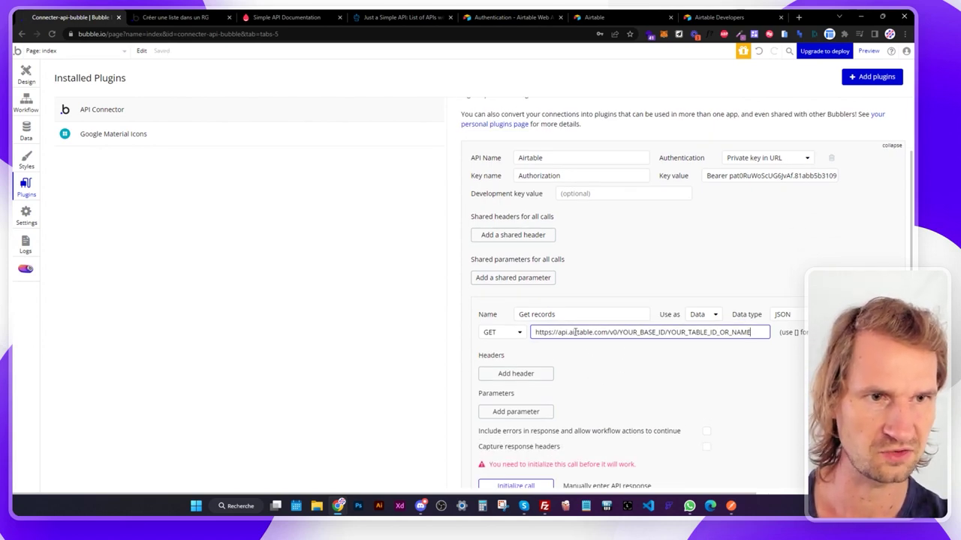
drag(620, 332, 665, 332)
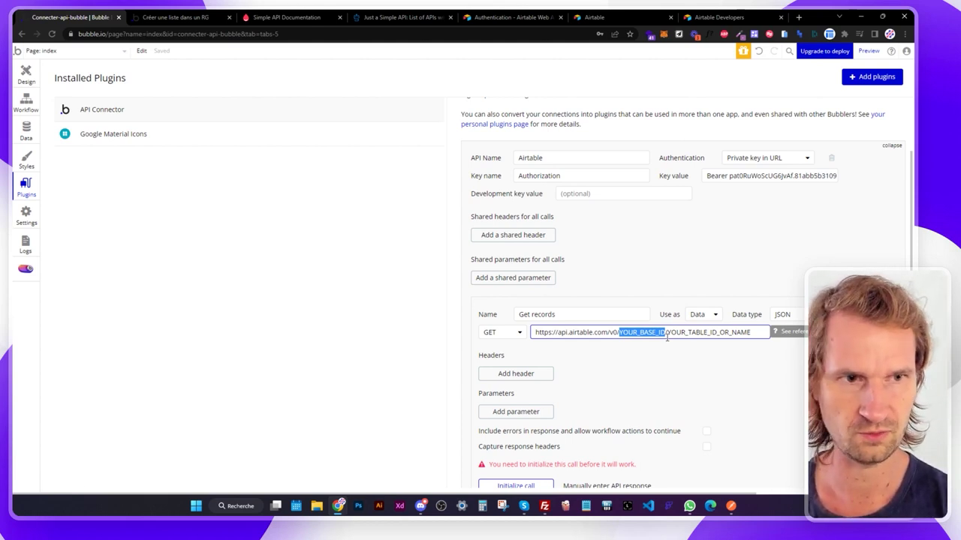
Replace the base and table placeholders in the Get records URL with [baseid] and [tableid].
text([])
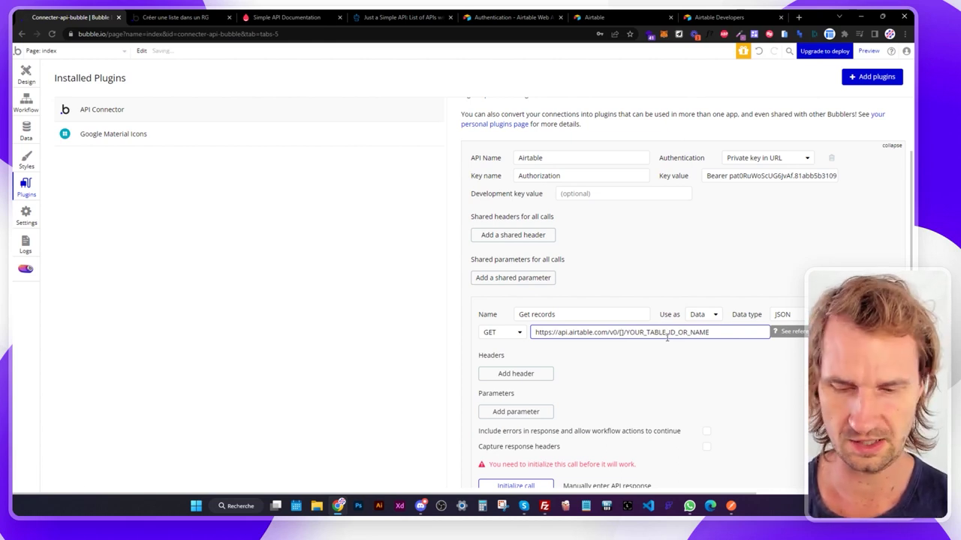
text(baseid)
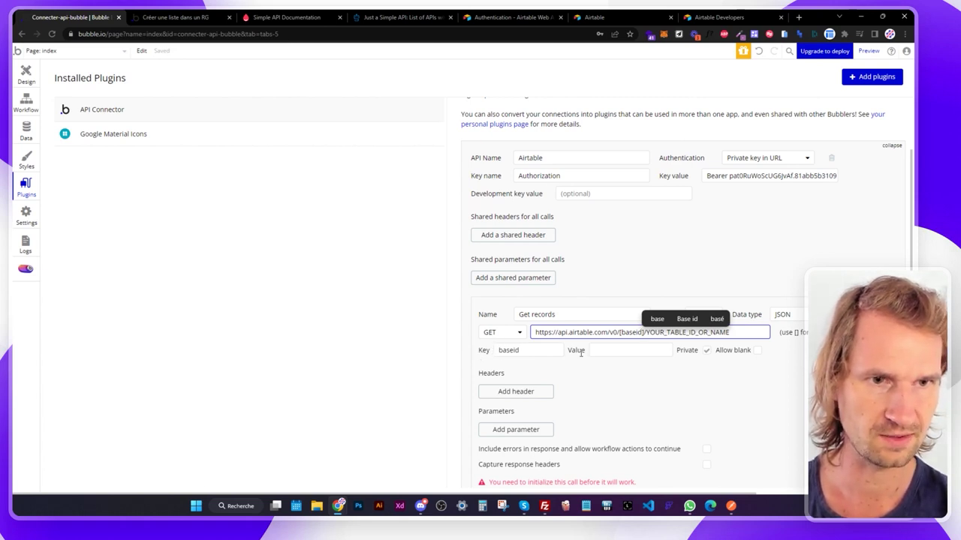
click(640, 367)
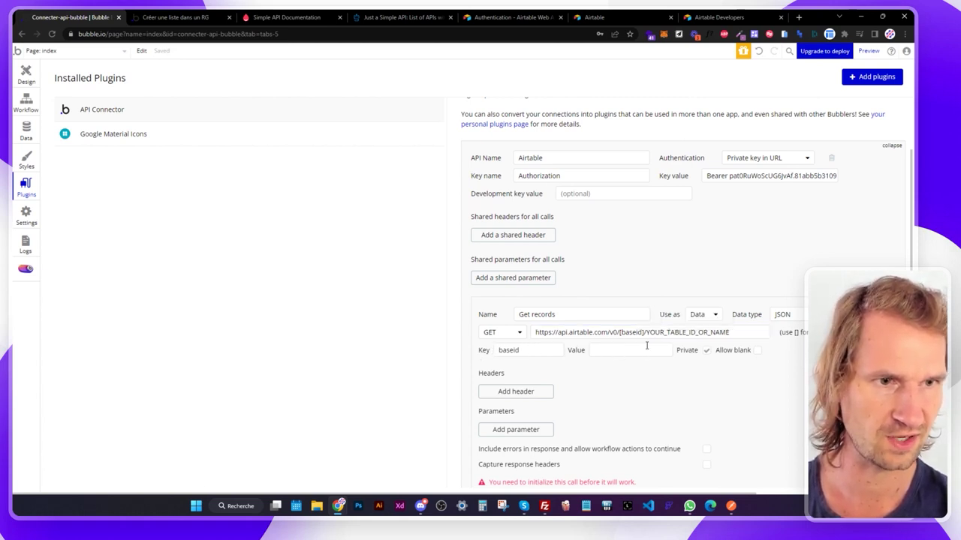
drag(647, 332, 719, 330)
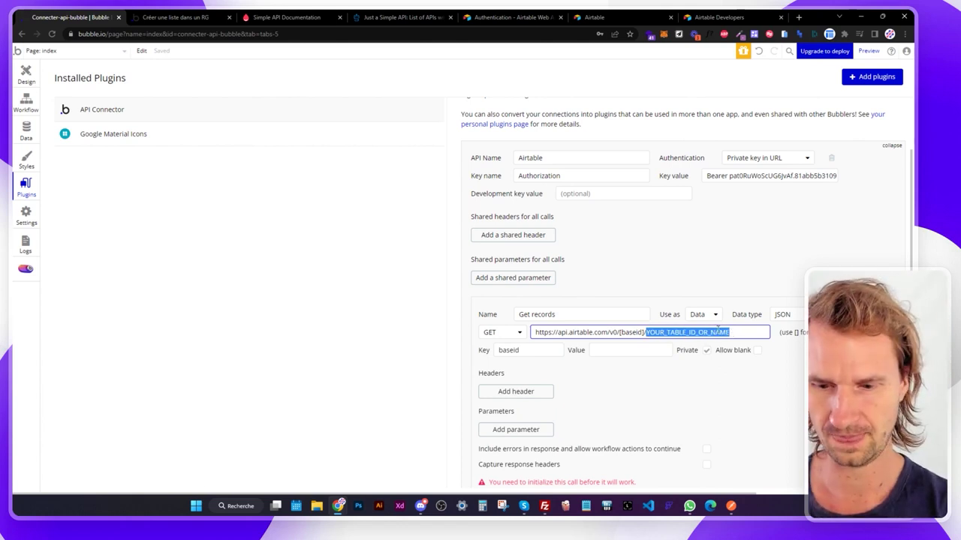
text([)
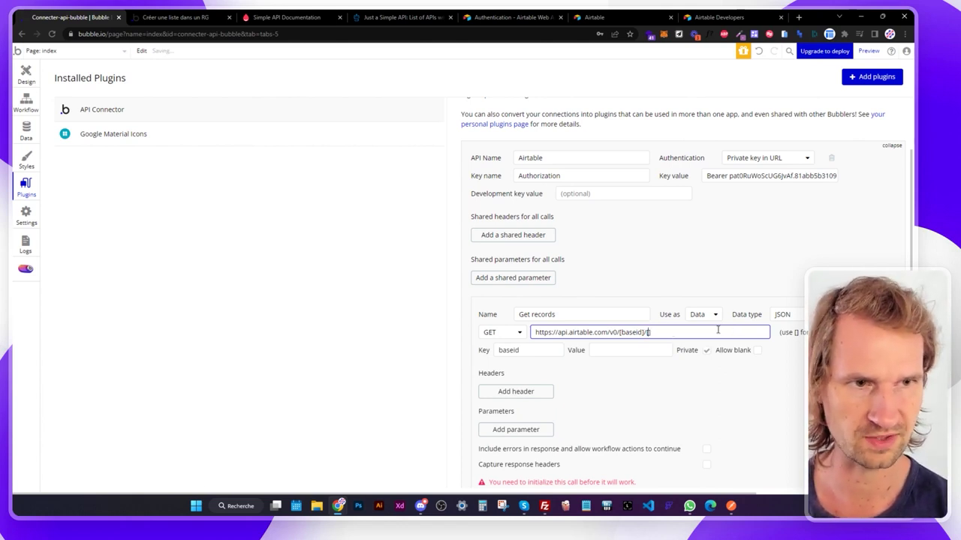
text(tableid)
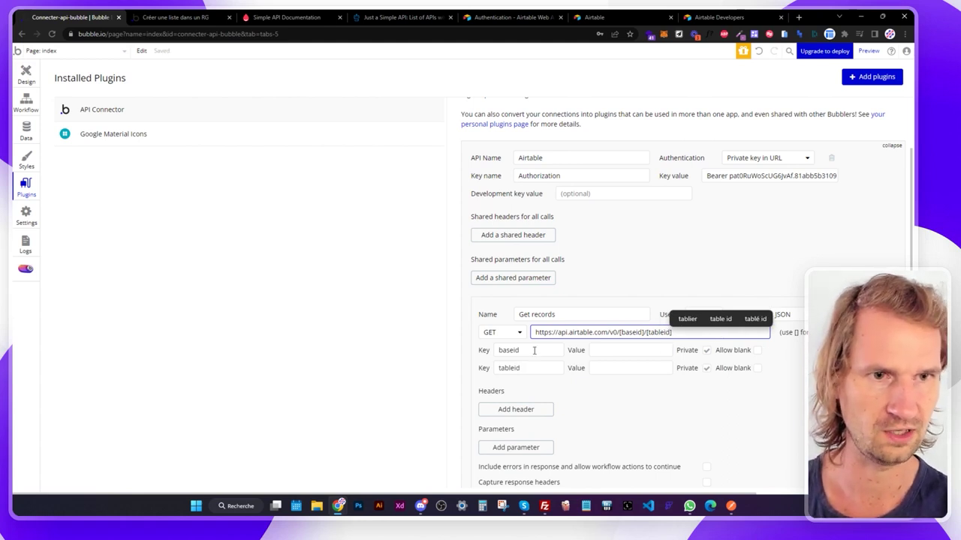
click(641, 396)
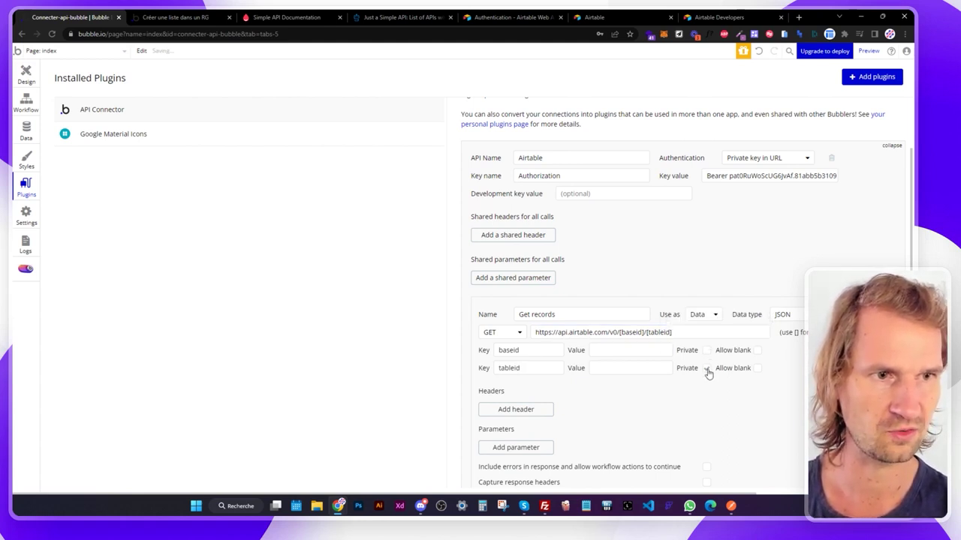
click(599, 17)
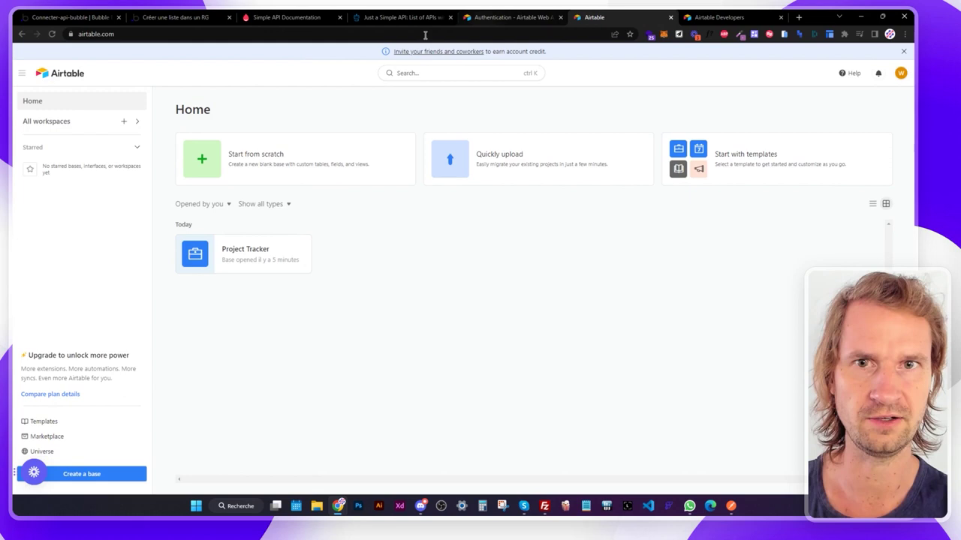
Copy the Project Tracker base ID (app…) from the Airtable address into the baseid value.
click(233, 247)
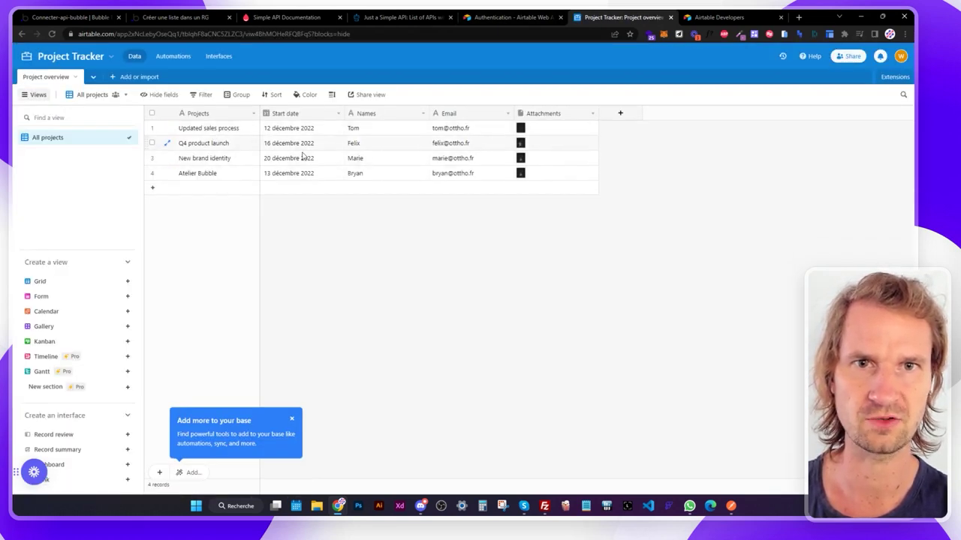
drag(119, 33, 179, 34)
key(ctrl+c)
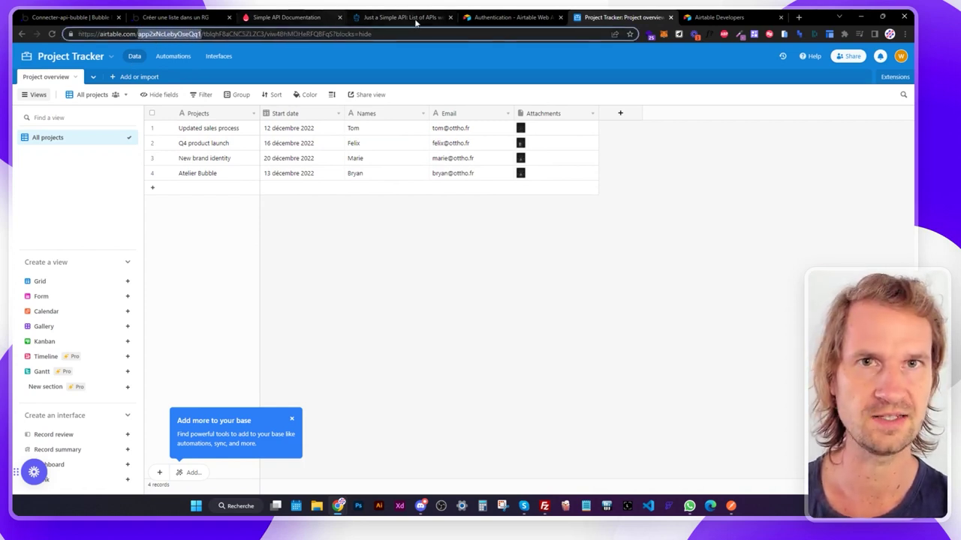
click(75, 17)
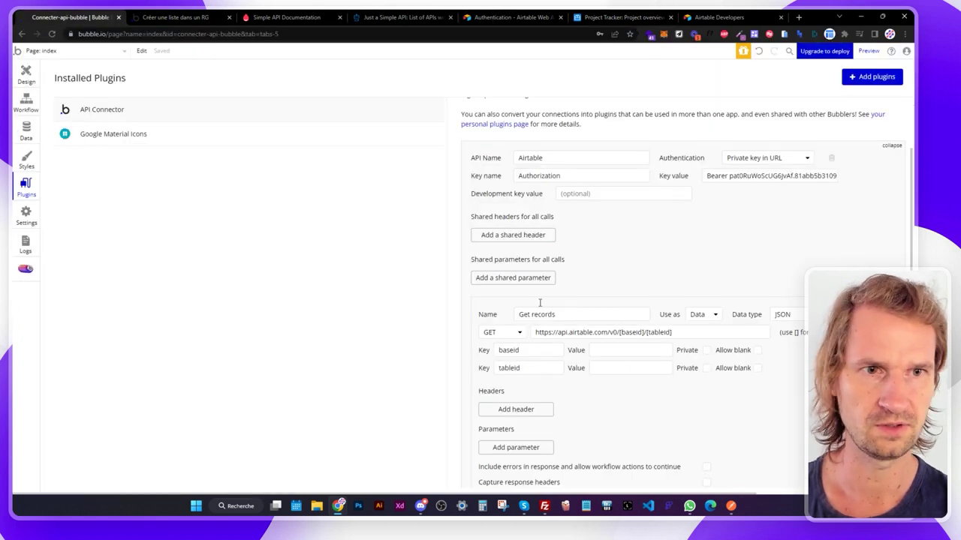
click(597, 350)
key(ctrl+v)
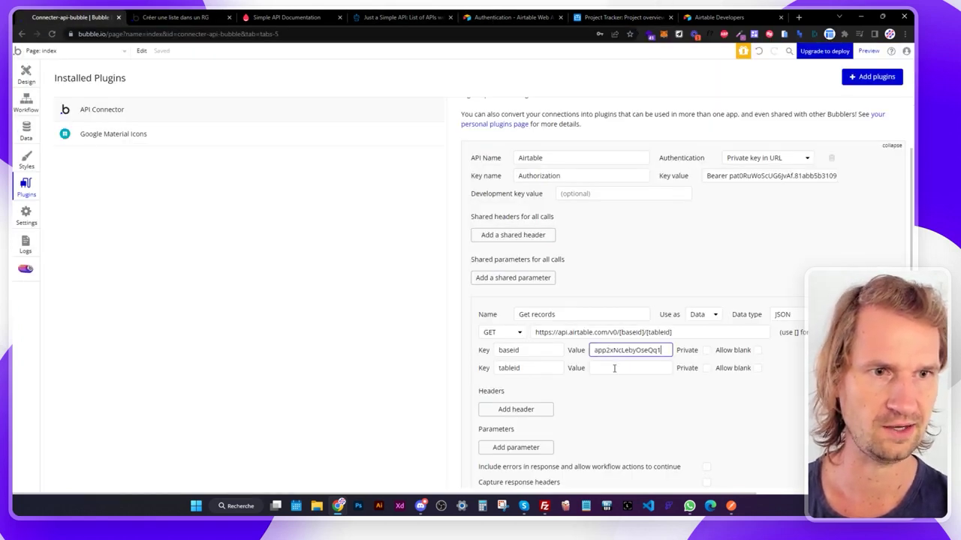
Copy the table ID (tbl…) from the Project Tracker page address.
click(622, 17)
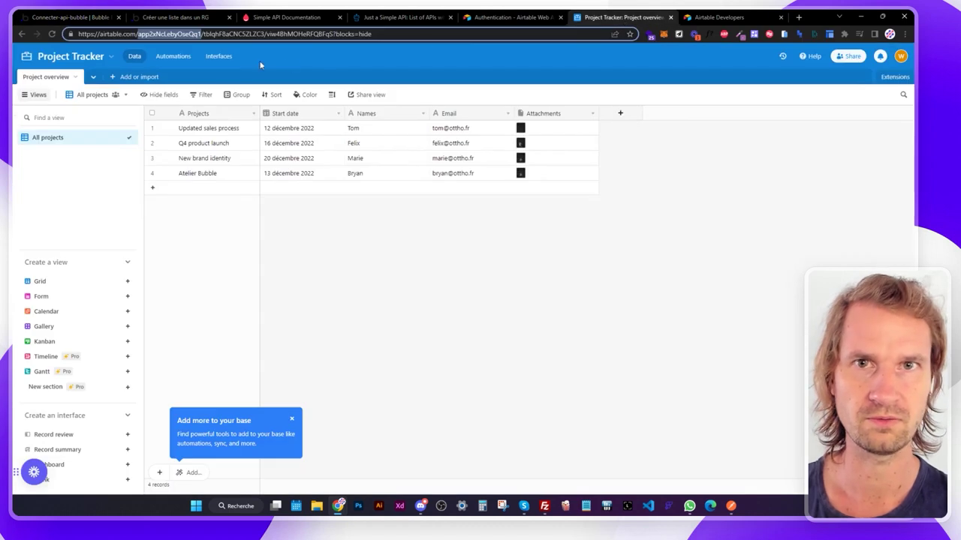
drag(202, 34, 261, 34)
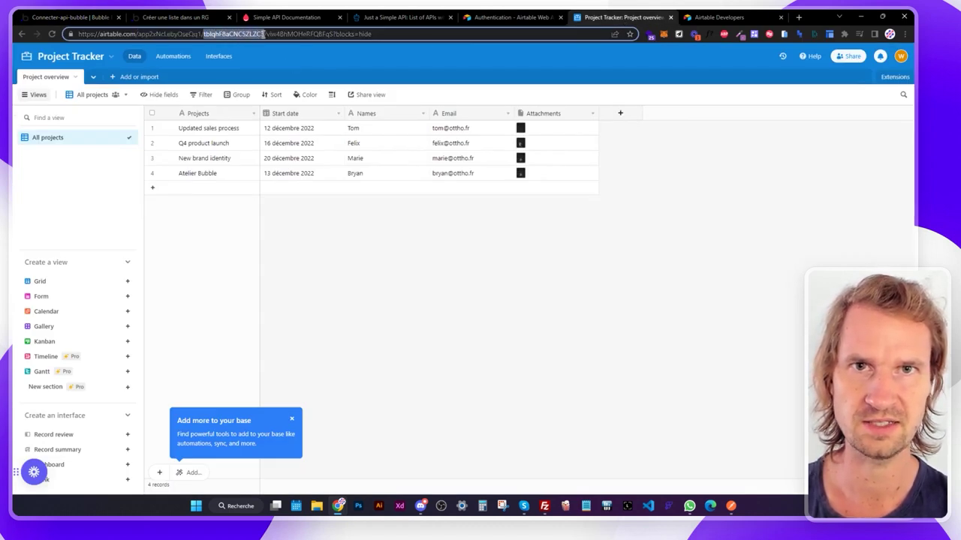
click(75, 17)
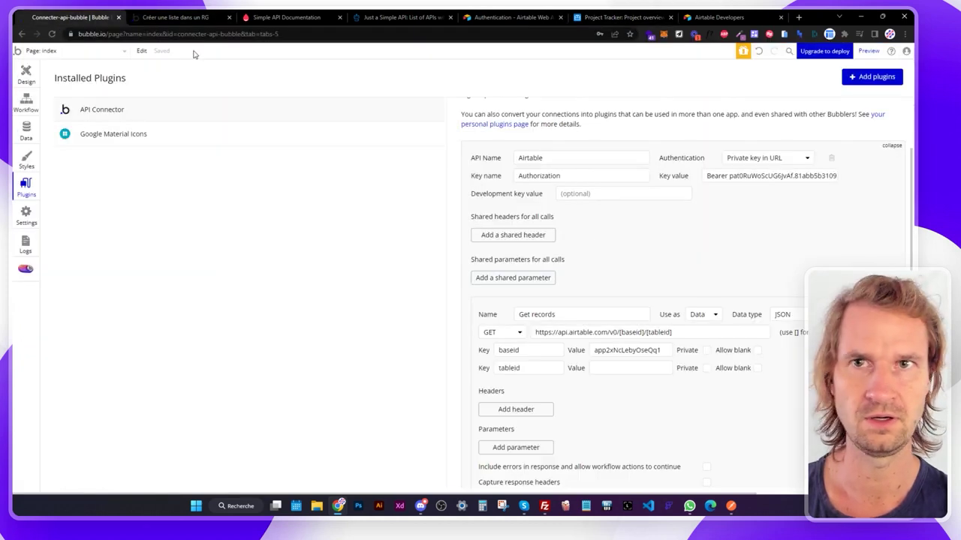
Paste the table ID into tableid, initialize the call, and dismiss the 401 error.
click(633, 367)
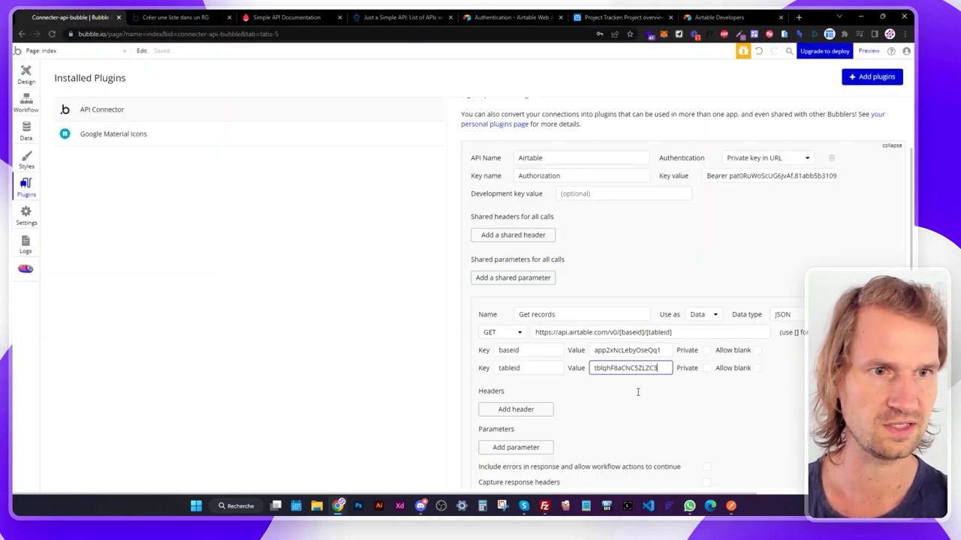
click(638, 392)
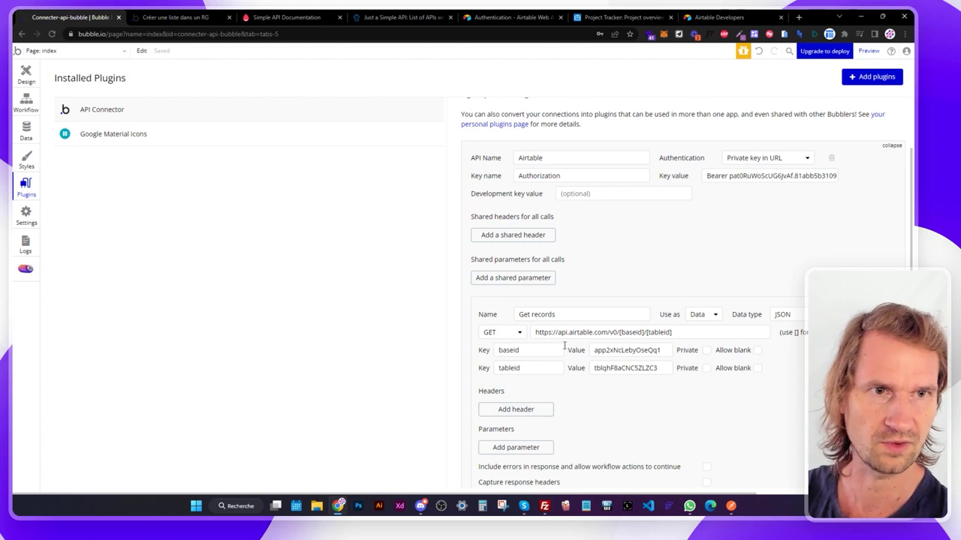
scroll(607, 244, down, 2)
click(534, 384)
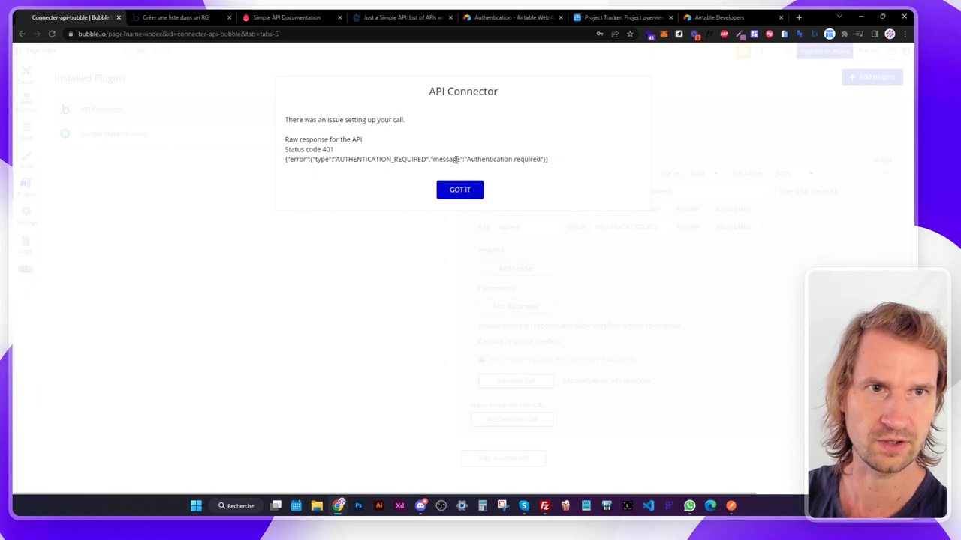
click(468, 191)
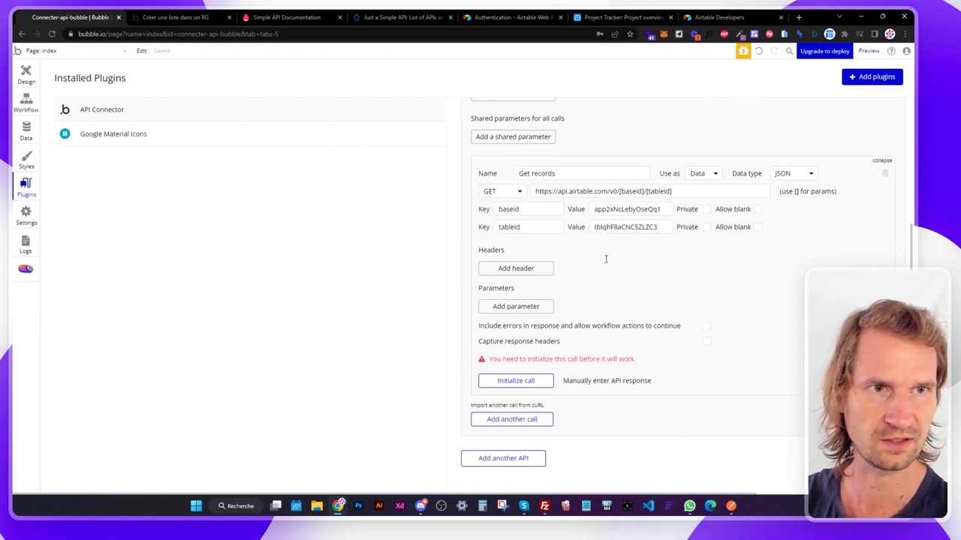
Add an empty header row to the Get records call and select its Key text.
scroll(570, 278, up, 1)
click(534, 314)
scroll(534, 312, up, 3)
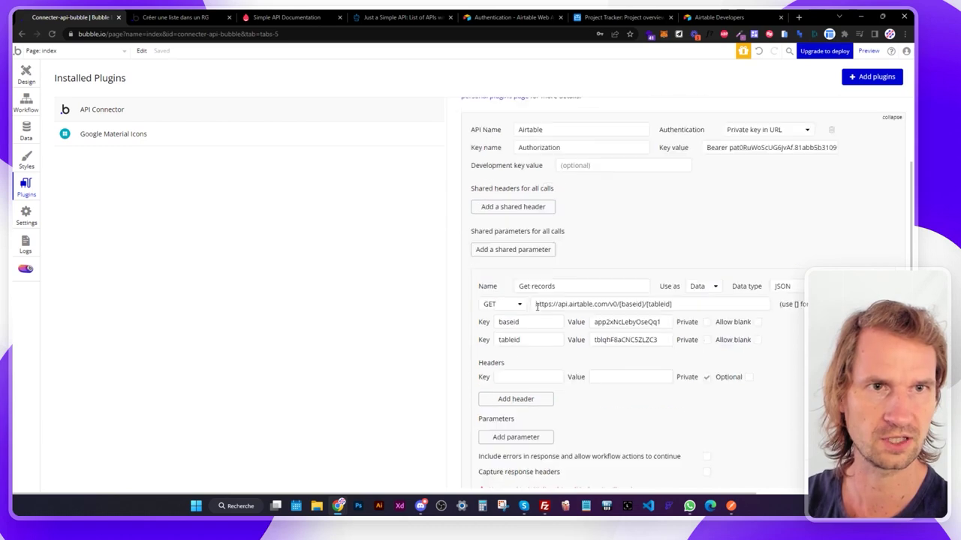
drag(564, 268, 486, 250)
key(ctrl+c)
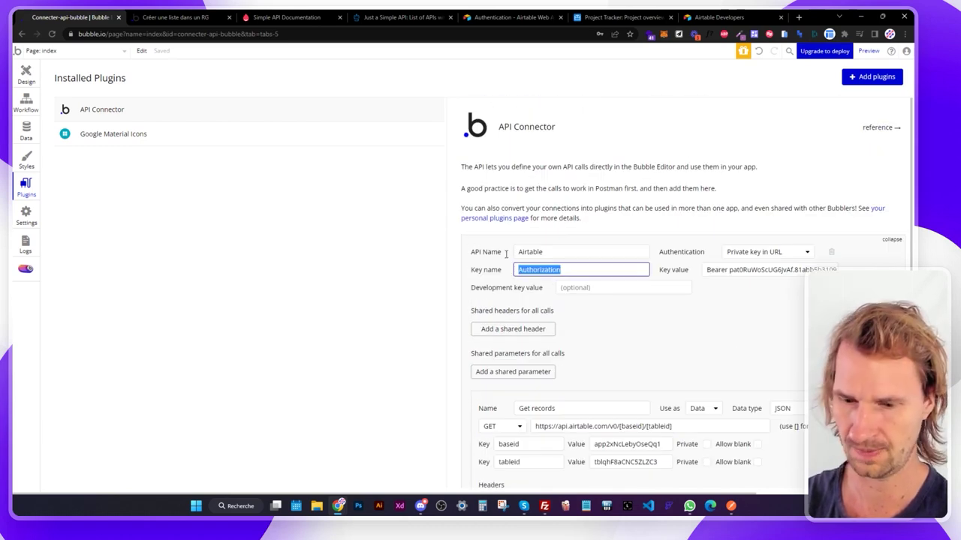
Set authentication to None or self-handled and name the new header 'Authorization'.
click(761, 258)
click(748, 266)
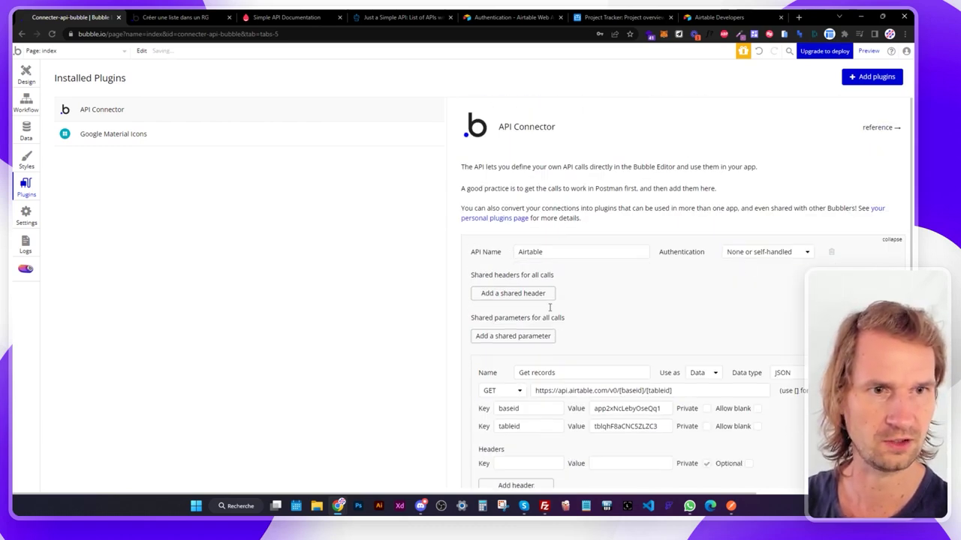
scroll(549, 307, down, 3)
click(556, 228)
key(ctrl+v)
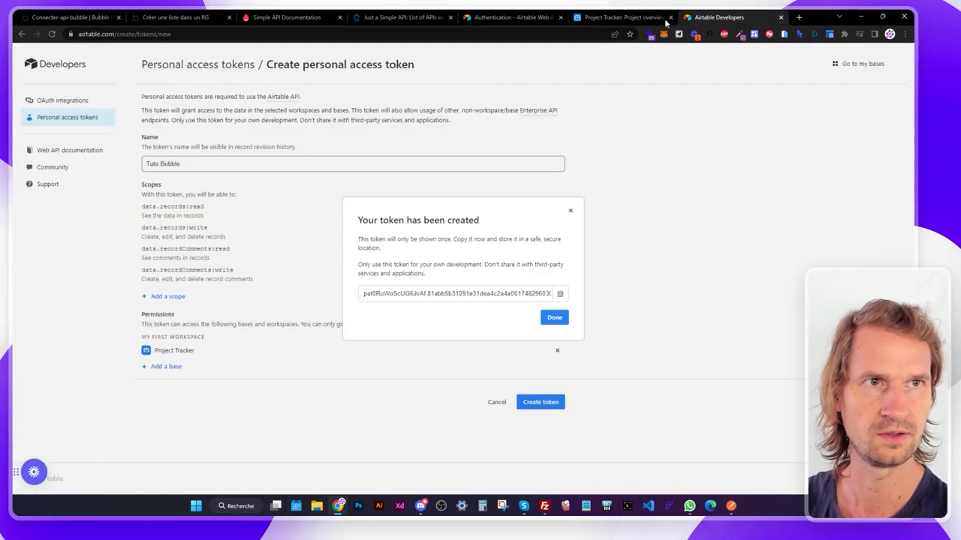
Paste the Airtable personal access token as the Authorization header value.
click(719, 17)
click(560, 294)
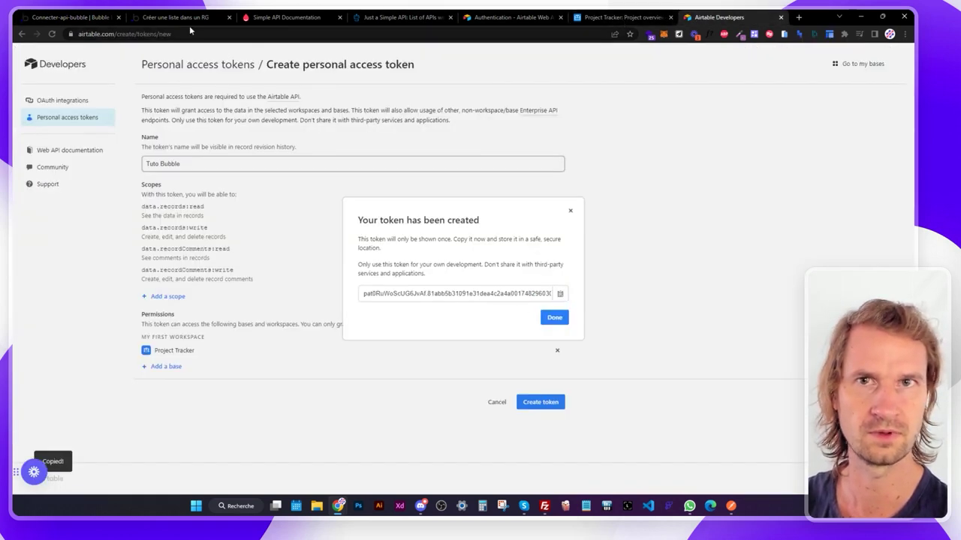
click(75, 16)
click(595, 229)
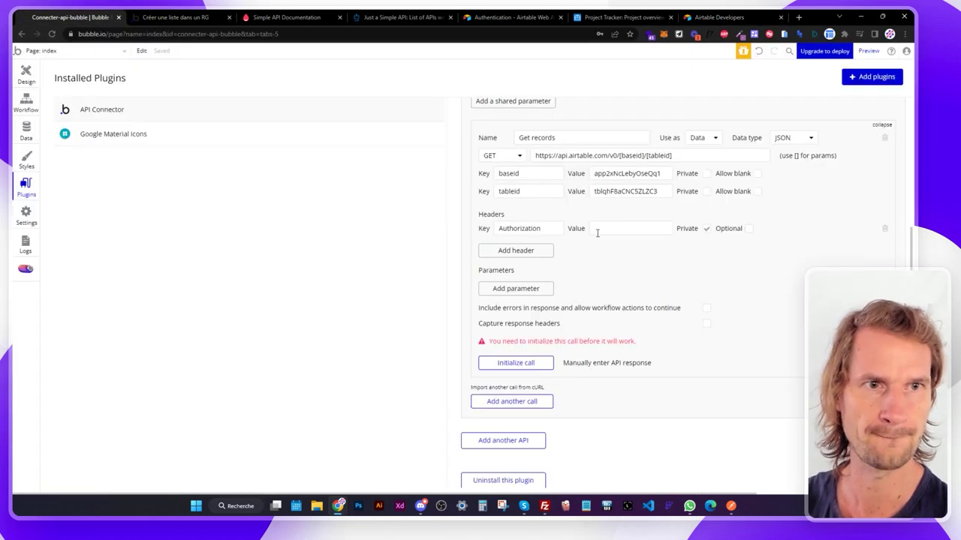
key(ctrl+v)
click(707, 235)
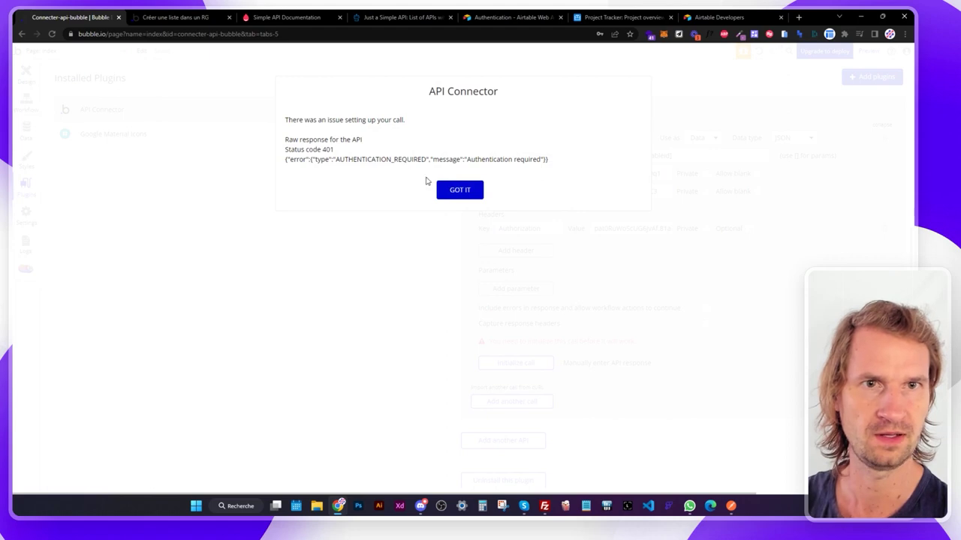
click(459, 187)
Prefix the token with 'Bearer ' and initialize the Get records call.
click(495, 17)
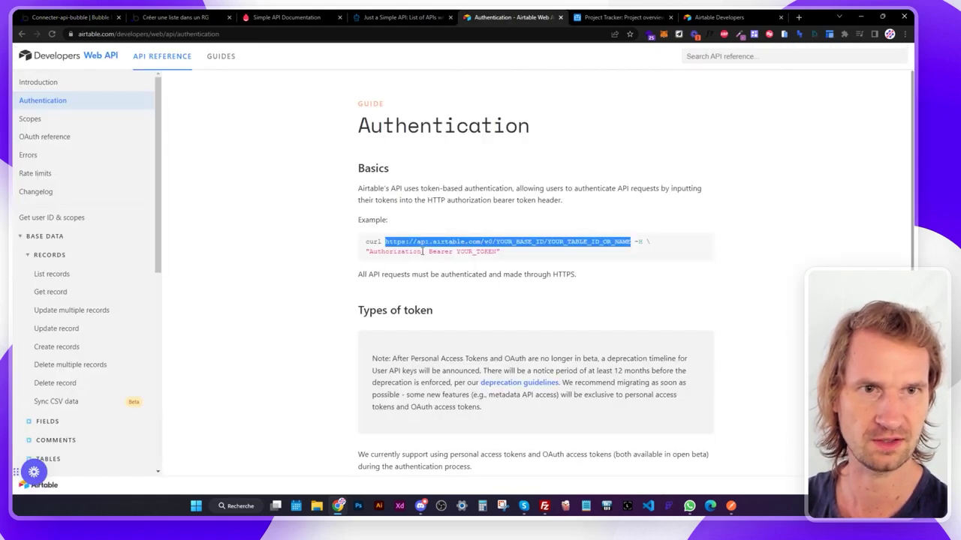
click(105, 17)
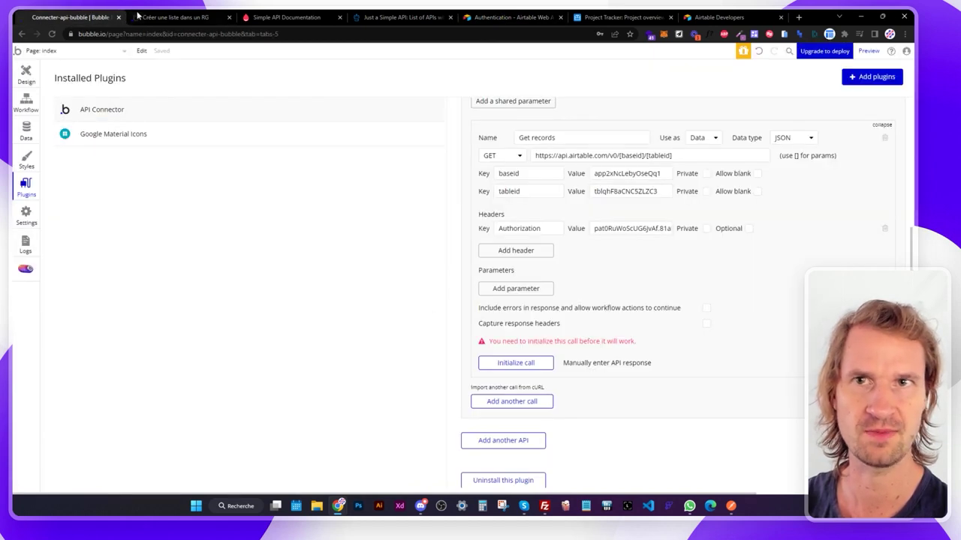
click(594, 228)
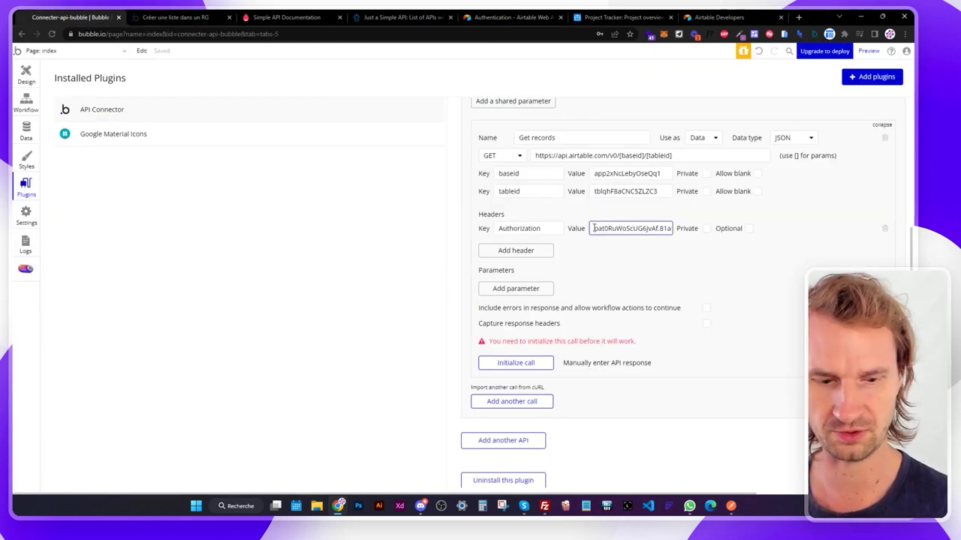
text(Bearer)
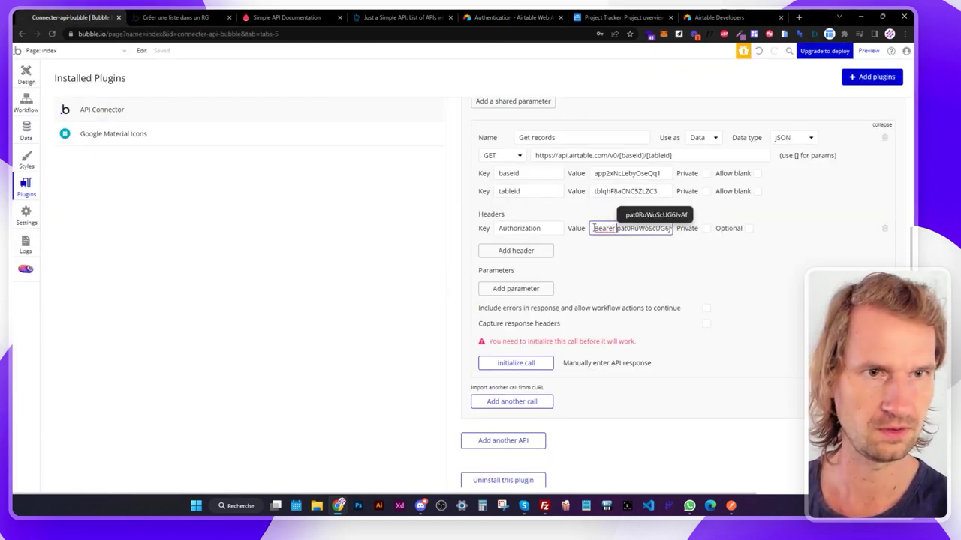
click(525, 364)
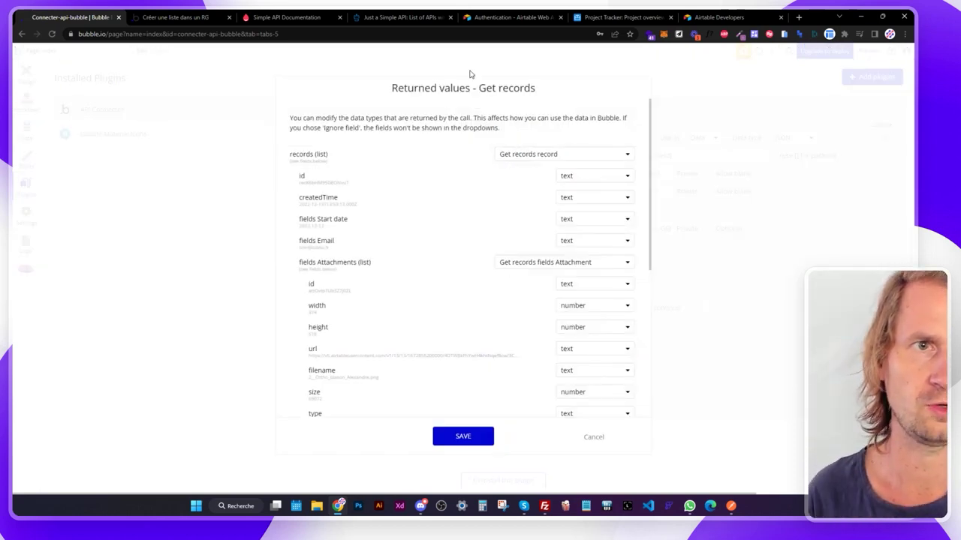
Confirm the Bearer format in Airtable's docs, then save the returned fields such as createdTime.
click(497, 18)
drag(453, 251, 428, 251)
click(75, 17)
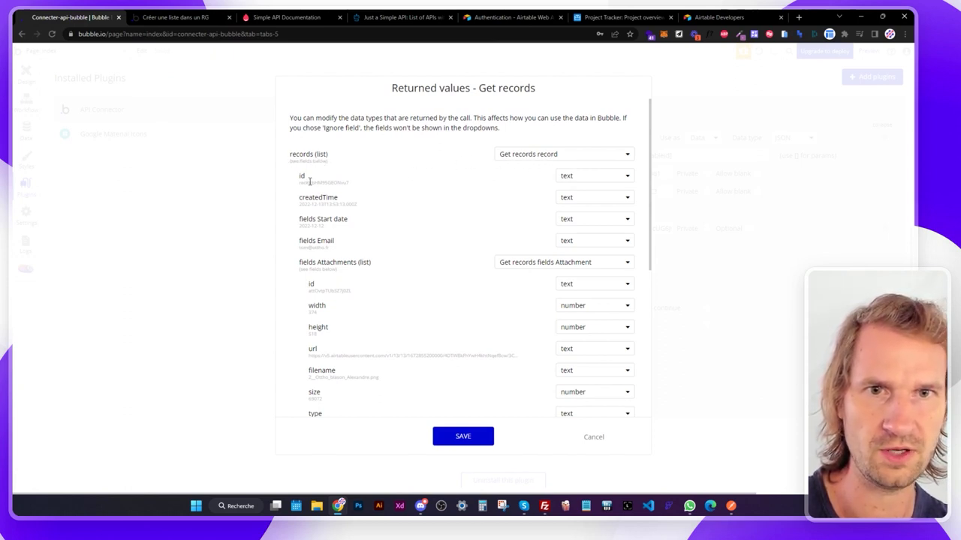
scroll(322, 301, down, 3)
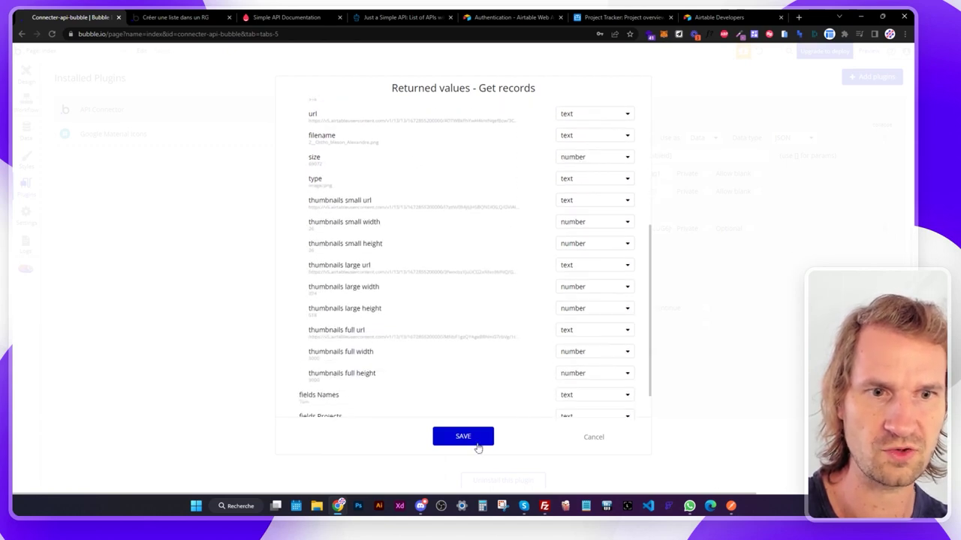
click(474, 443)
scroll(466, 391, up, 5)
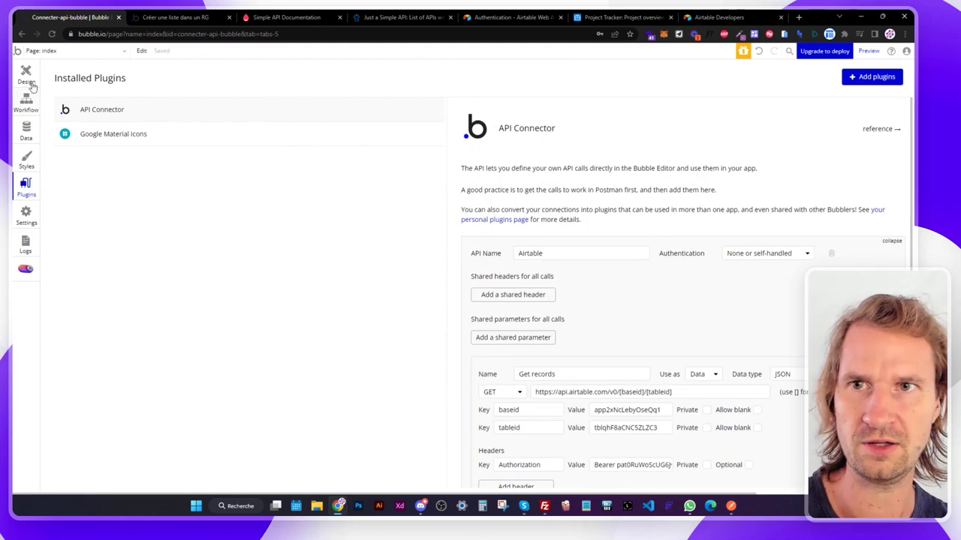
Draw a repeating group below the header, centred, with a 40 px top margin.
click(26, 75)
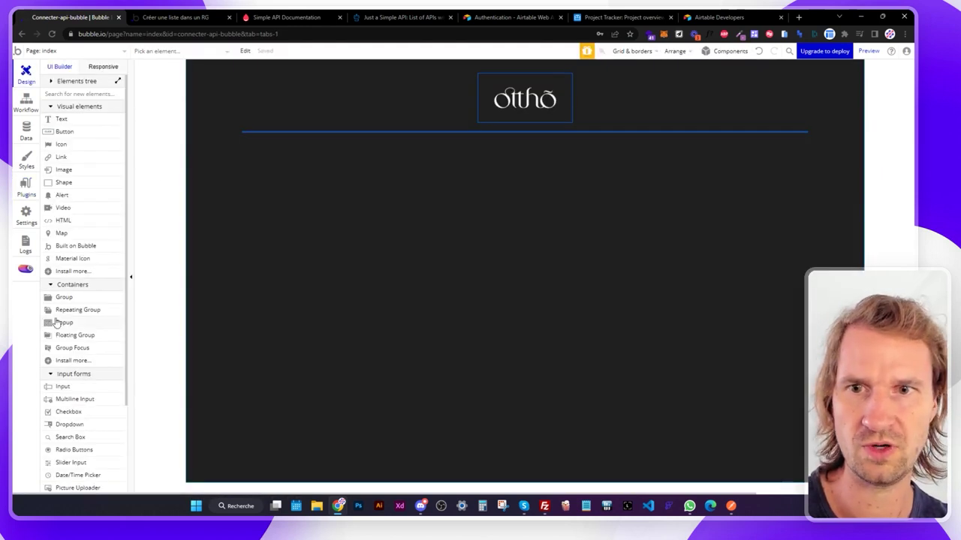
click(66, 313)
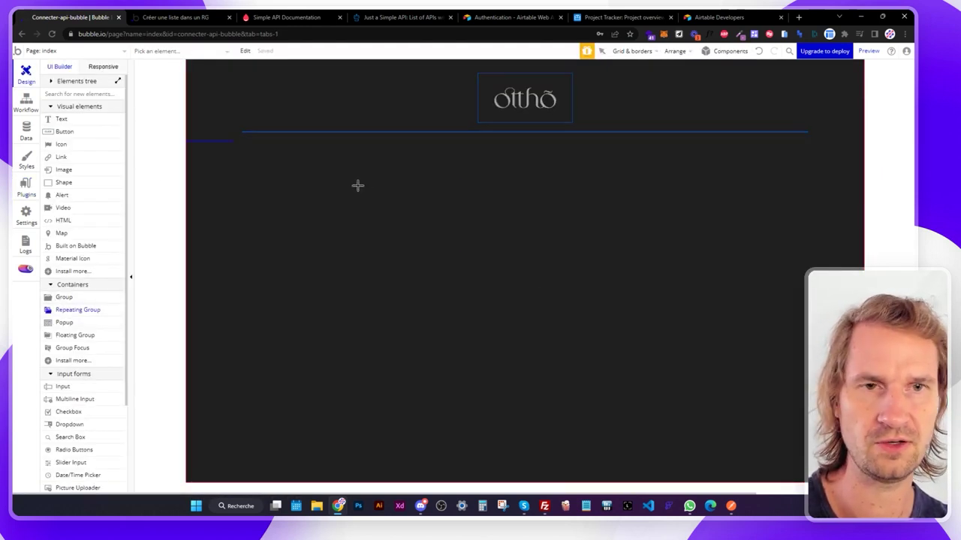
drag(358, 187, 755, 412)
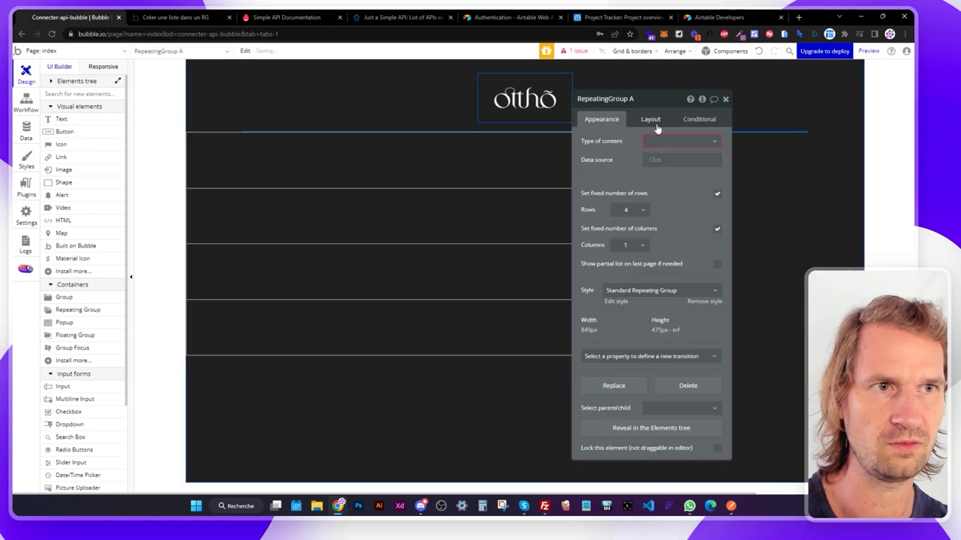
click(650, 119)
click(701, 222)
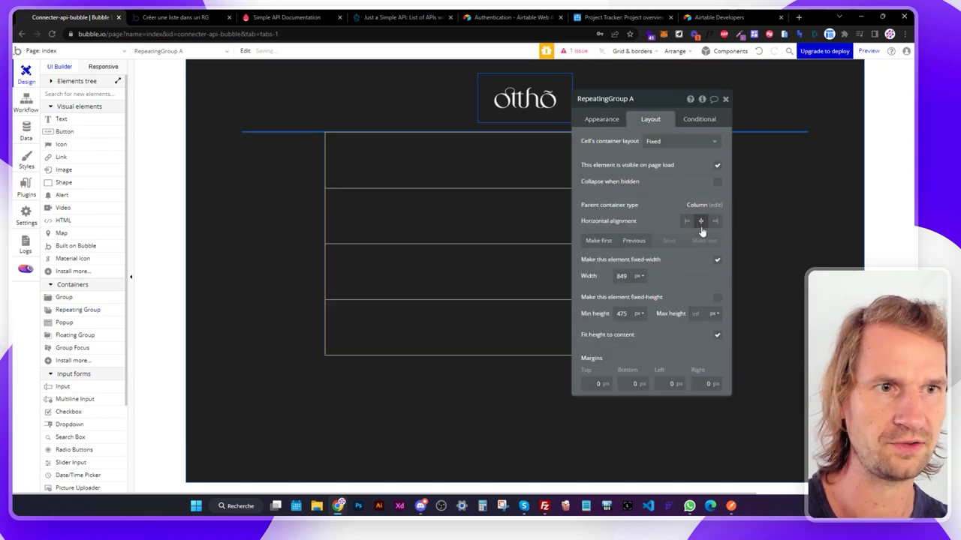
click(593, 383)
text(40)
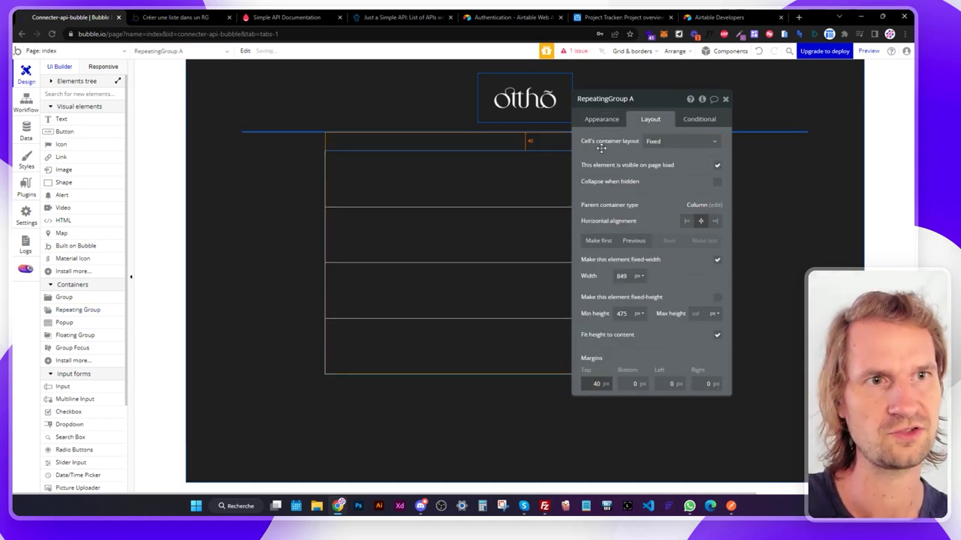
Set content type to Get records record and data source to Airtable - Get records's records.
click(599, 119)
click(655, 159)
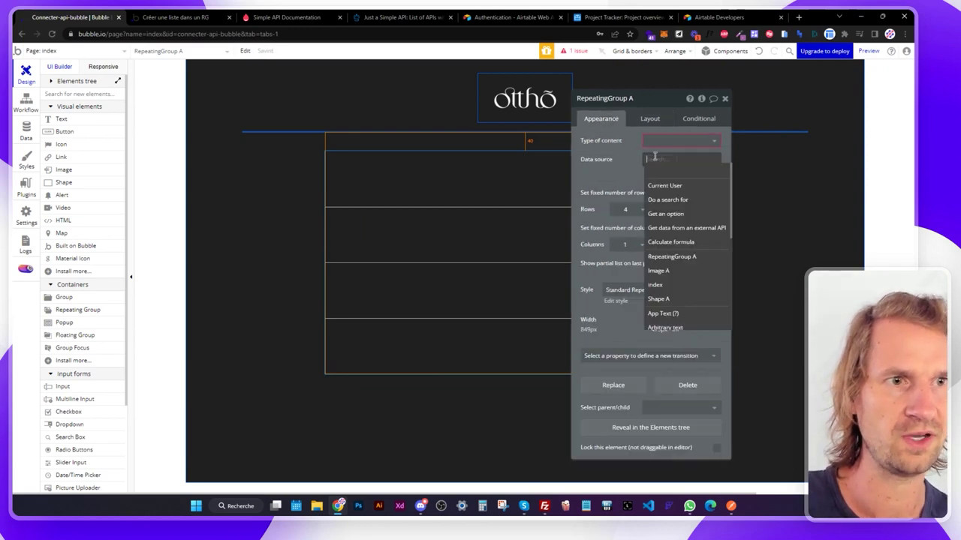
click(665, 228)
click(516, 120)
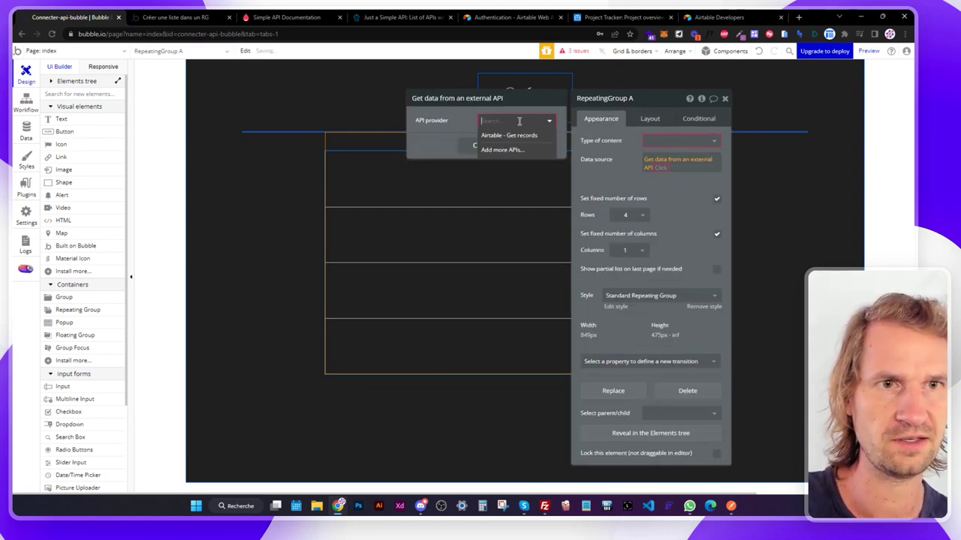
click(514, 135)
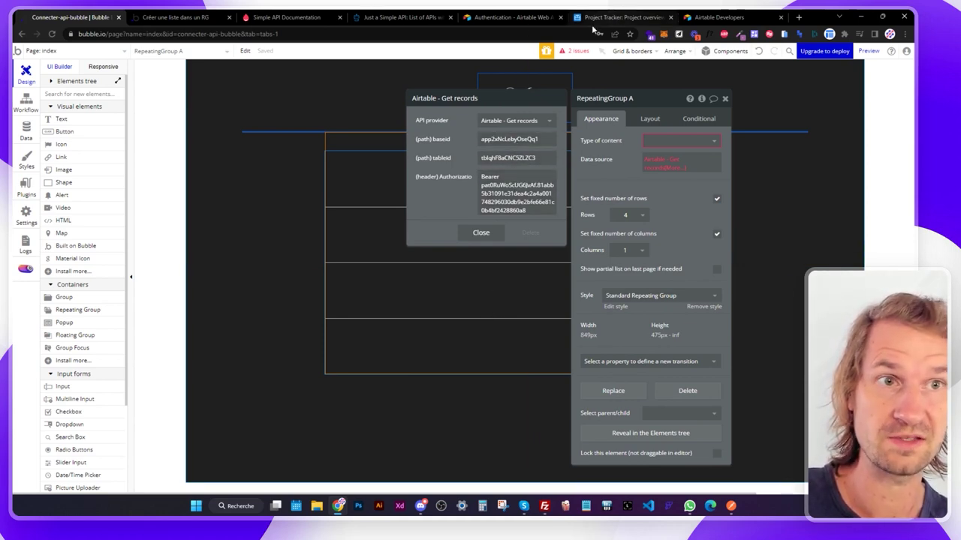
click(659, 140)
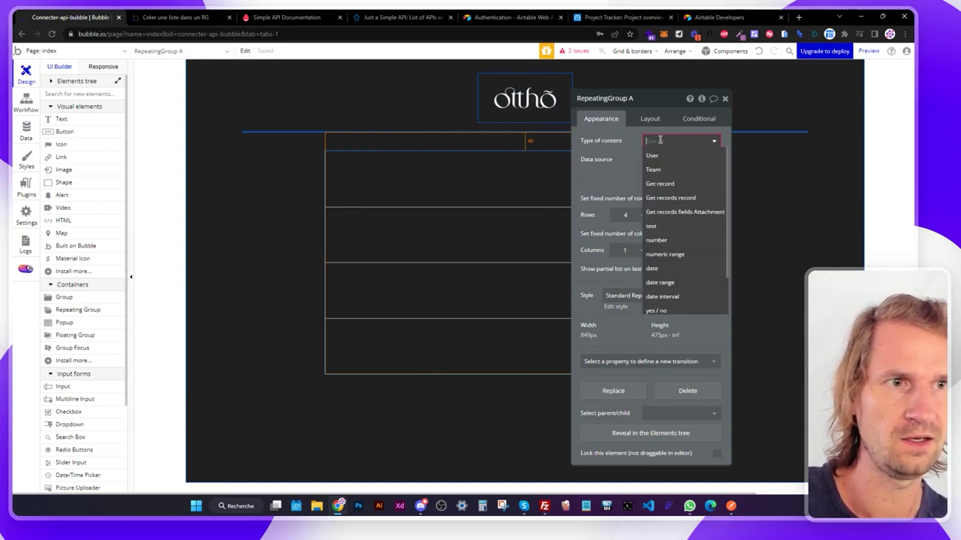
click(666, 199)
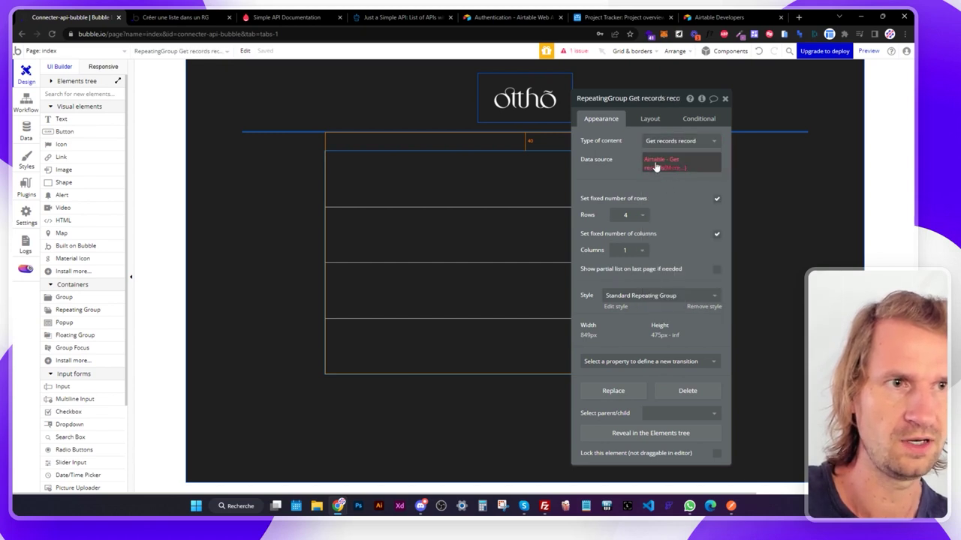
click(656, 166)
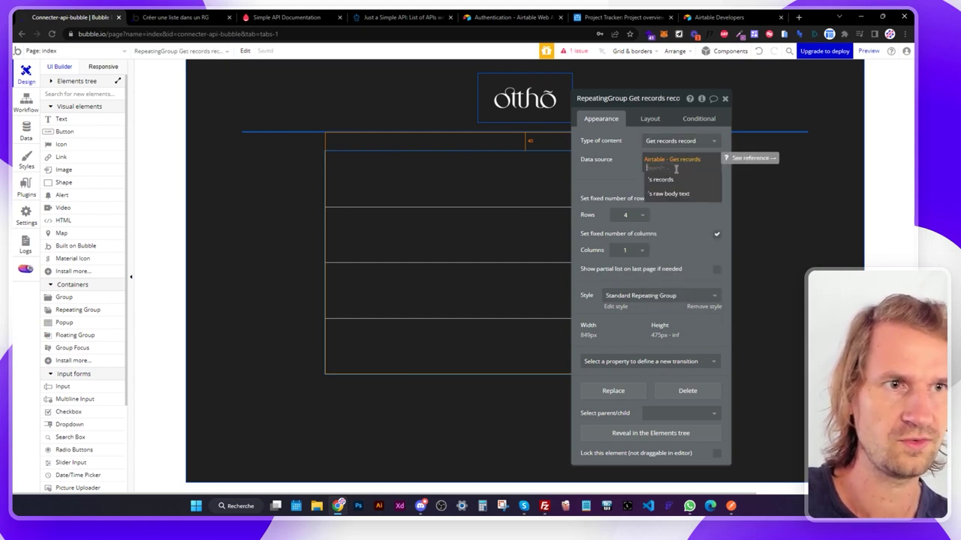
click(661, 179)
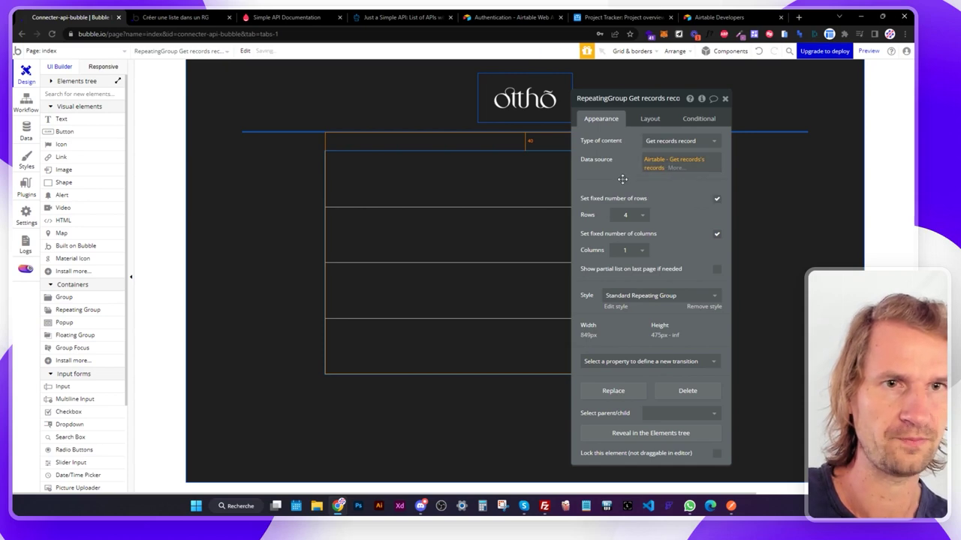
Add a Body-White text in the first cell showing Current cell's fields Names.
key(Escape)
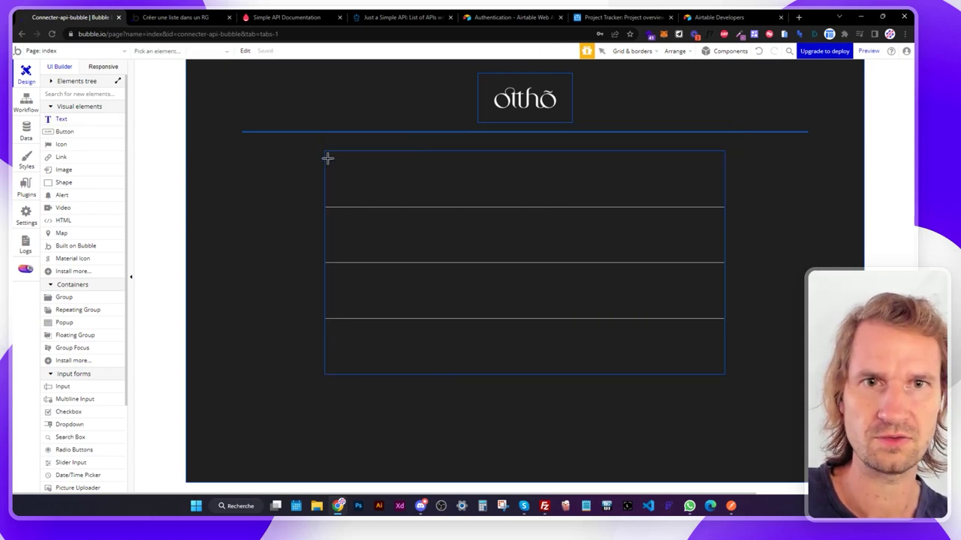
drag(327, 158, 432, 171)
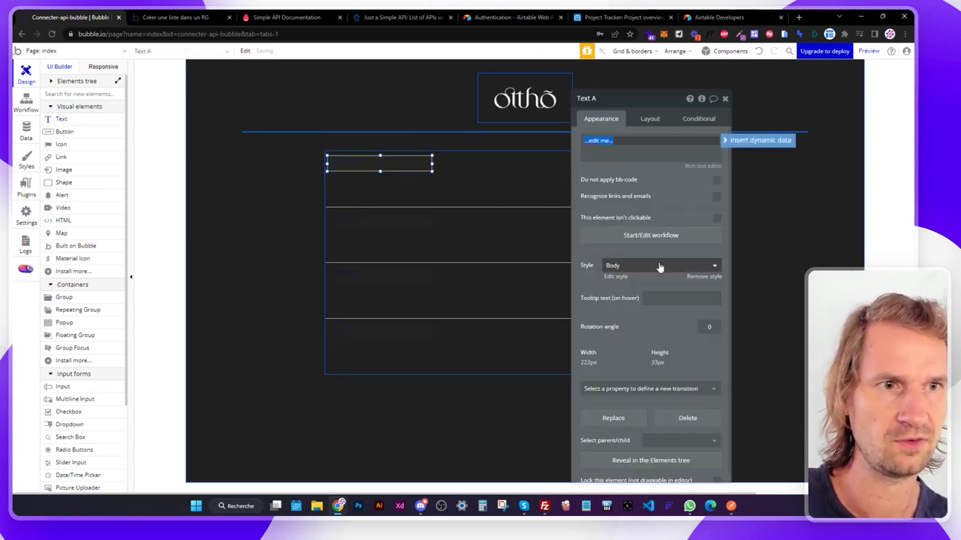
click(660, 266)
click(635, 308)
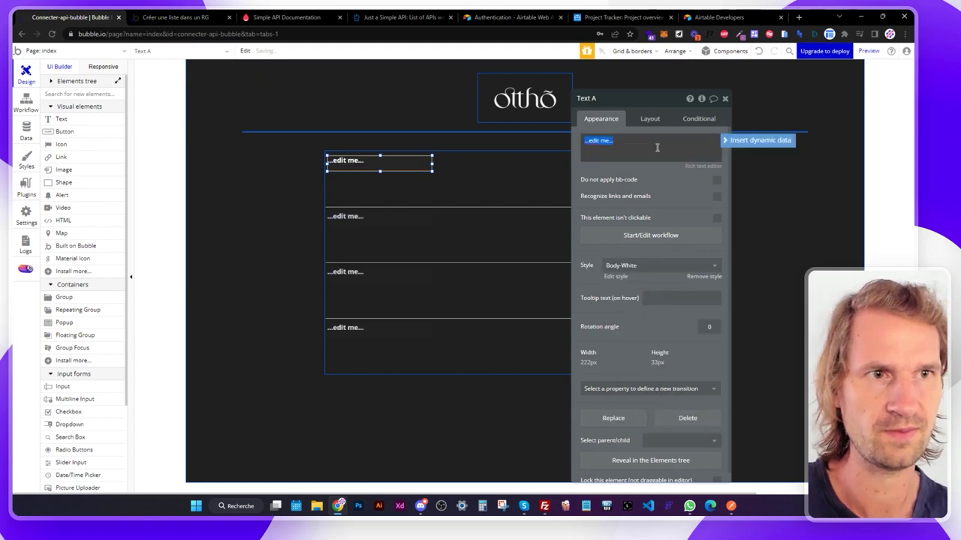
click(732, 140)
click(643, 165)
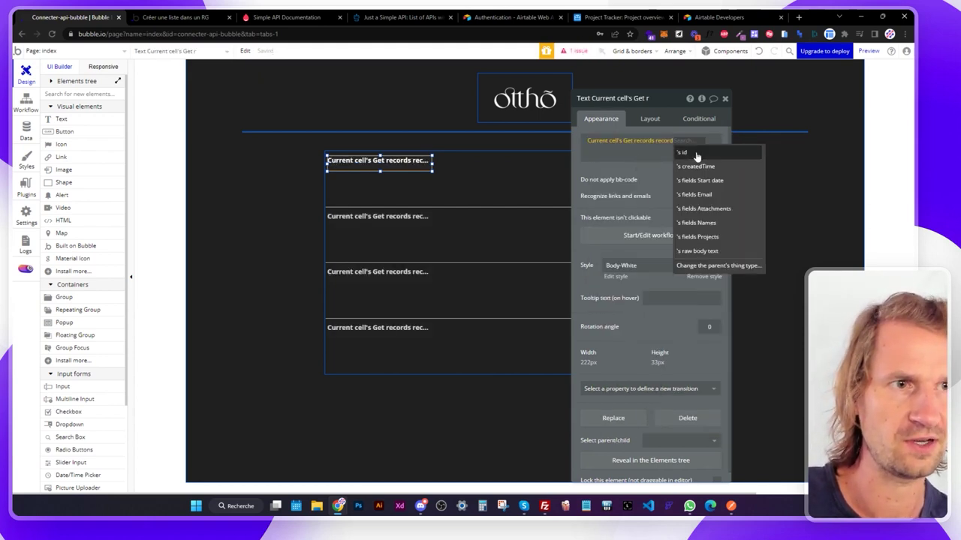
click(697, 223)
click(601, 17)
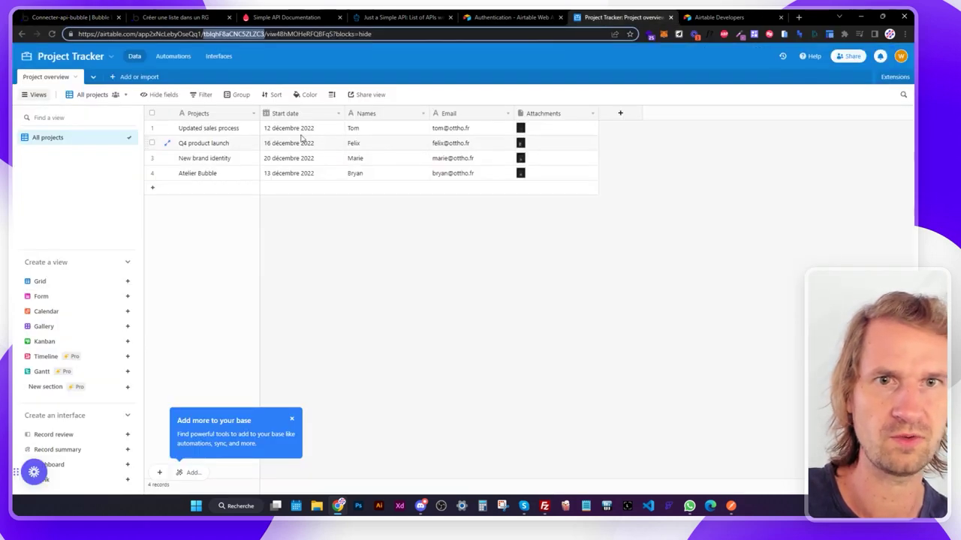
click(144, 18)
click(71, 17)
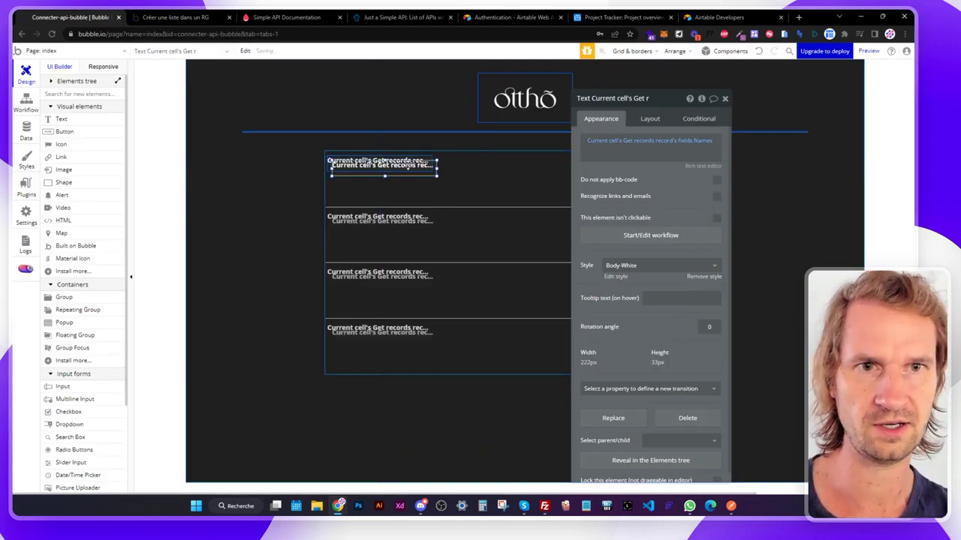
Add an unstyled second text showing fields Projects in Success green, then preview the page.
drag(414, 162, 403, 183)
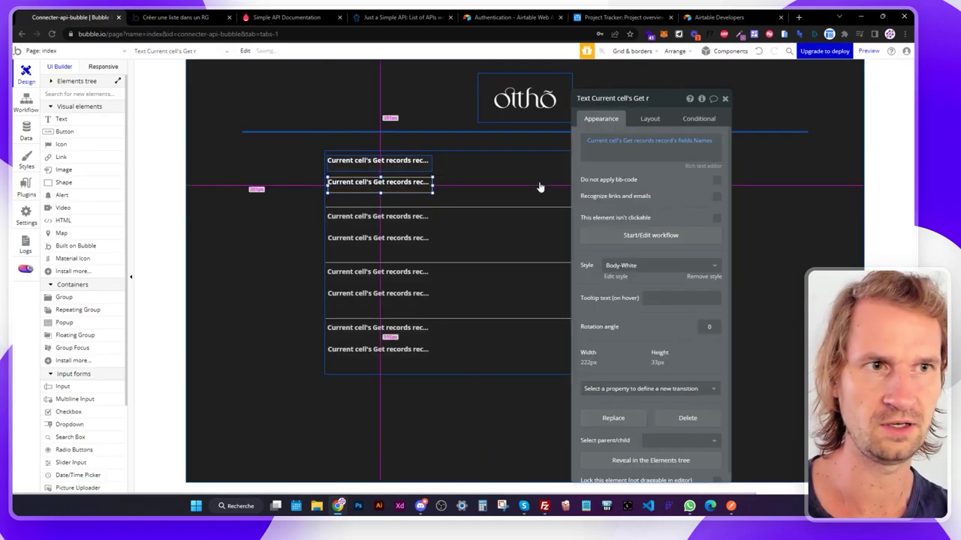
click(686, 141)
click(702, 252)
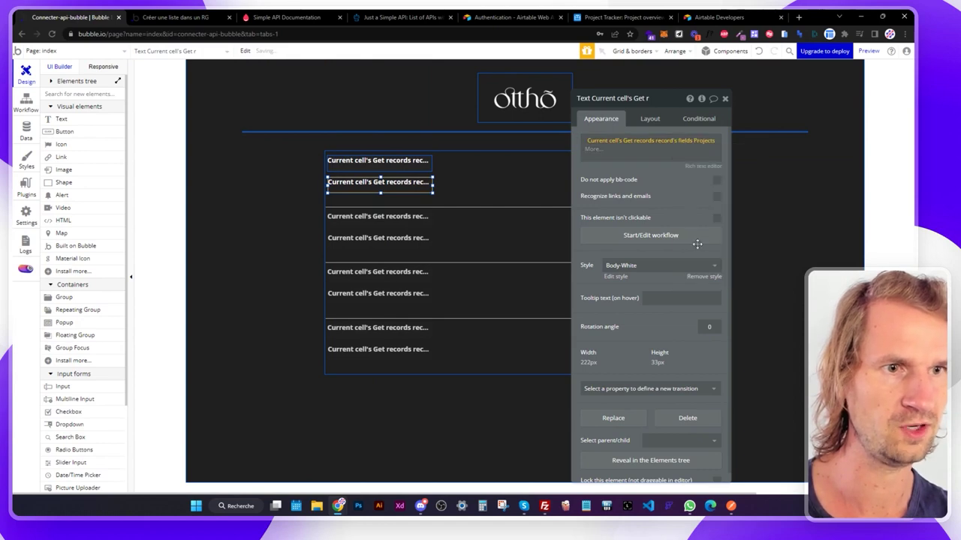
click(698, 276)
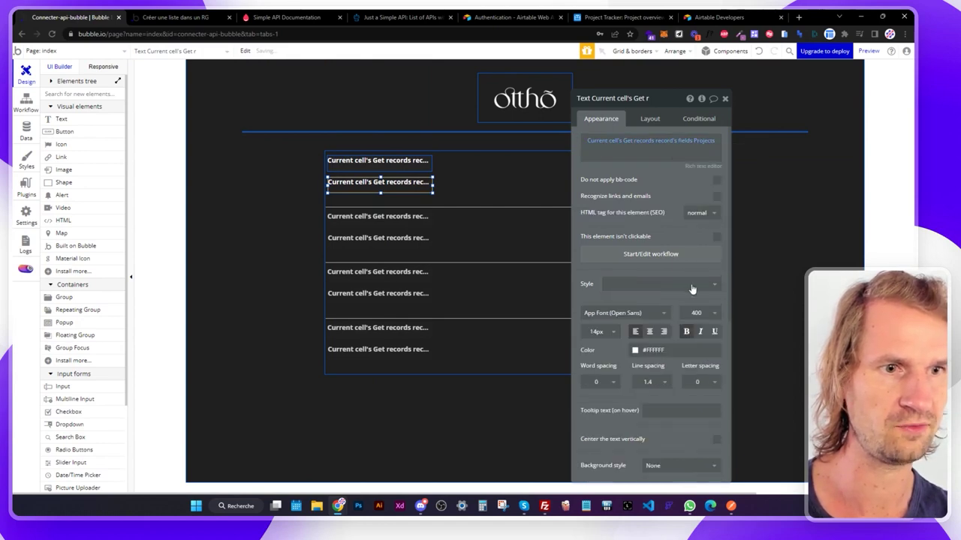
click(638, 350)
drag(627, 372, 627, 376)
click(702, 477)
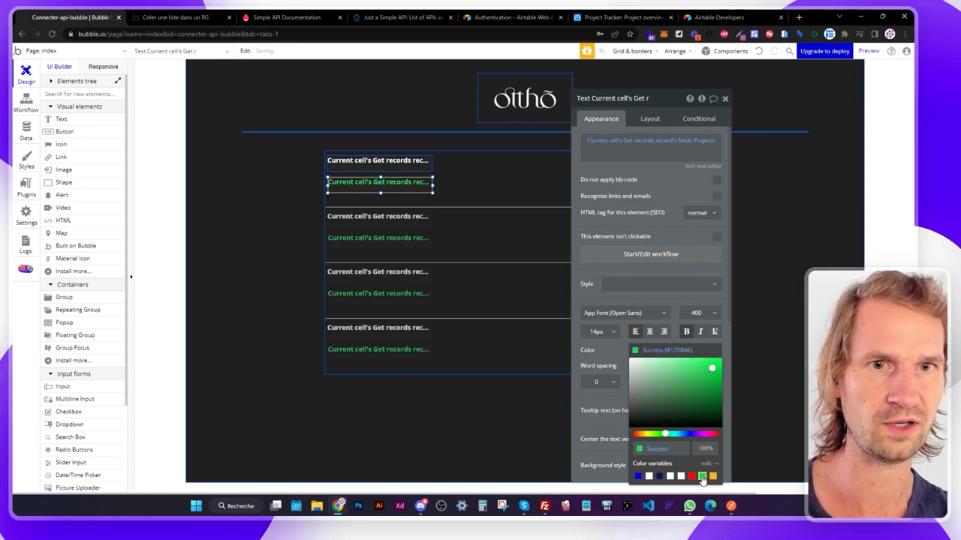
click(171, 18)
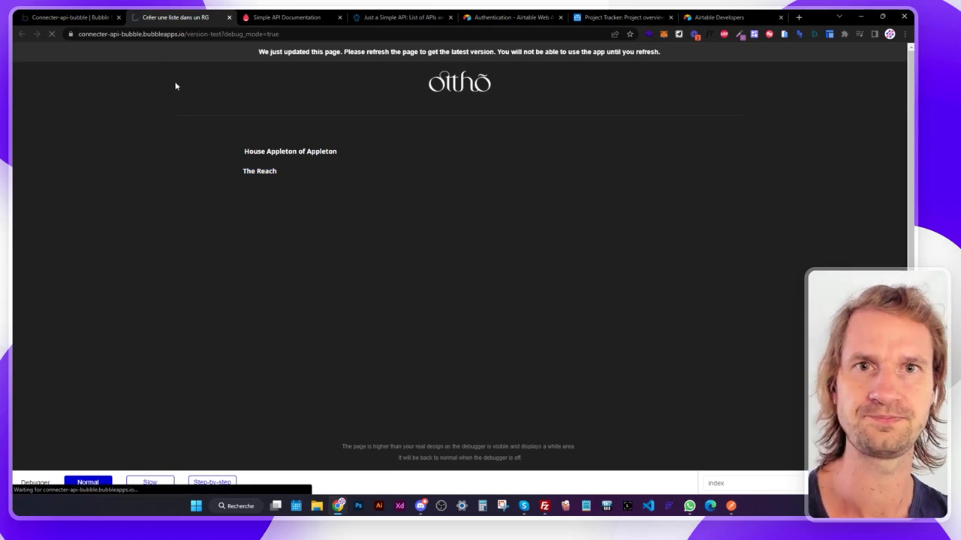